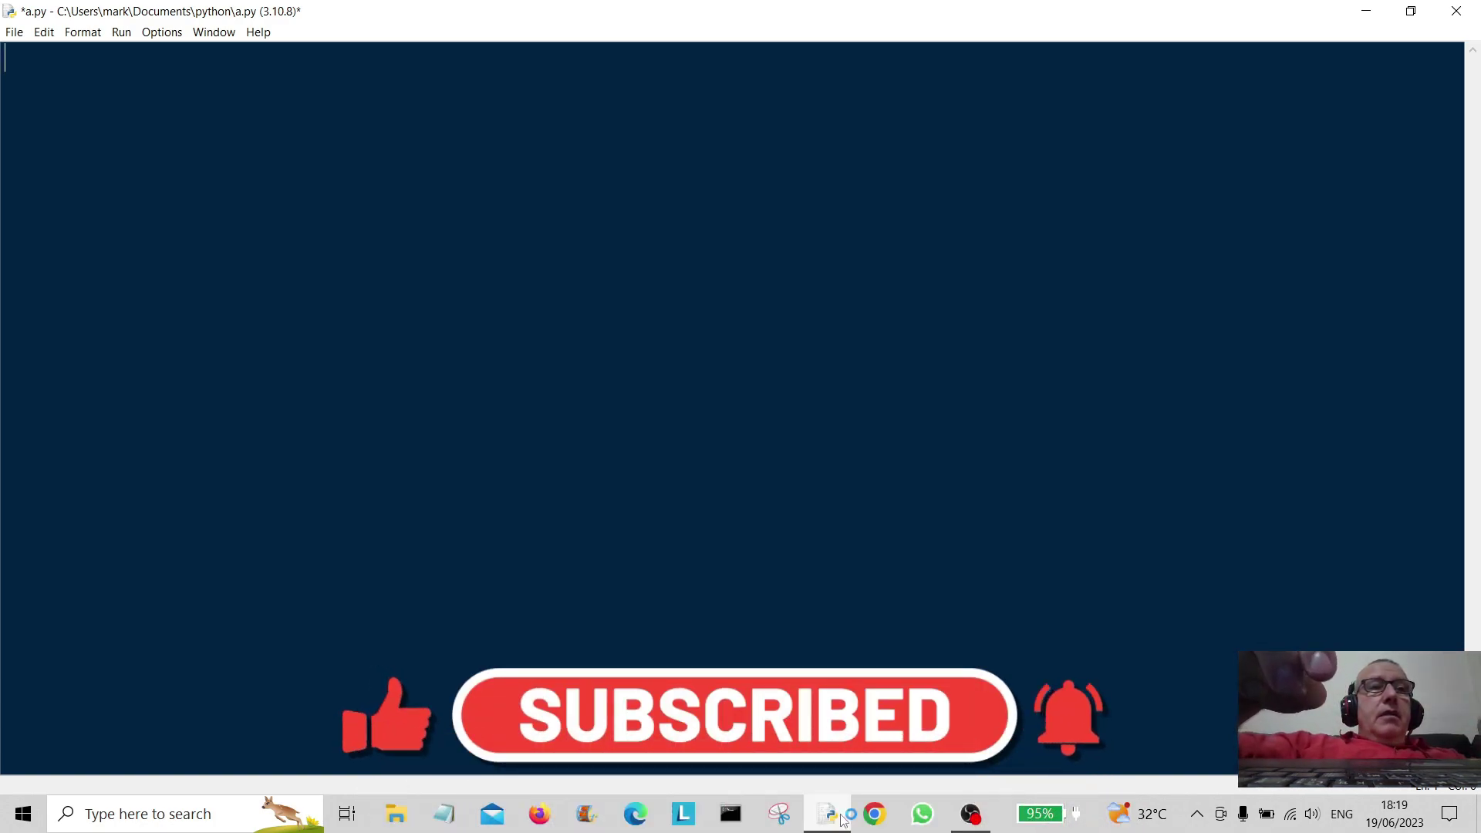
{"action": "type", "text": "impo"}
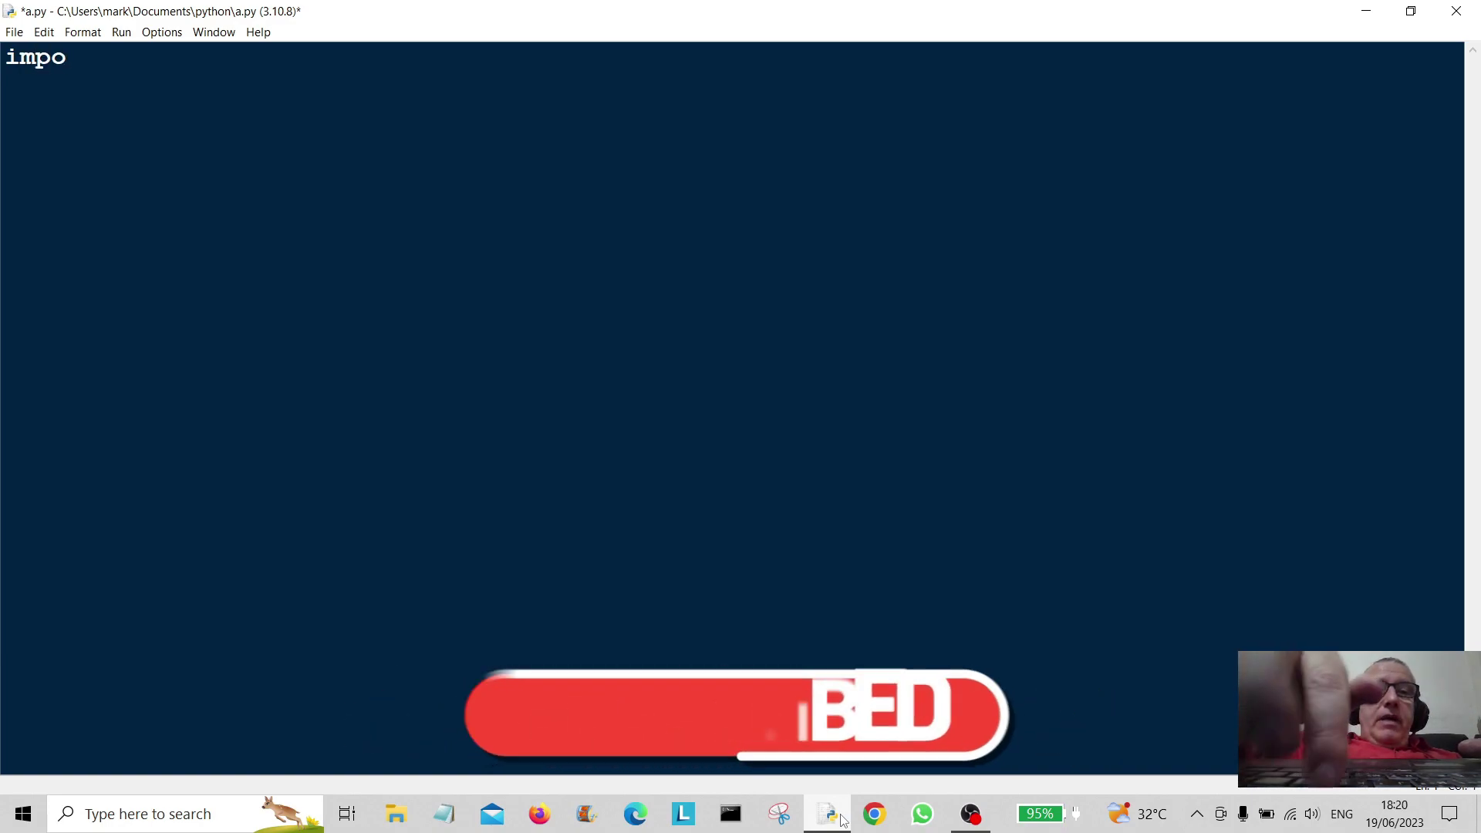
{"action": "type", "text": "rt os"}
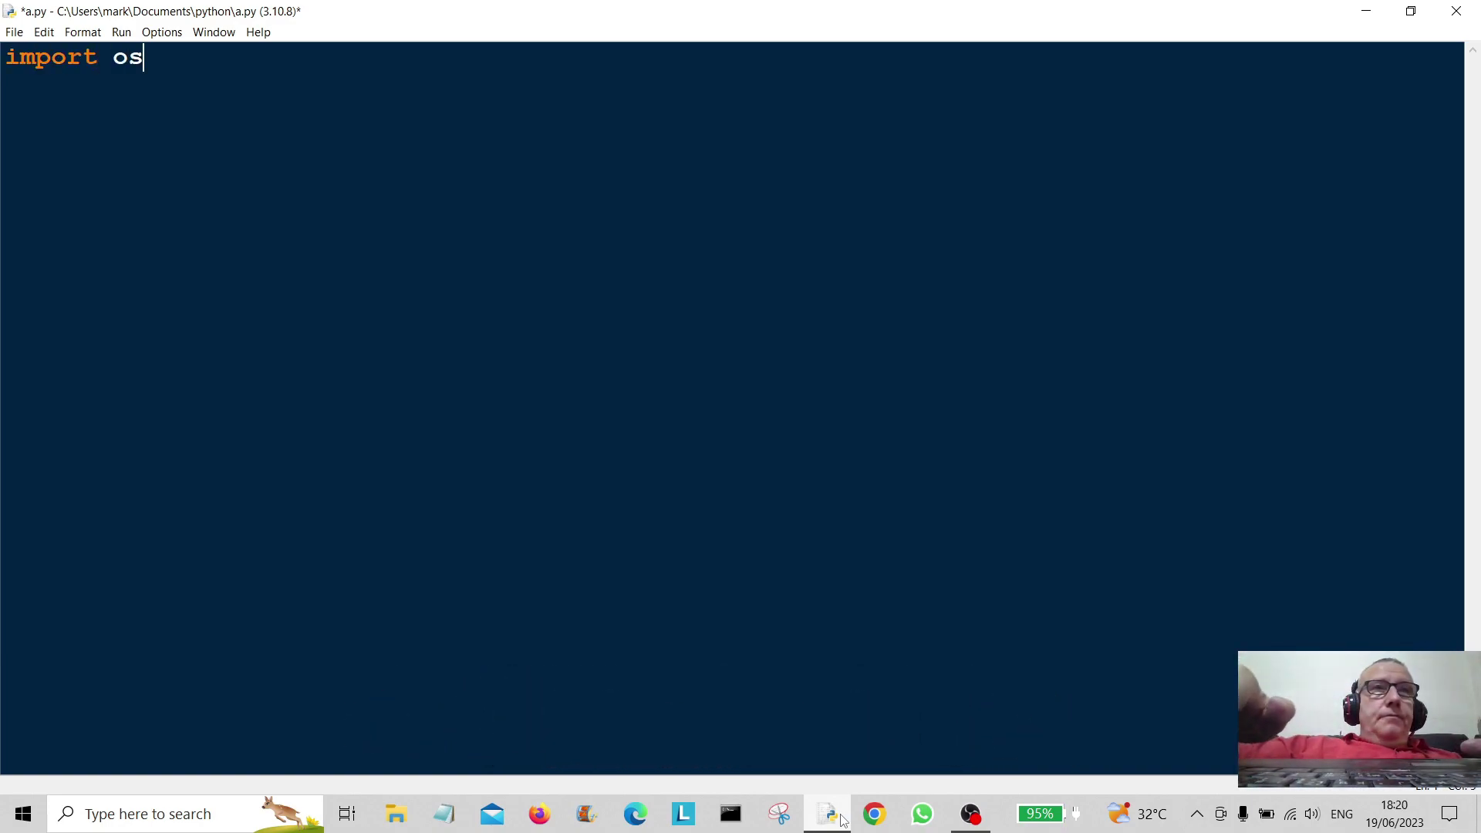
Write 'import os' and 'from PIL import Image' as the first two lines of a.py.
{"action": "key", "text": "Return"}
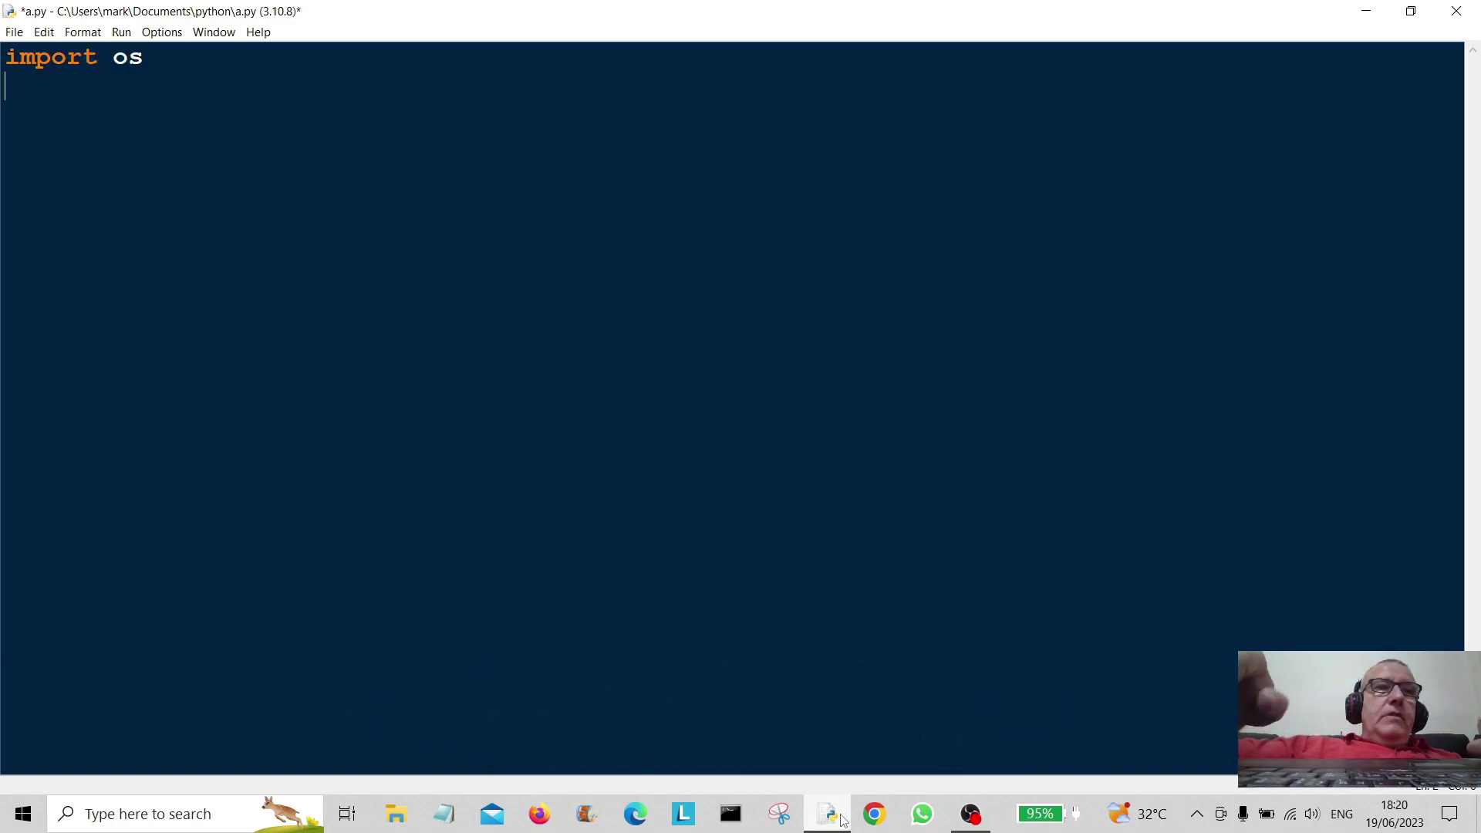
{"action": "type", "text": "fro"}
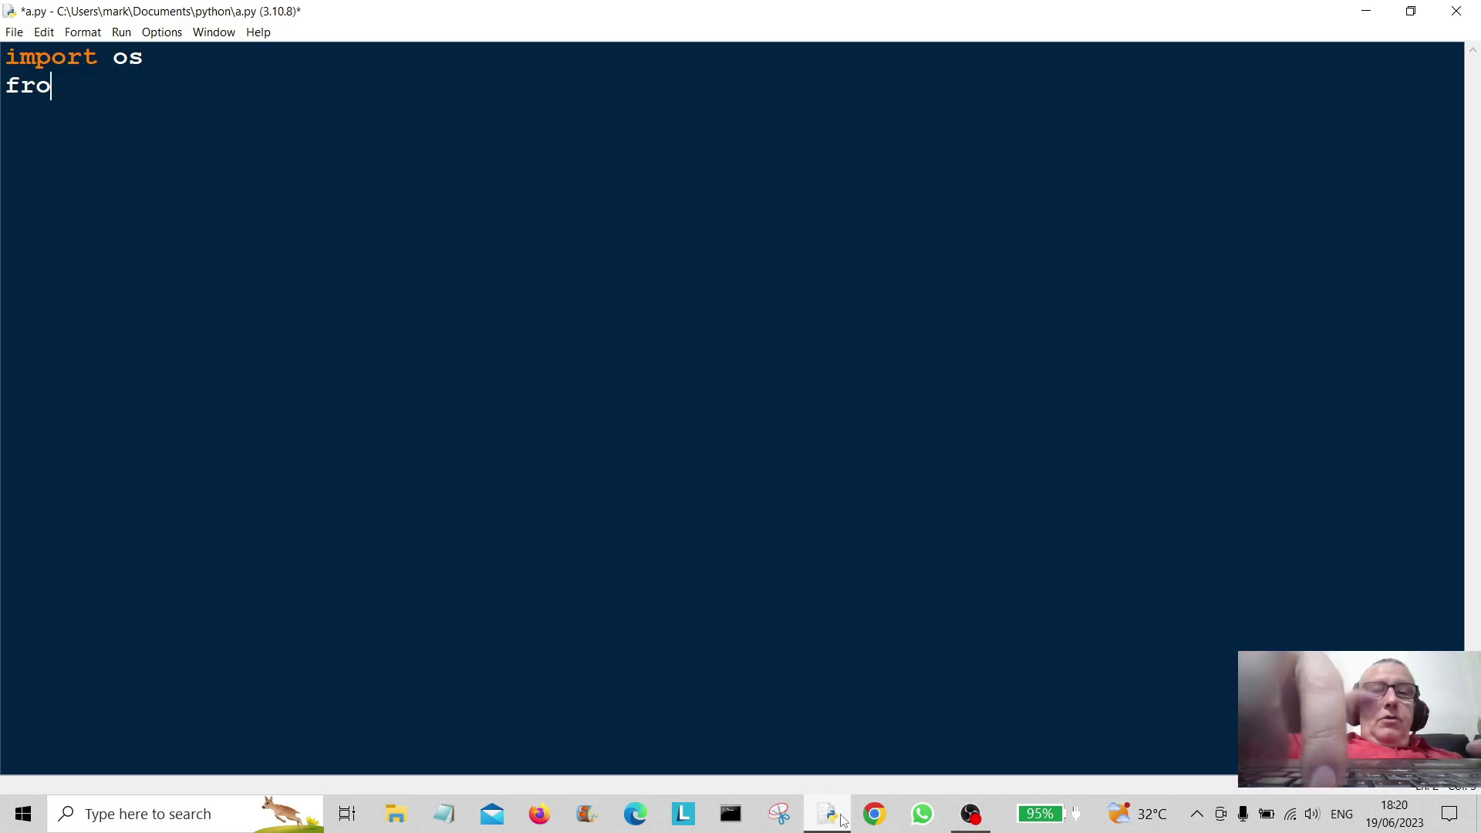
{"action": "type", "text": "m"}
{"action": "key", "text": "Caps_Lock"}
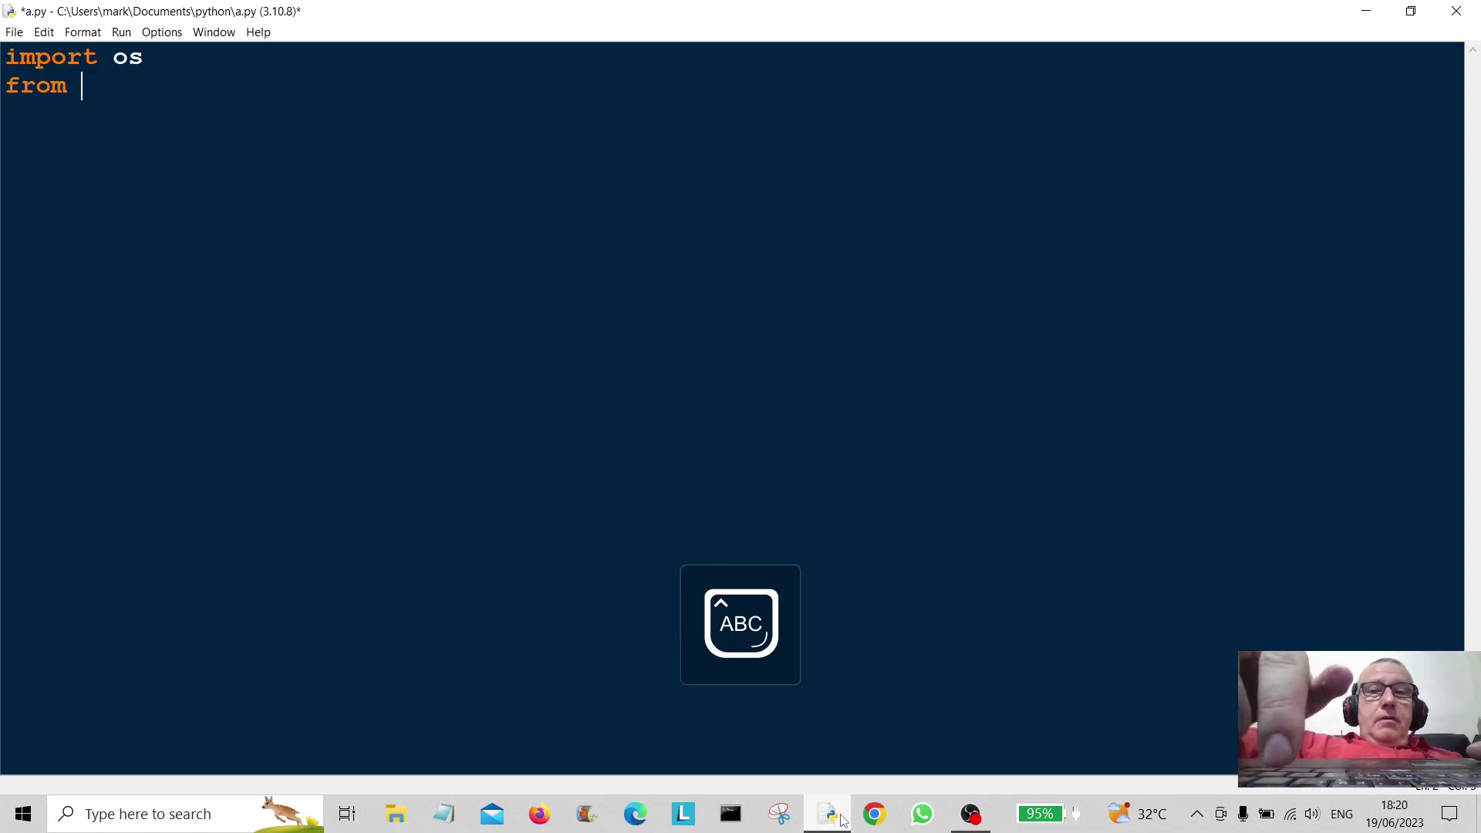
{"action": "type", "text": "PIL"}
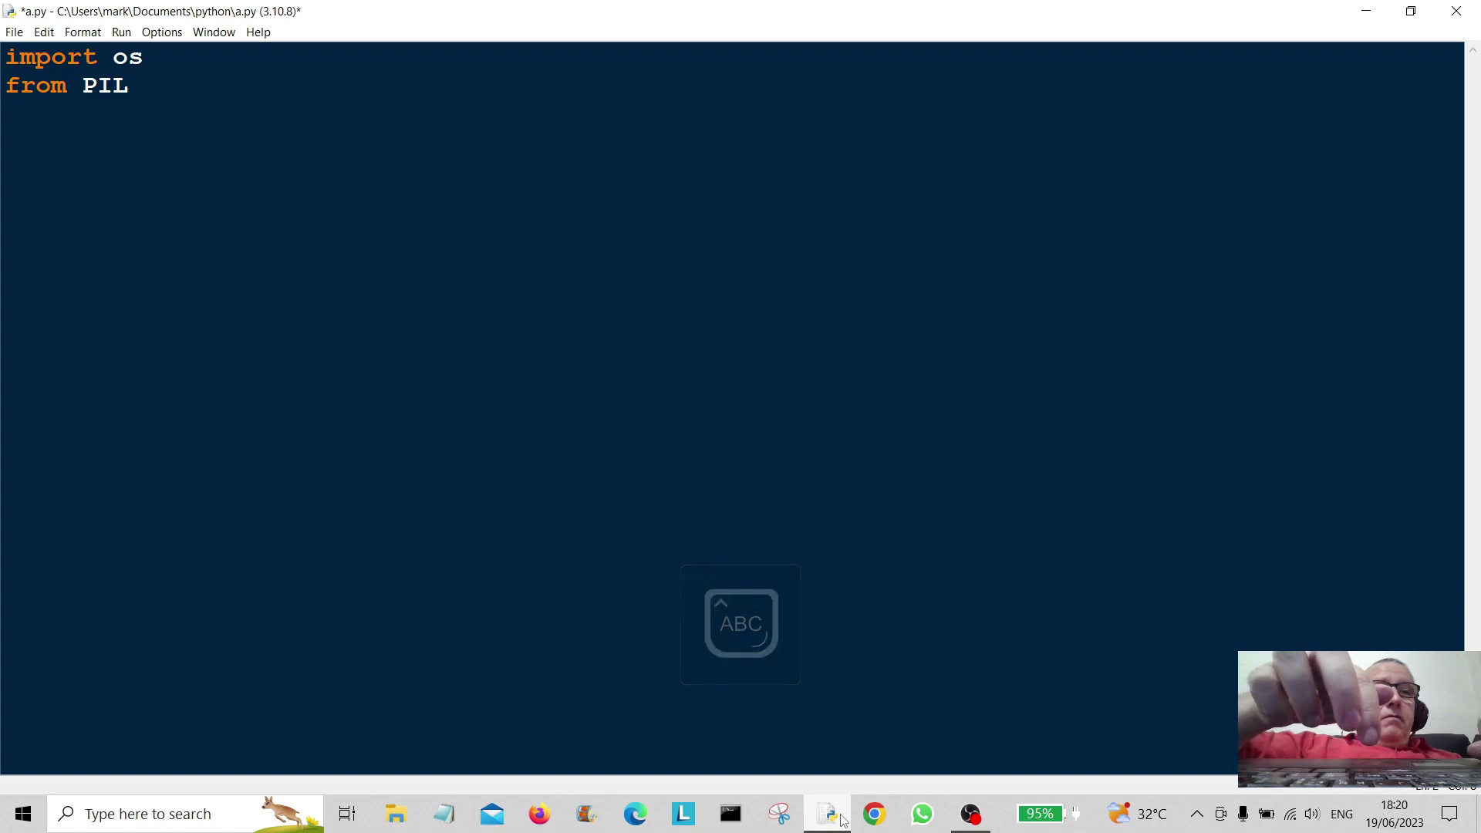
{"action": "key", "text": "Caps_Lock"}
{"action": "type", "text": "impo"}
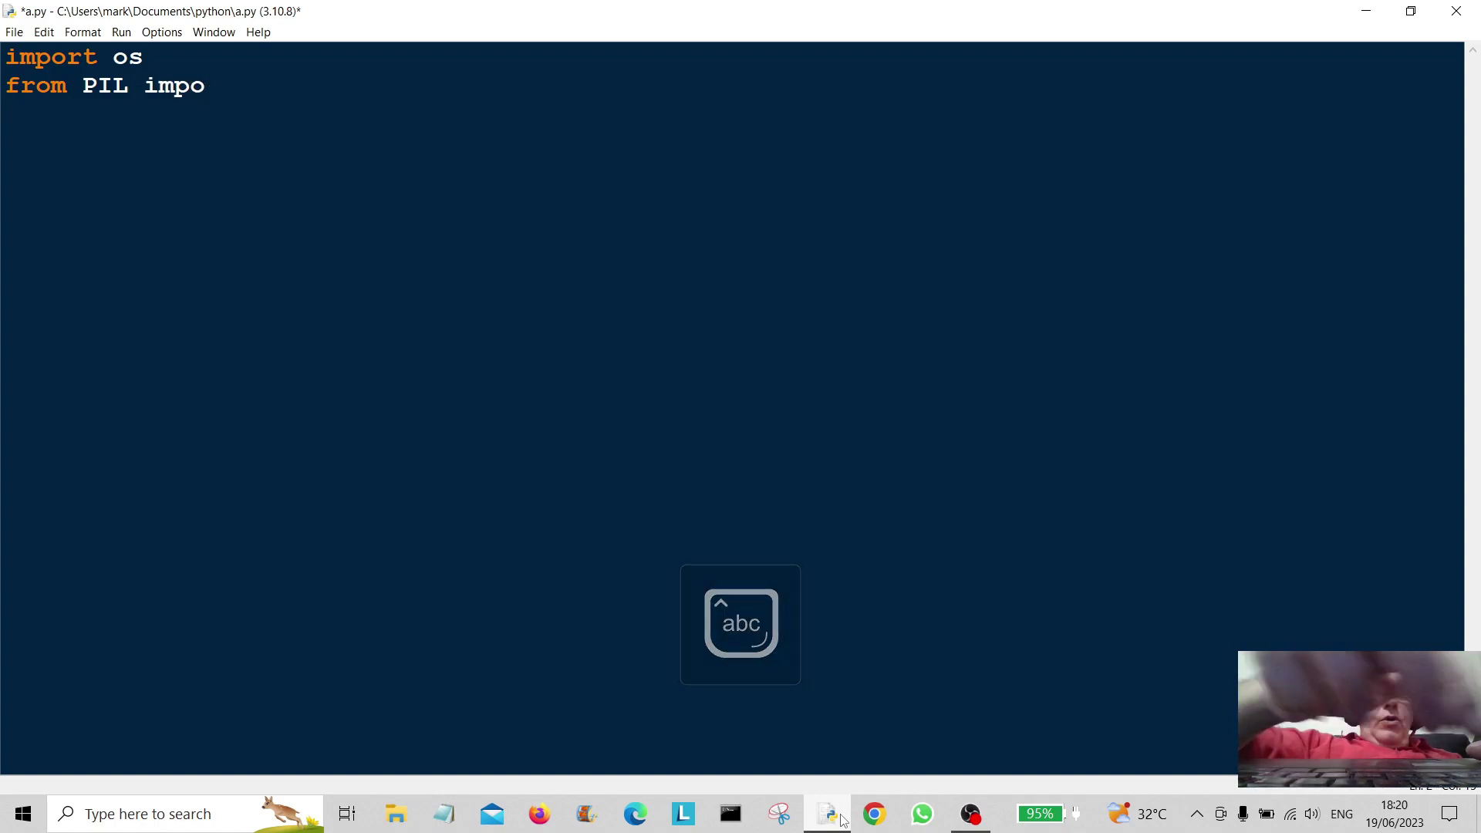
{"action": "type", "text": "rt"}
{"action": "key", "text": "Caps_Lock"}
{"action": "type", "text": " I"}
{"action": "key", "text": "Caps_Lock"}
{"action": "type", "text": "m"}
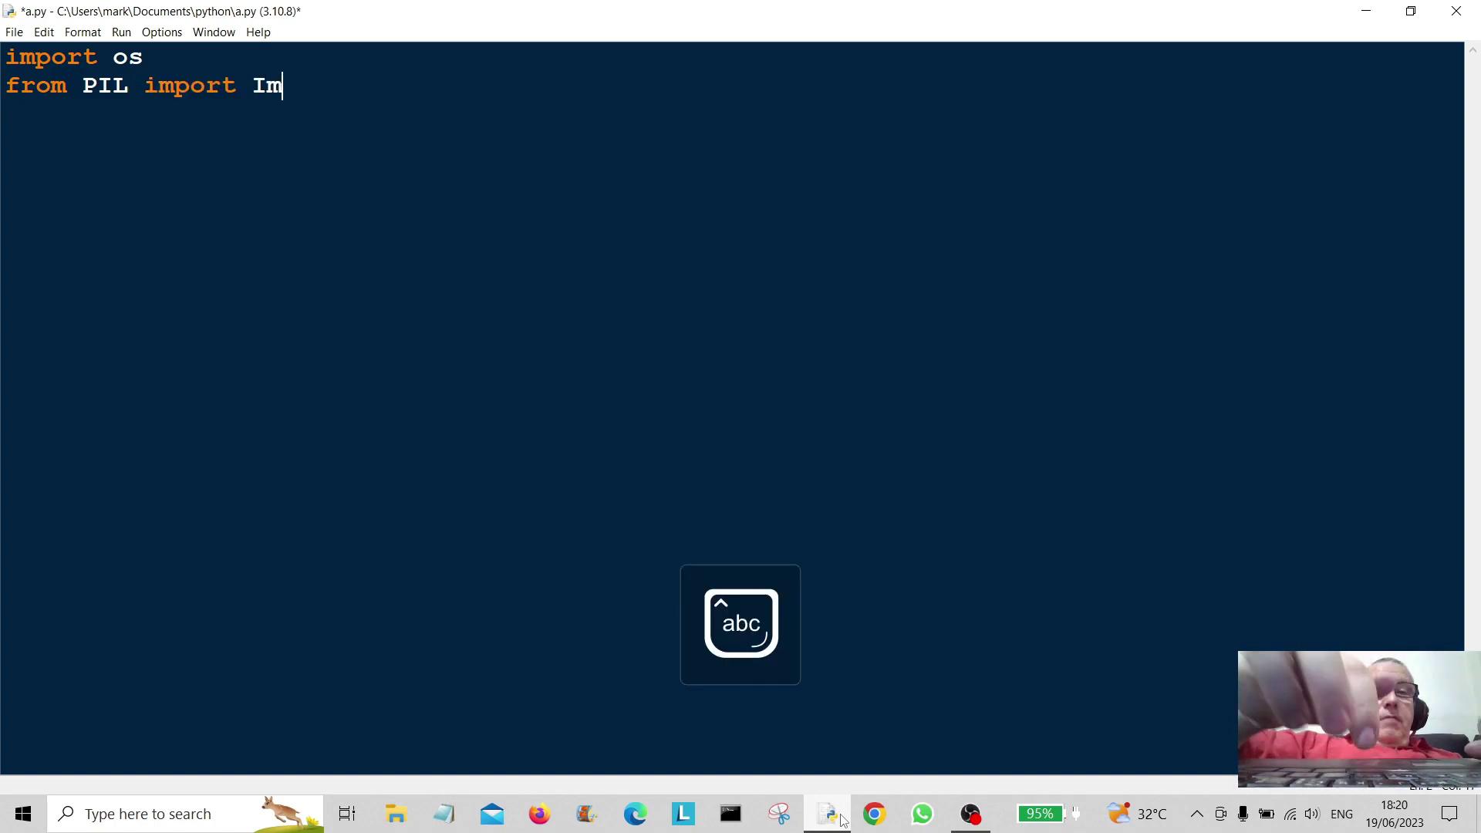
{"action": "type", "text": "age  "}
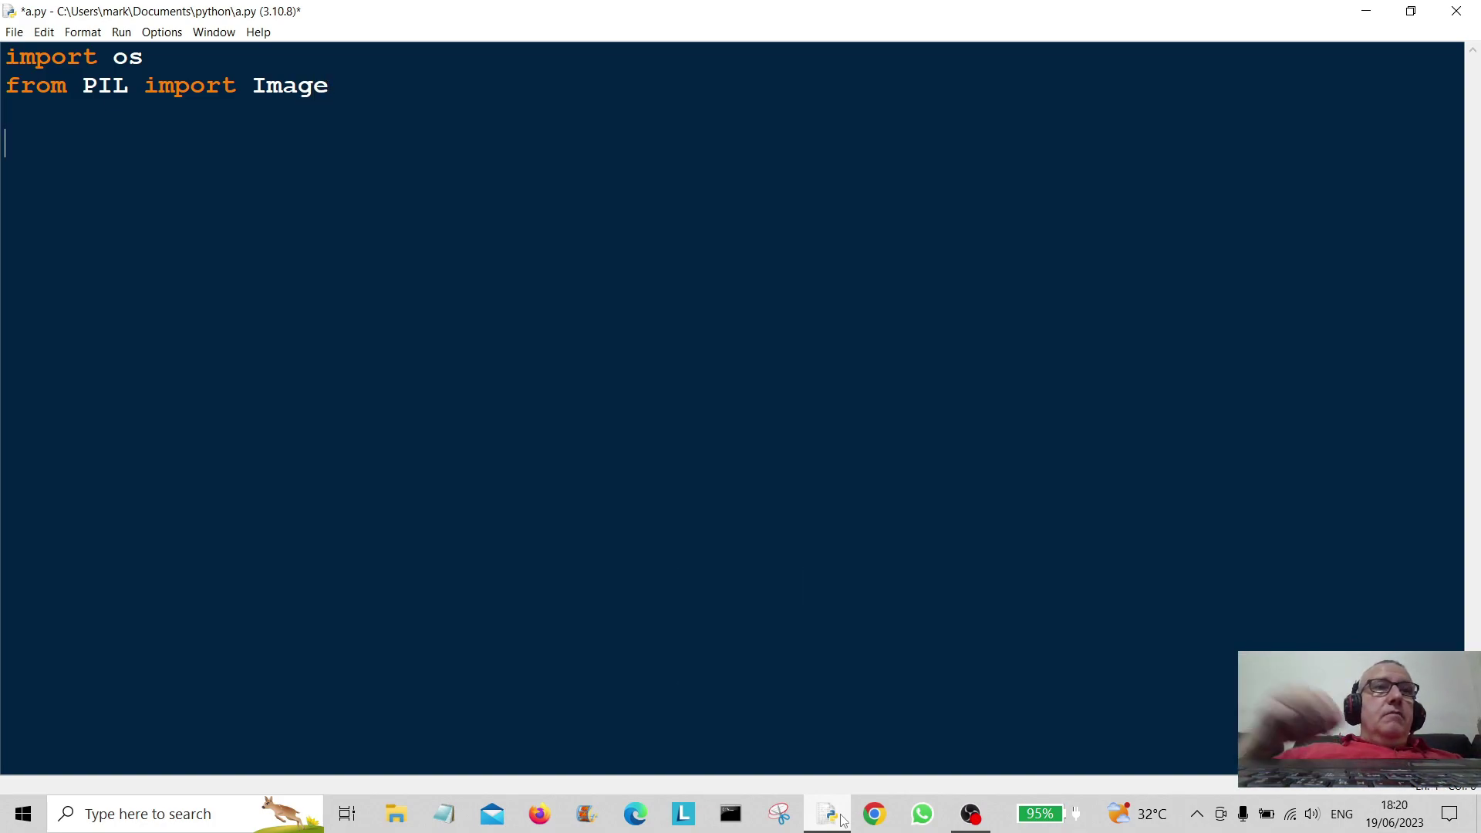
{"action": "type", "text": "de"}
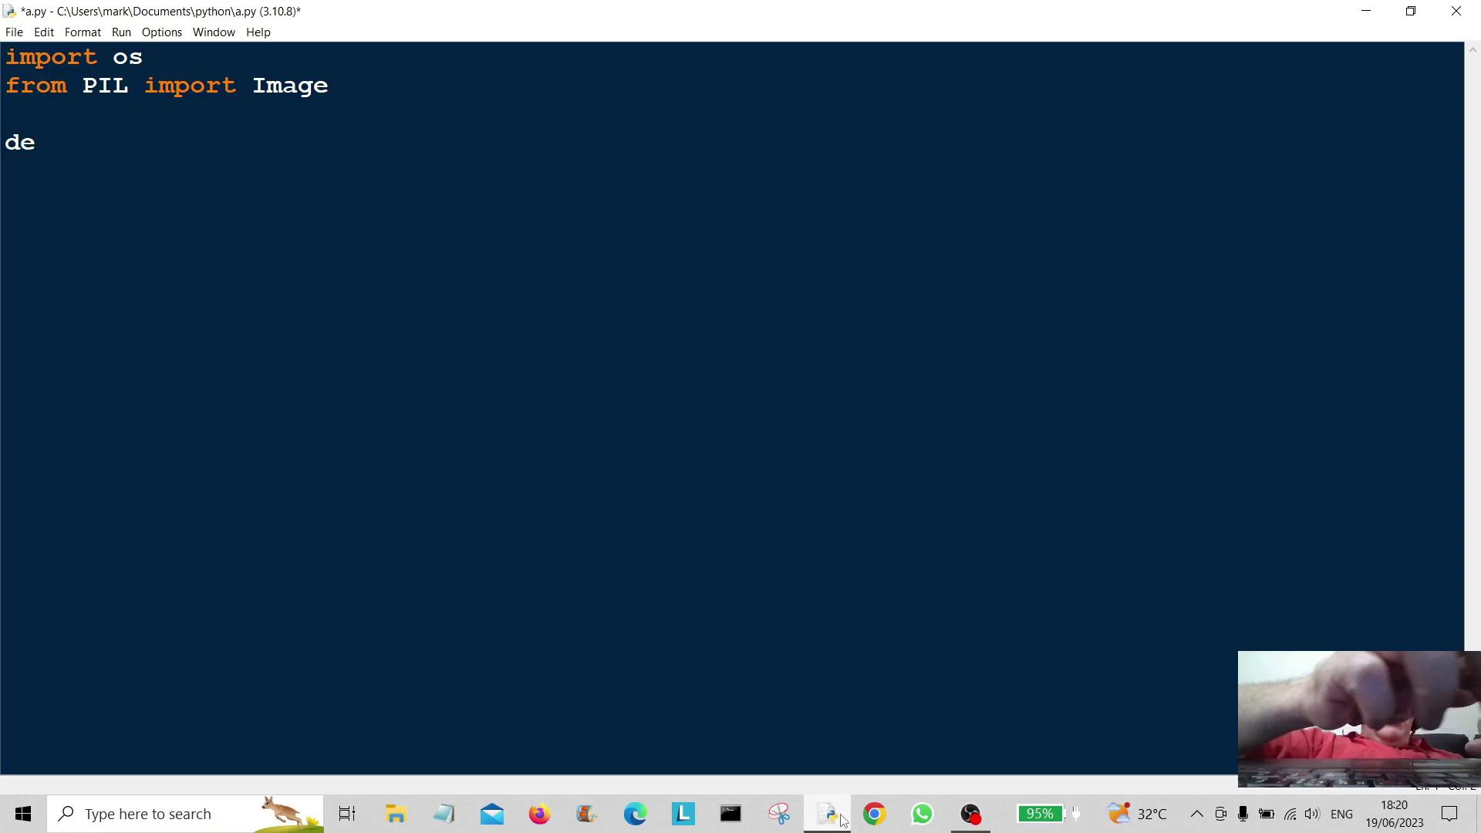
{"action": "type", "text": "f"}
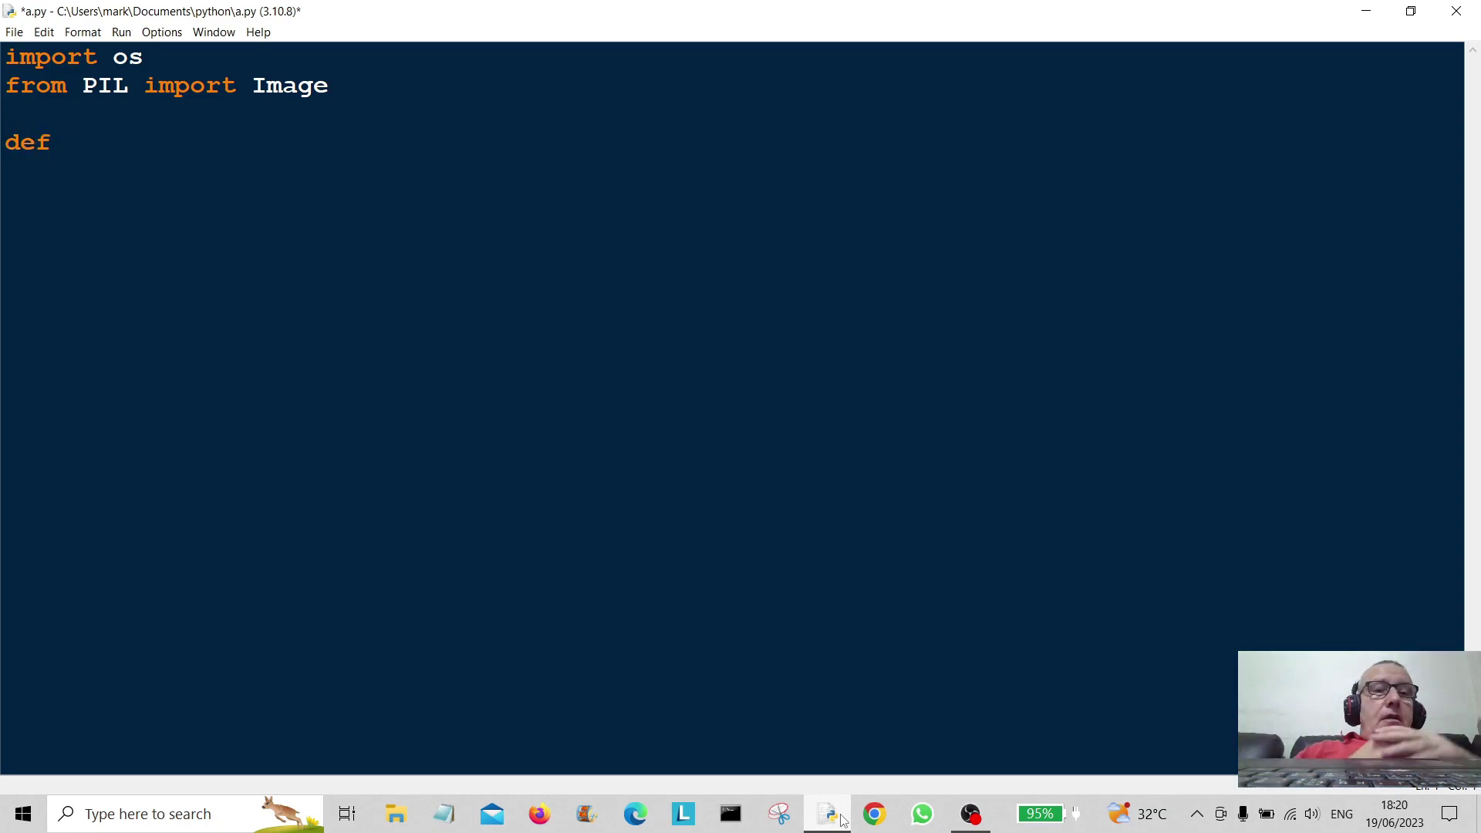
{"action": "type", "text": " s"}
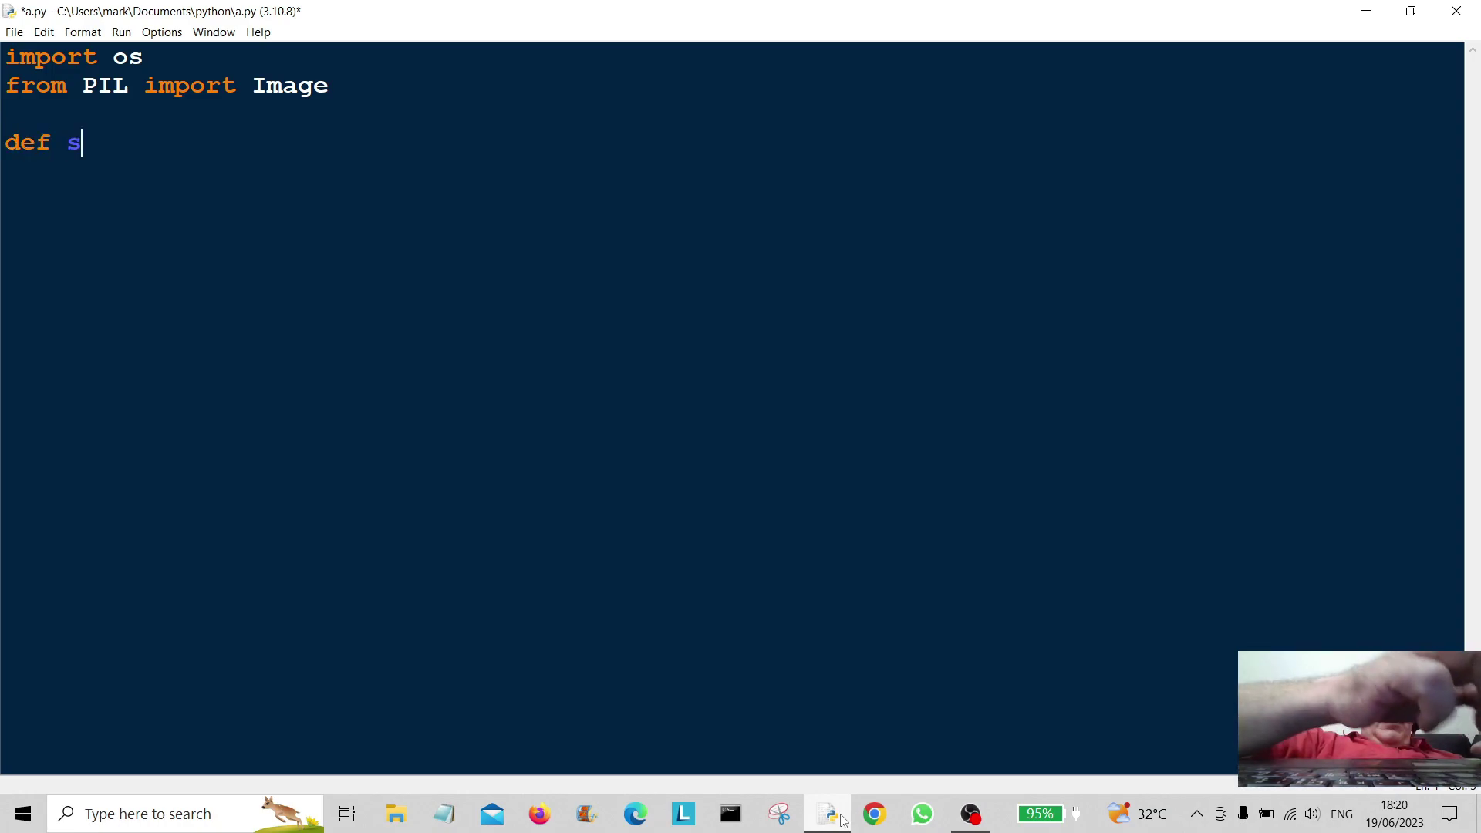
{"action": "type", "text": "how_"}
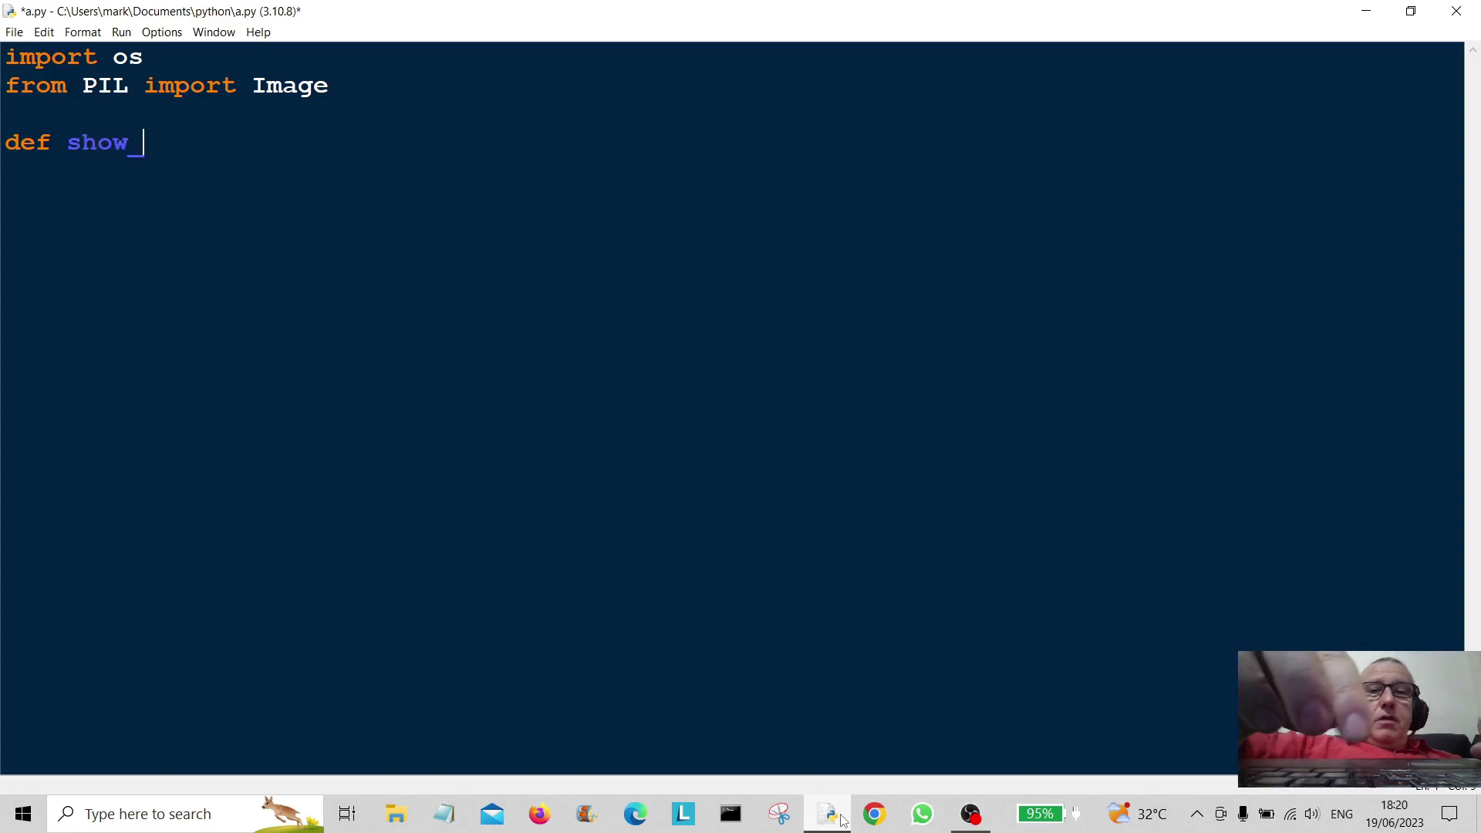
{"action": "type", "text": "image"}
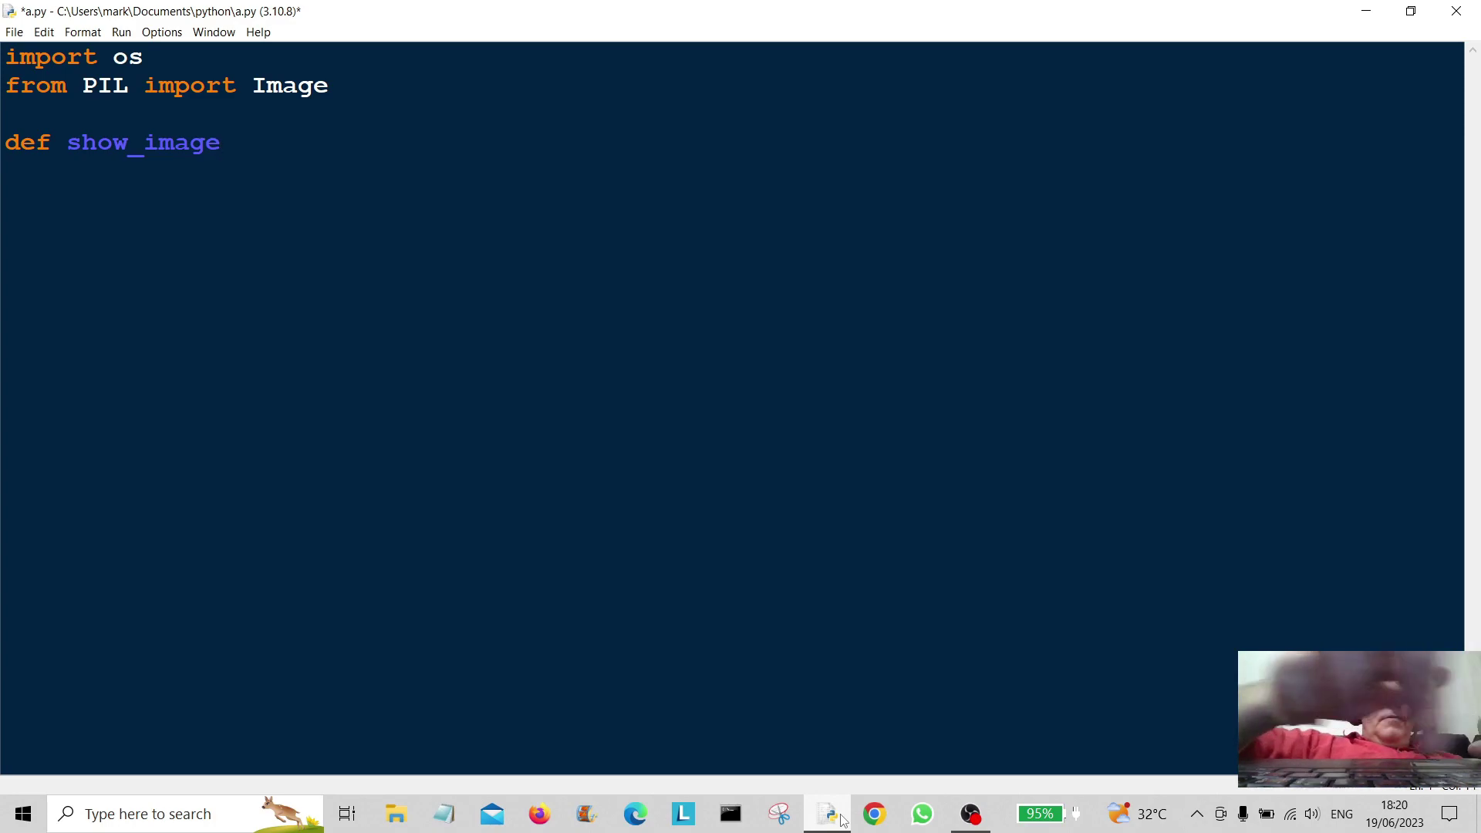
{"action": "type", "text": "():"}
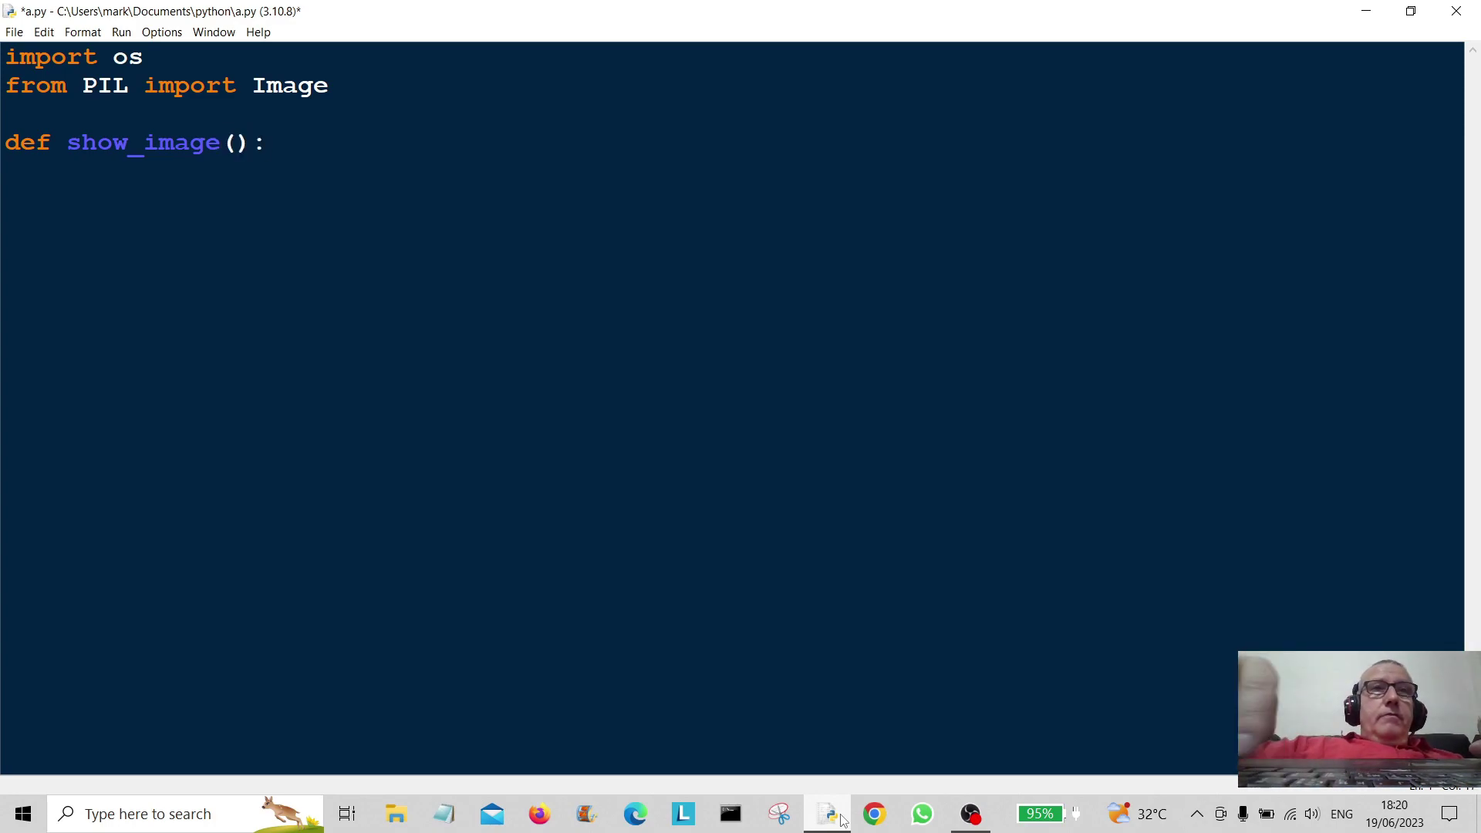
Add 'def show_image():' with an indented body beginning 'path = '.
{"action": "key", "text": "Return"}
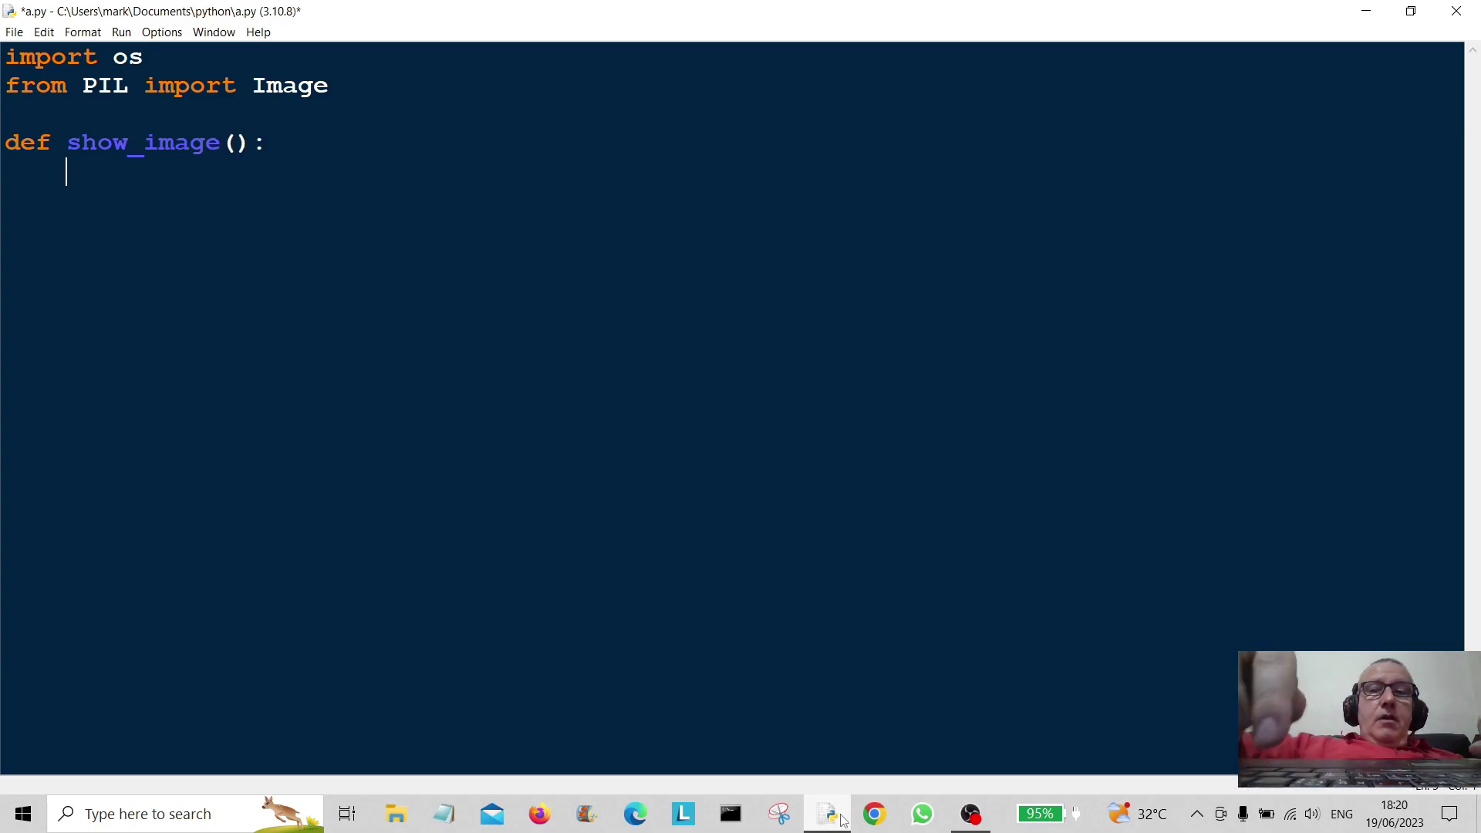
{"action": "type", "text": "path "}
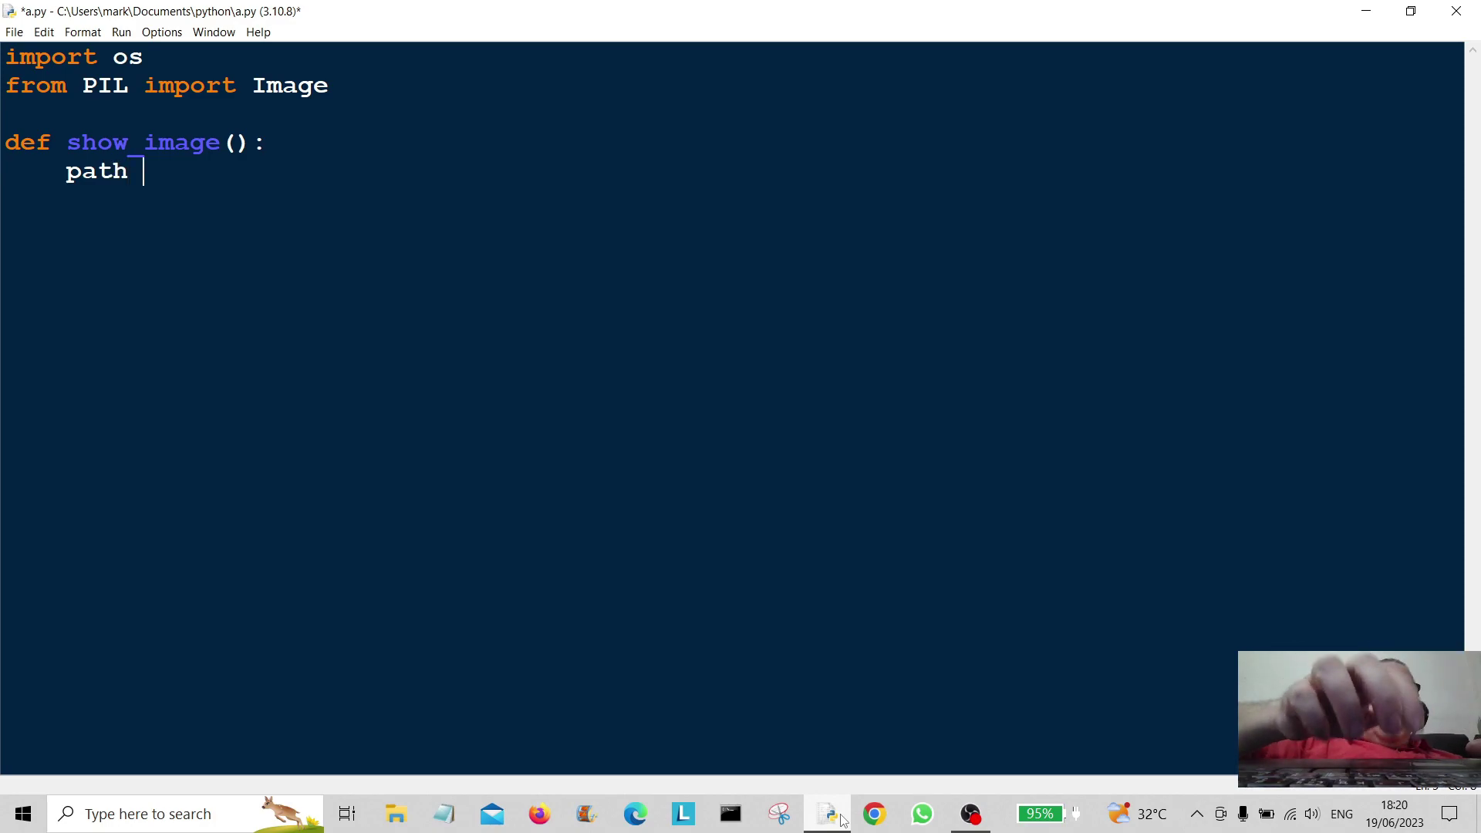
{"action": "type", "text": "="}
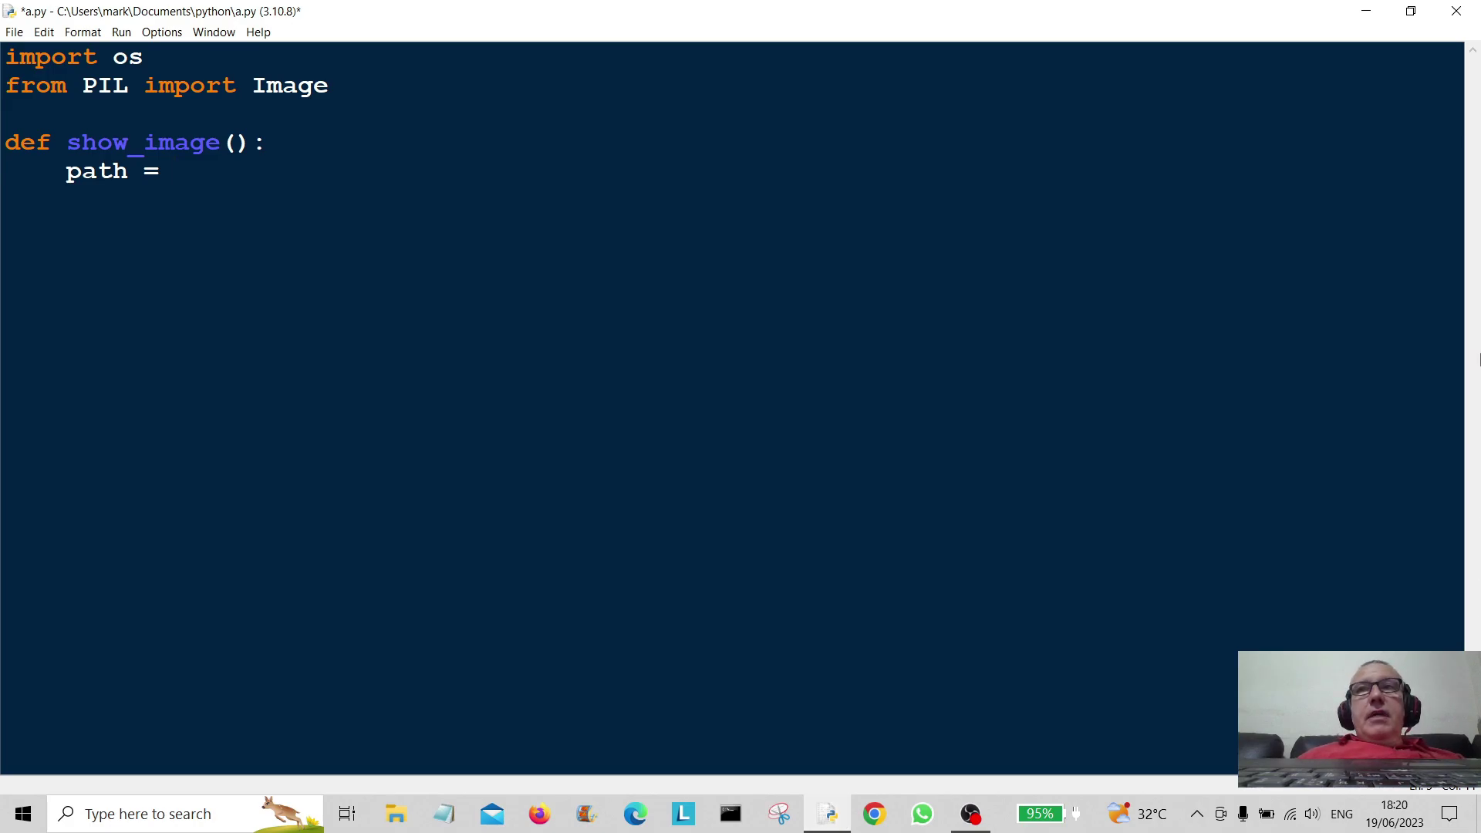
{"action": "left_click", "coordinate": [1367, 14]}
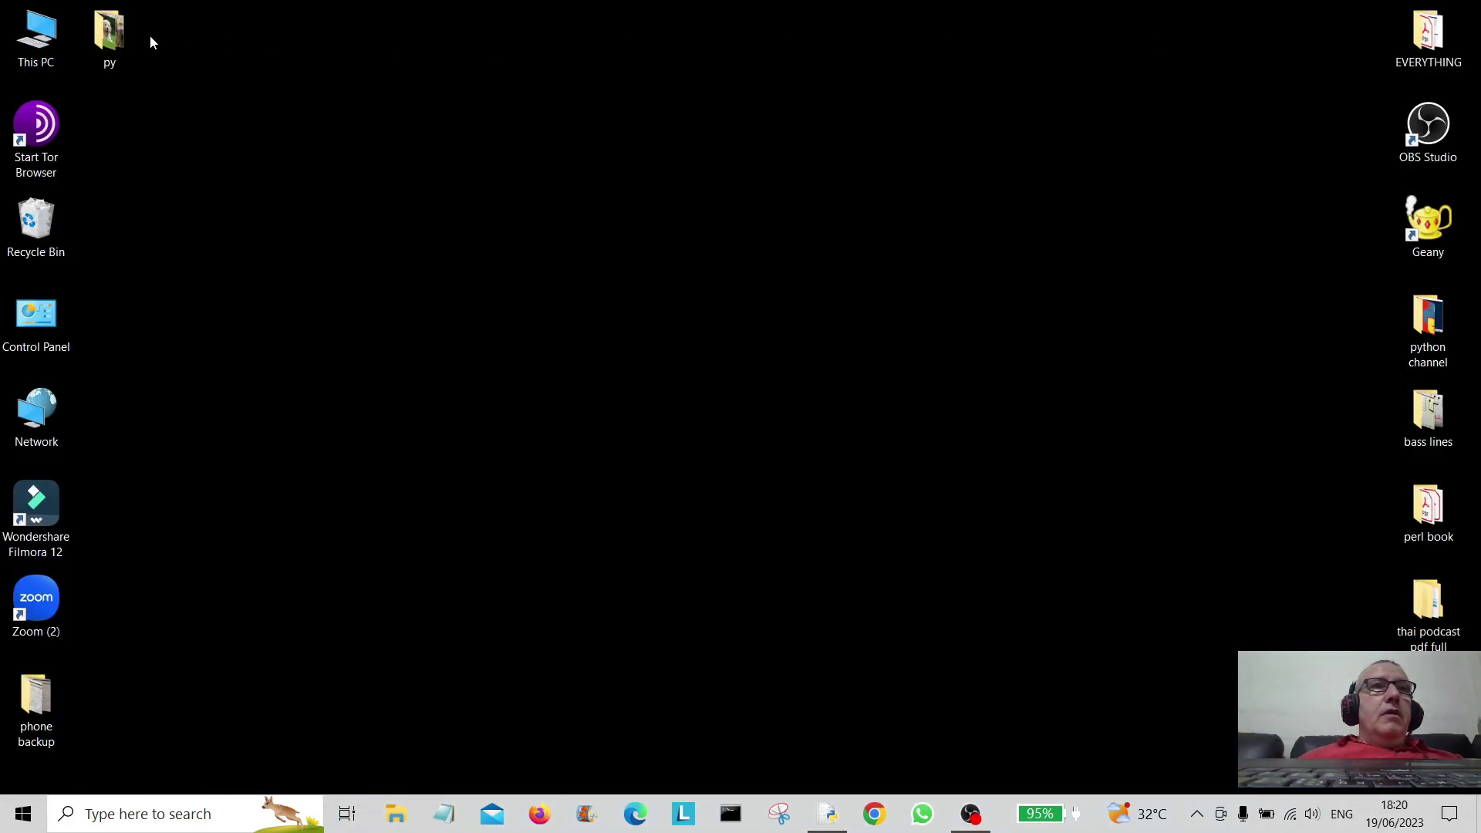
{"action": "double_click", "coordinate": [104, 41]}
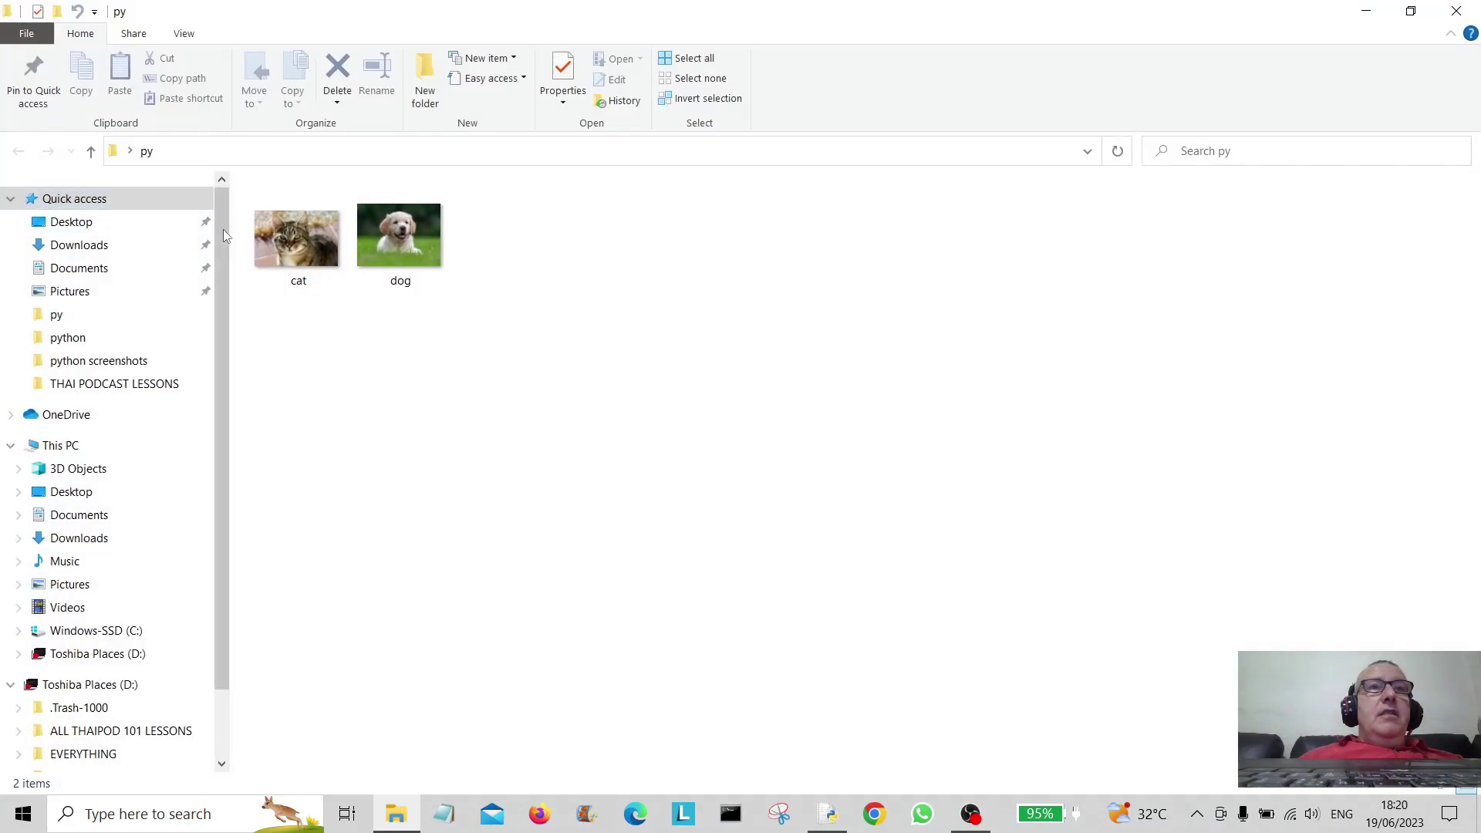
{"action": "left_click", "coordinate": [1366, 12]}
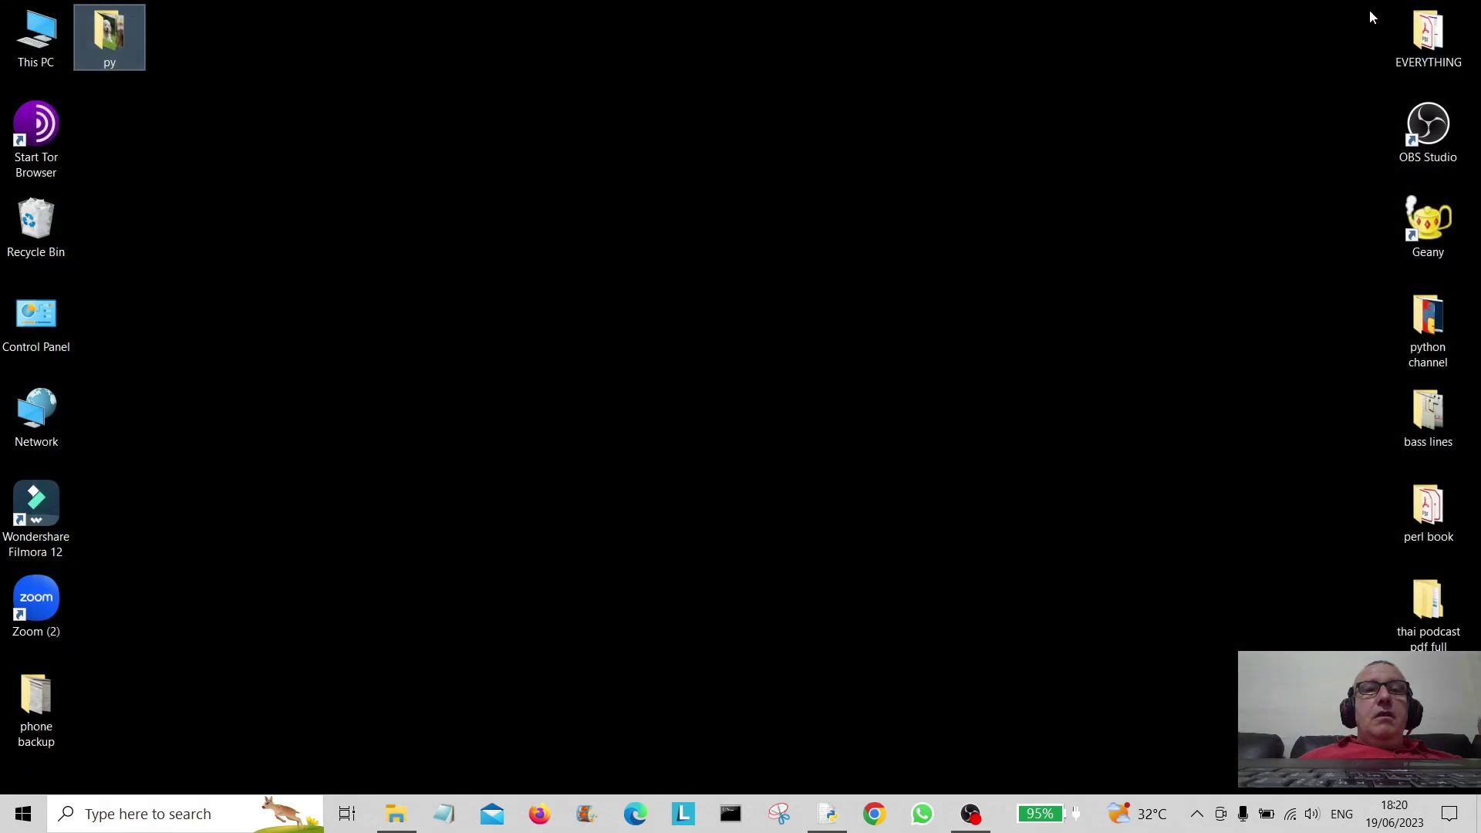
{"action": "left_click", "coordinate": [828, 814]}
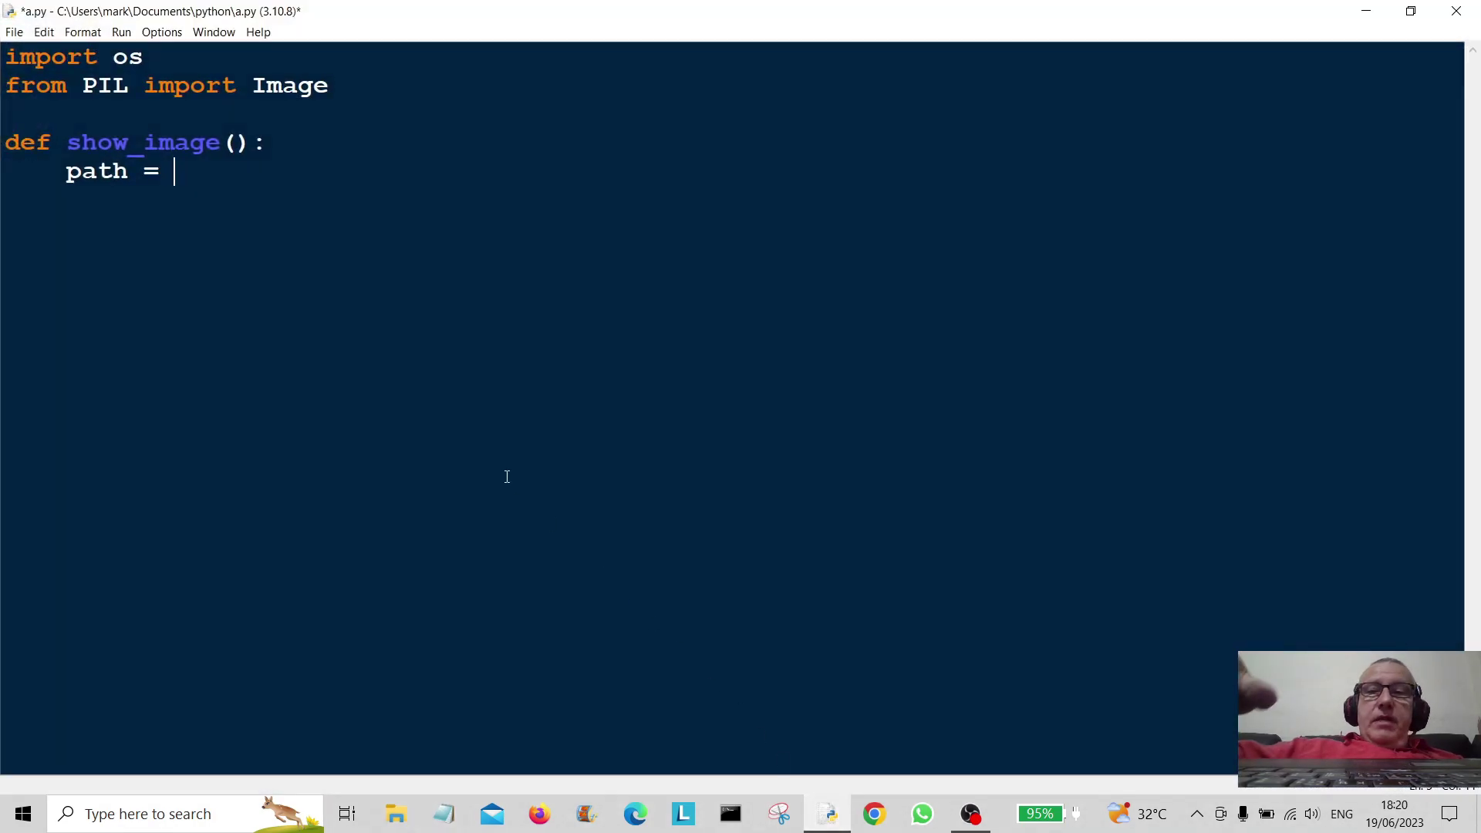
{"action": "type", "text": "("}
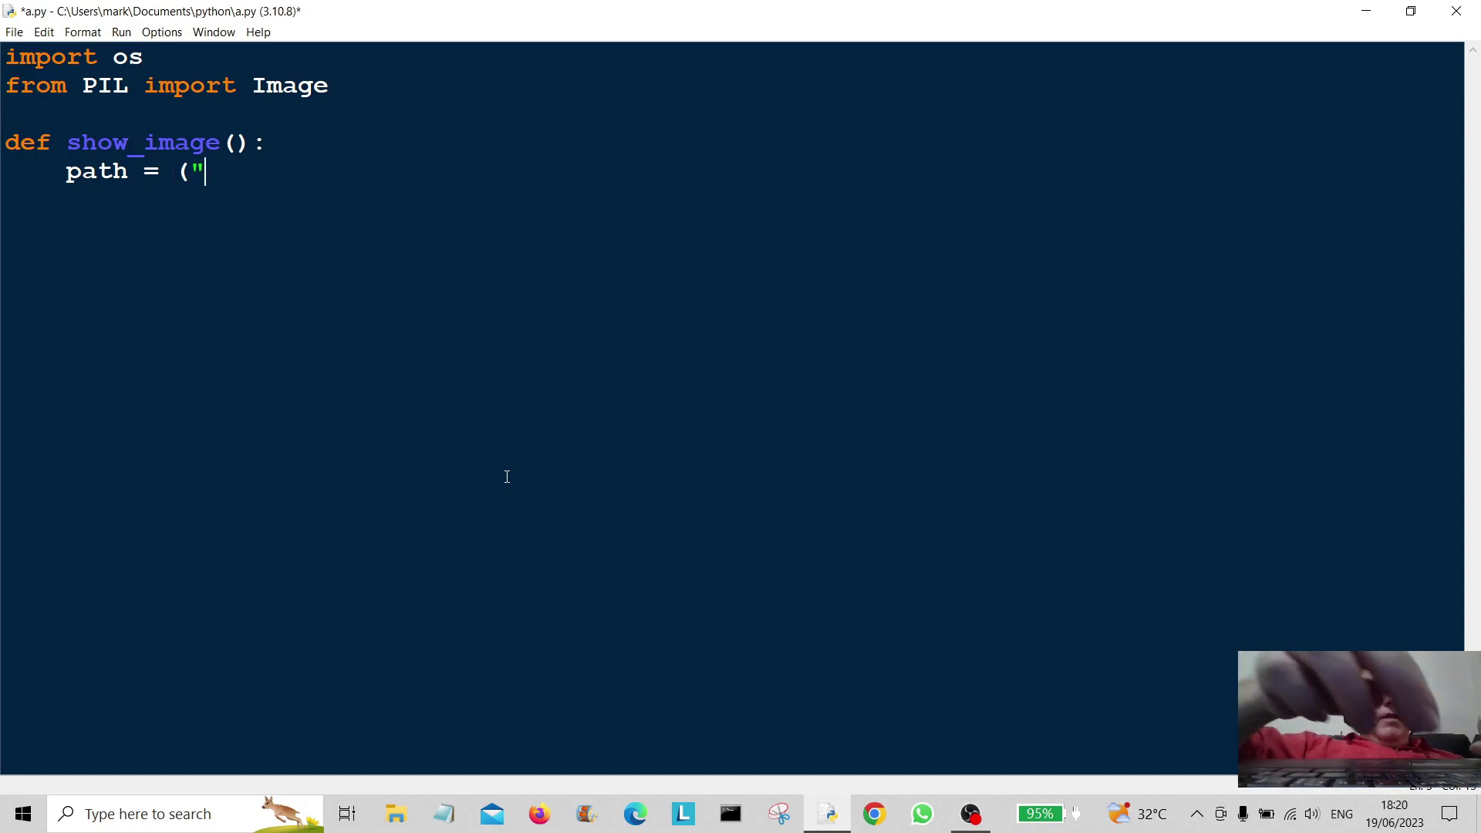
Assign path the full C:\Users...\Desktop\py\dog.jpg string, fixing a stray d.
{"action": "key", "text": "Caps_Lock"}
{"action": "type", "text": "C"}
{"action": "key", "text": "Caps_Lock"}
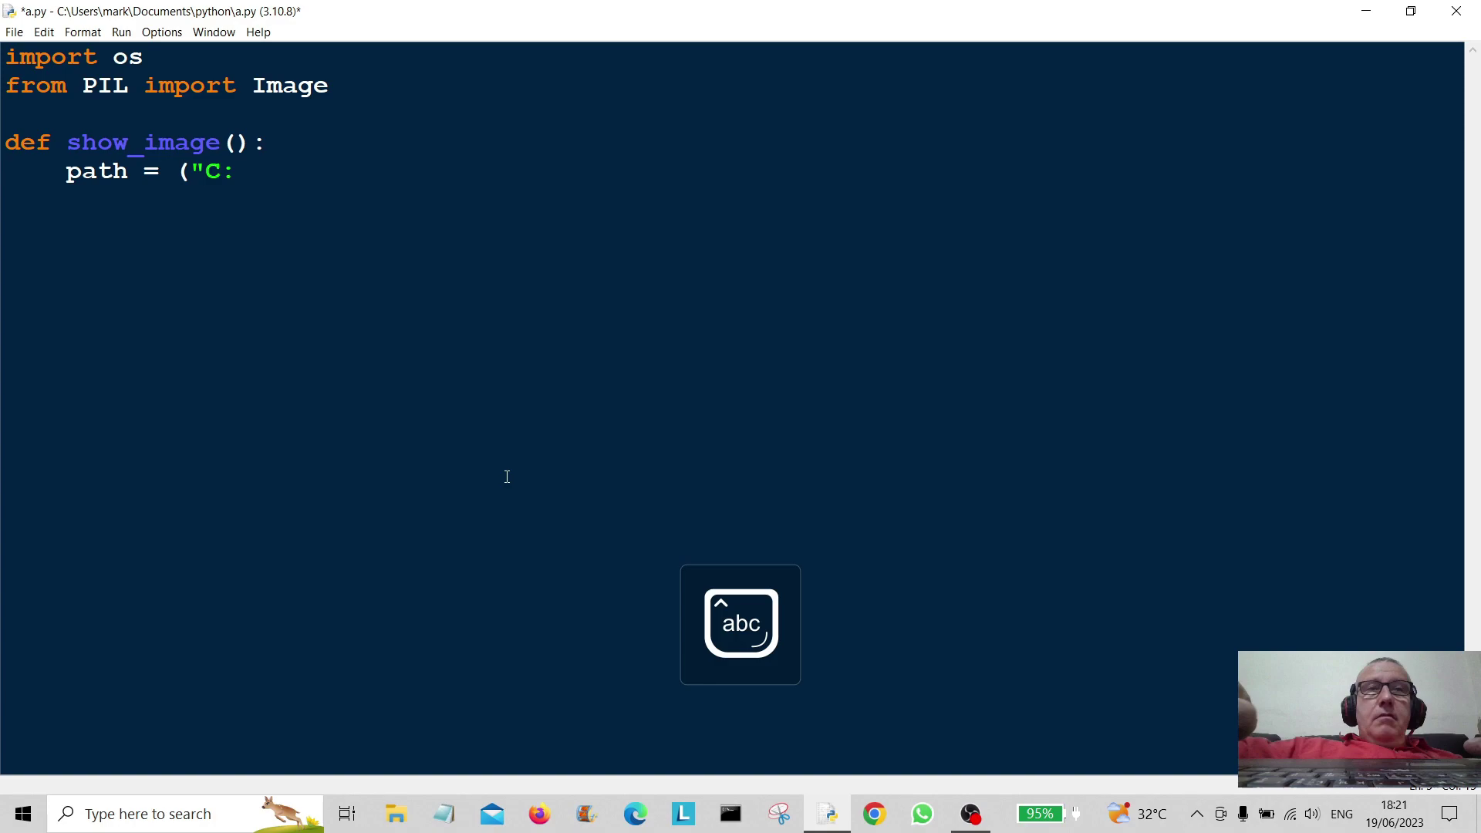
{"action": "type", "text": "\\\\"}
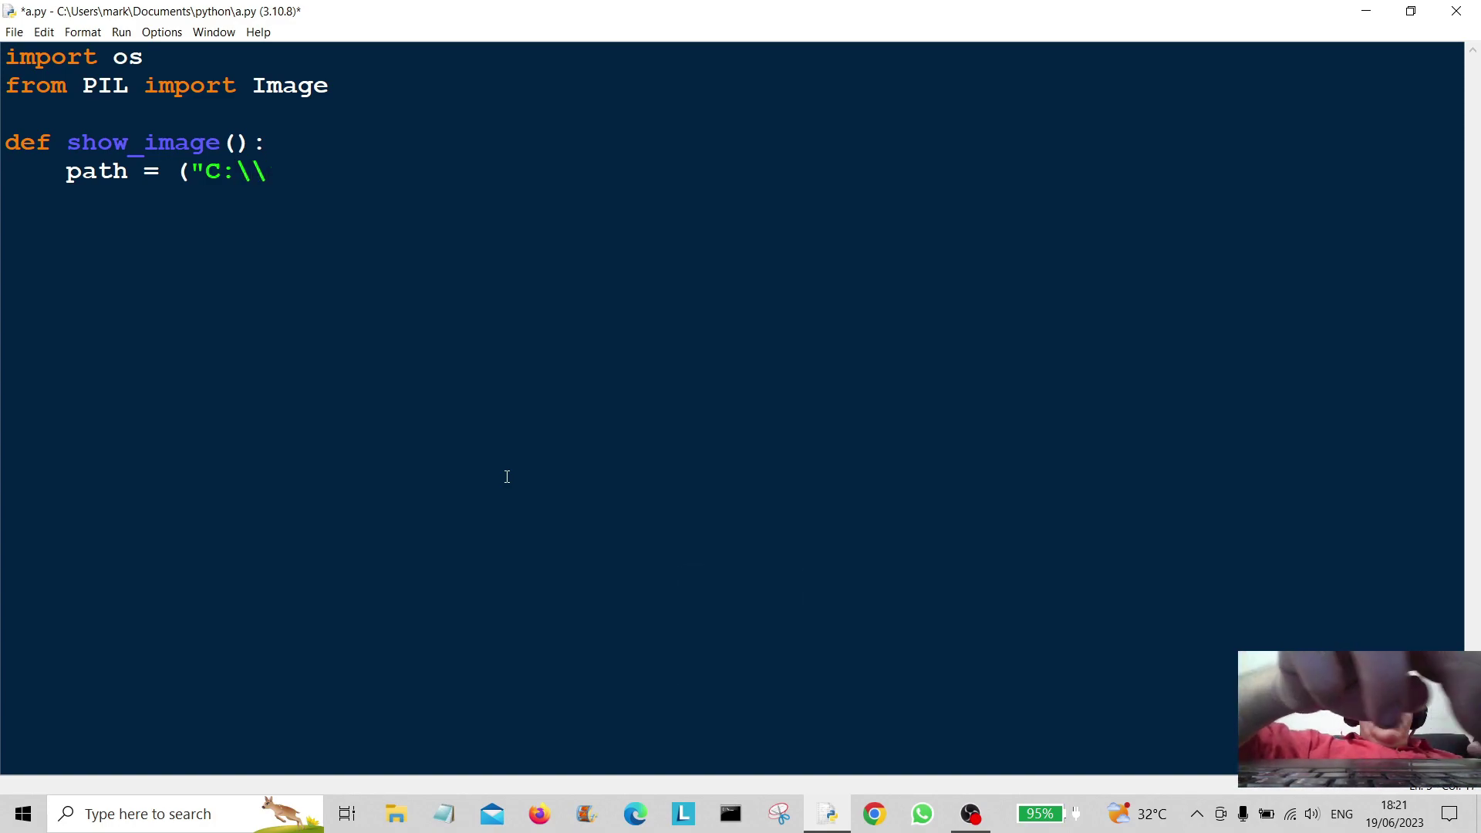
{"action": "key", "text": "Caps_Lock"}
{"action": "type", "text": "U"}
{"action": "key", "text": "Caps_Lock"}
{"action": "type", "text": "sers"}
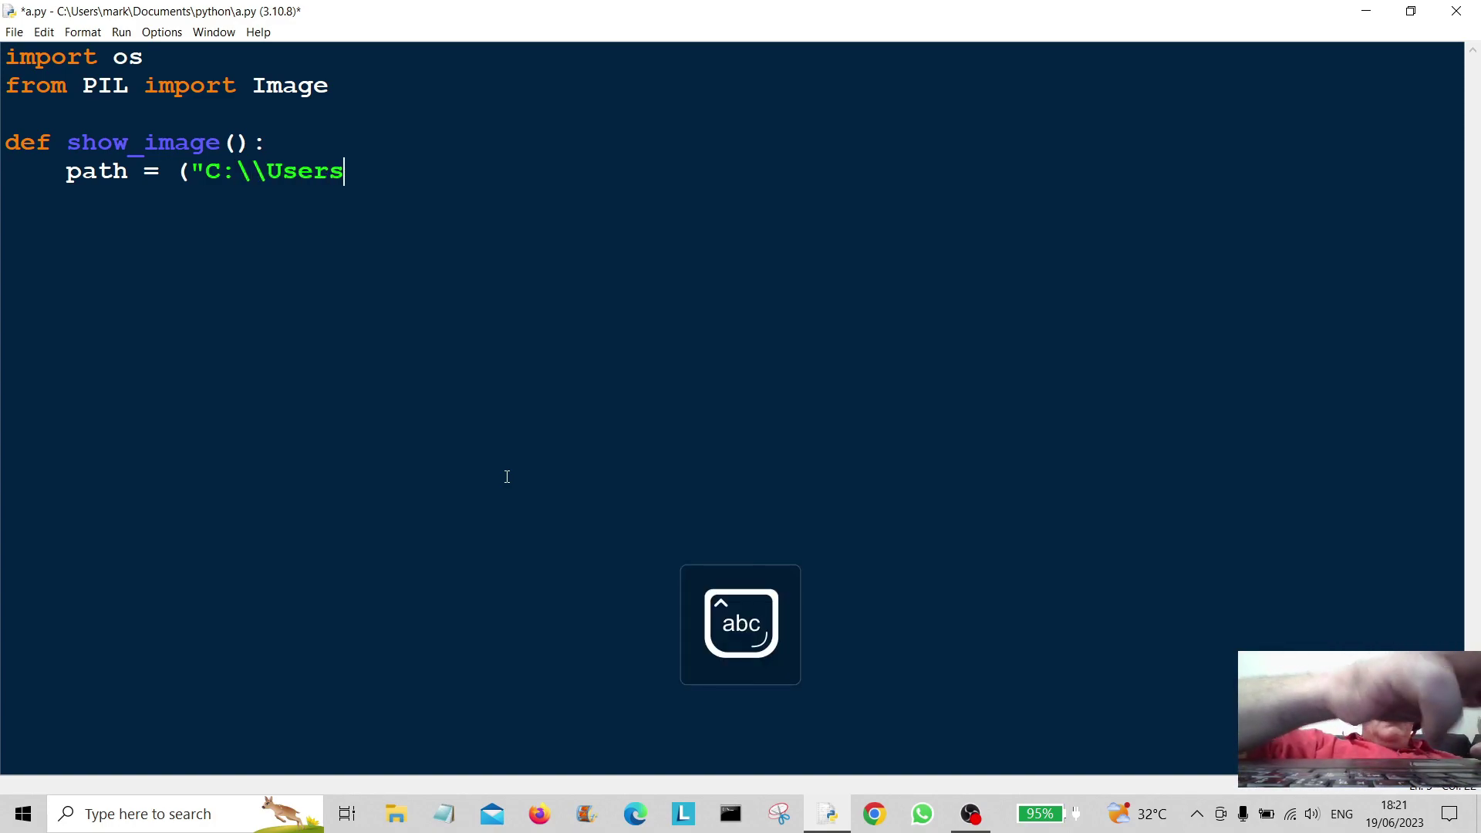
{"action": "type", "text": "\\\\mark\\"}
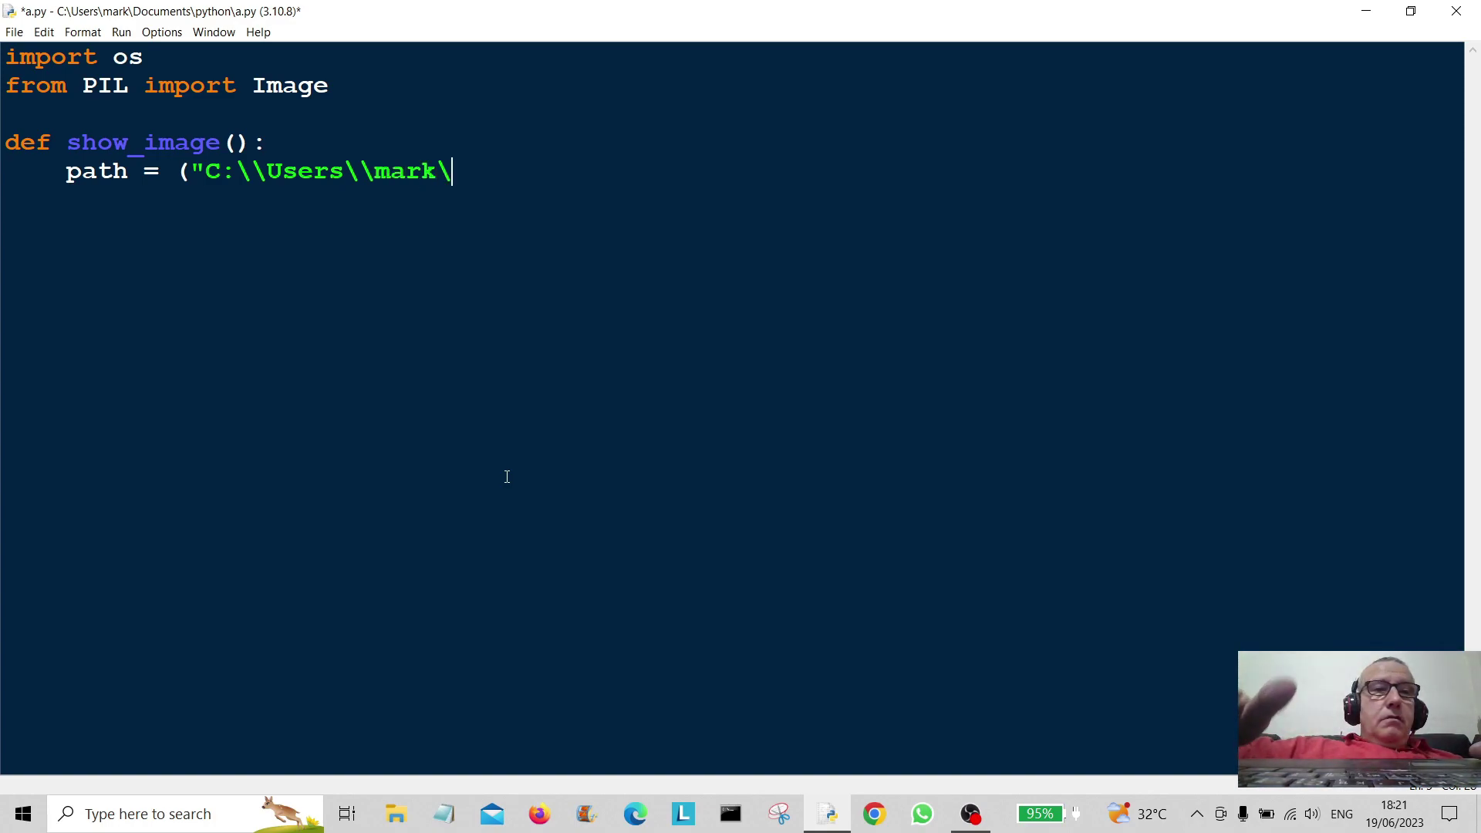
{"action": "key", "text": "Caps_Lock"}
{"action": "type", "text": "\\D"}
{"action": "key", "text": "Caps_Lock"}
{"action": "type", "text": "esk"}
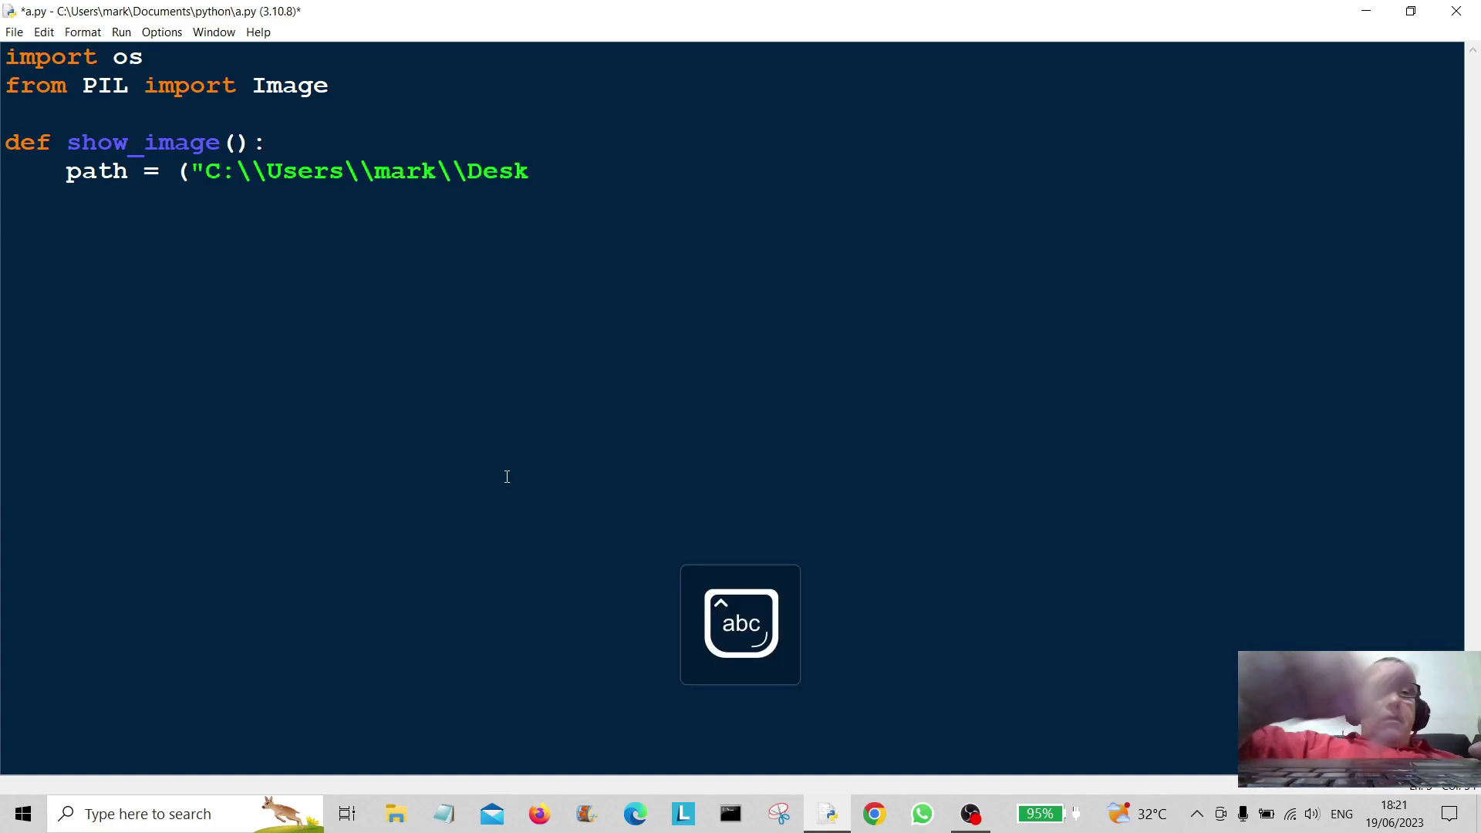
{"action": "type", "text": "top\\\\"}
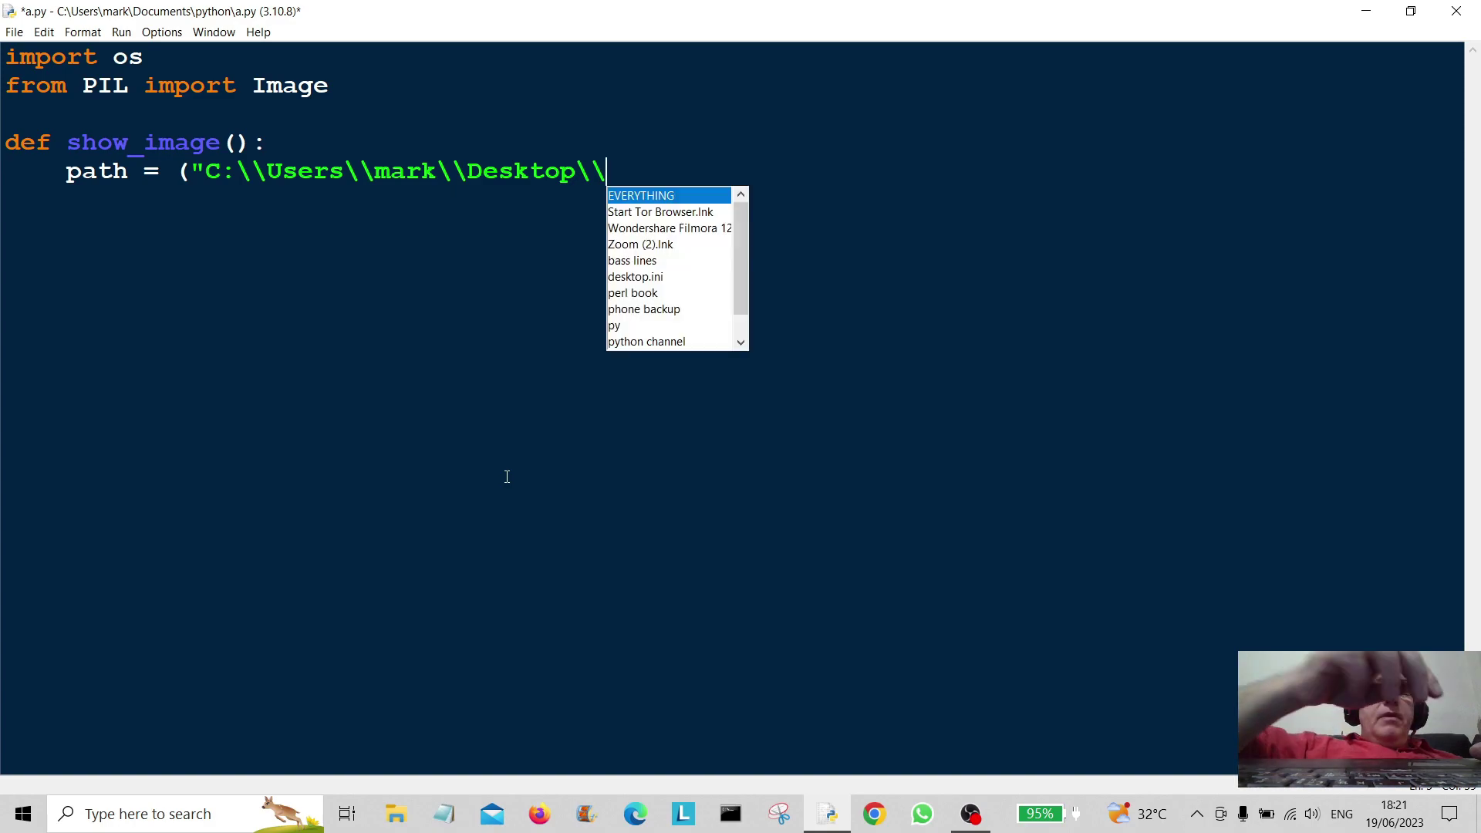
{"action": "type", "text": "d"}
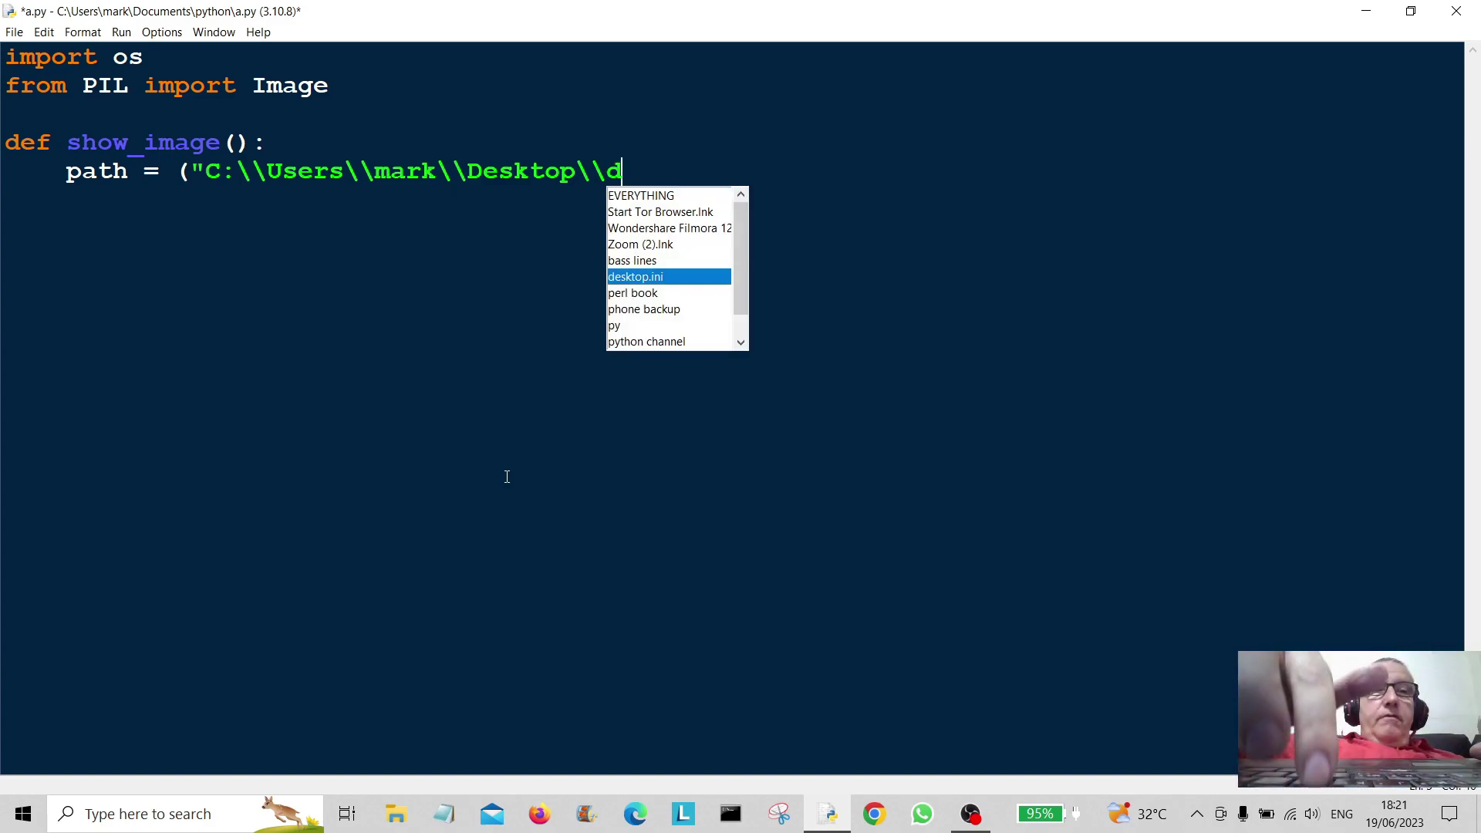
{"action": "key", "text": "BackSpace"}
{"action": "type", "text": "p"}
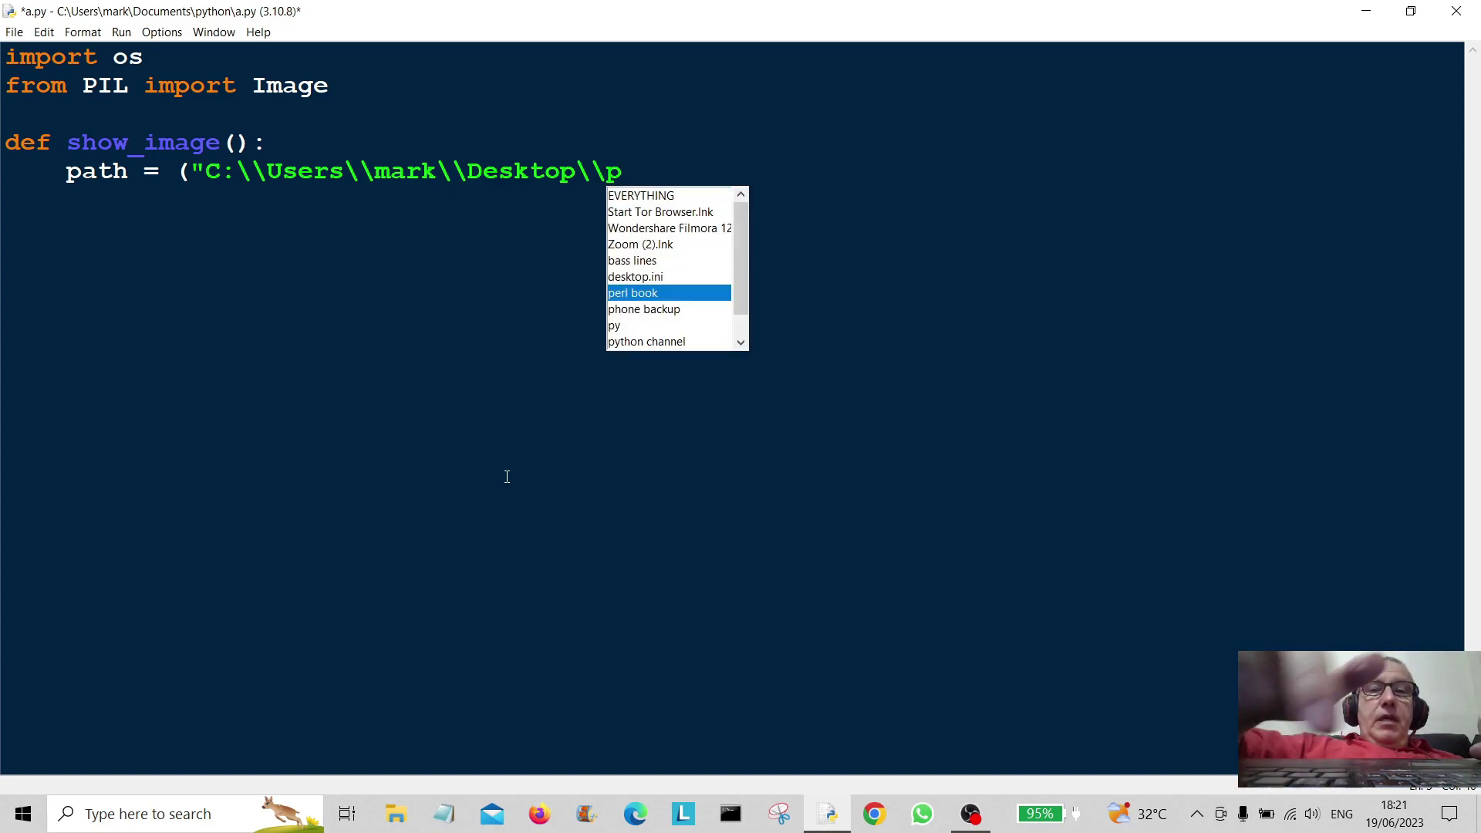
{"action": "type", "text": "y"}
{"action": "type", "text": "\\\\"}
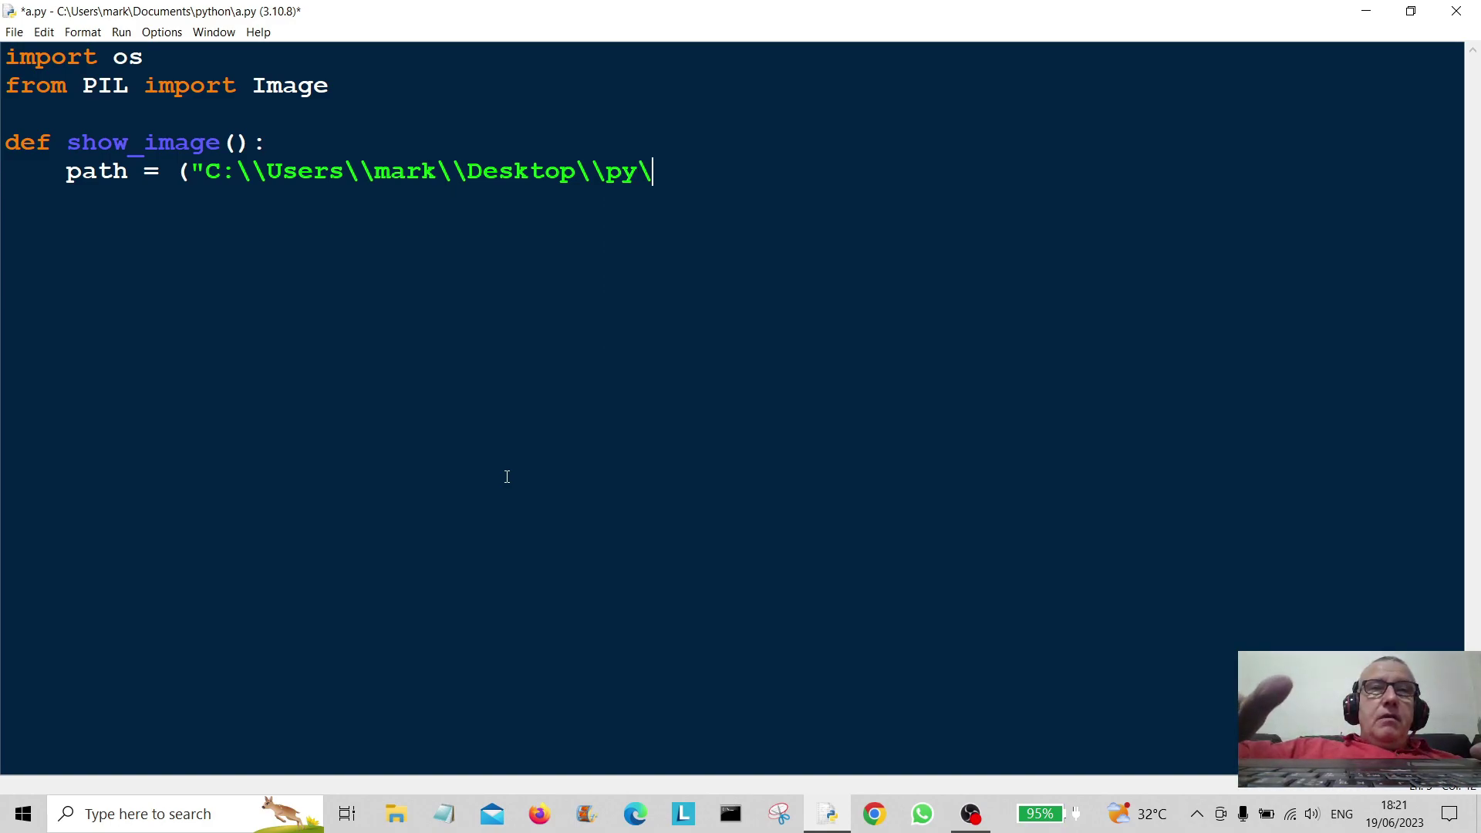
{"action": "type", "text": "do"}
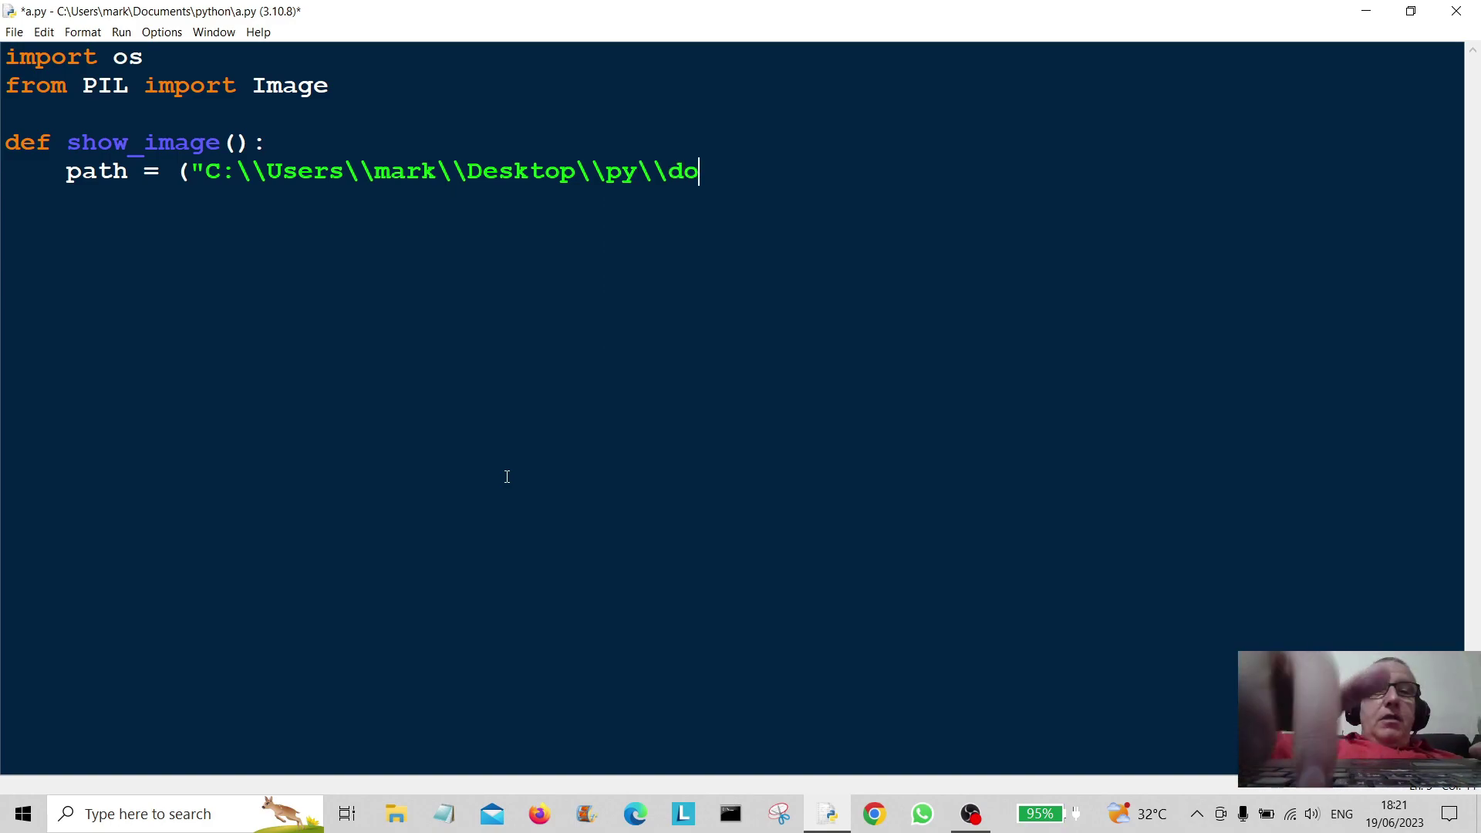
{"action": "type", "text": "g.j"}
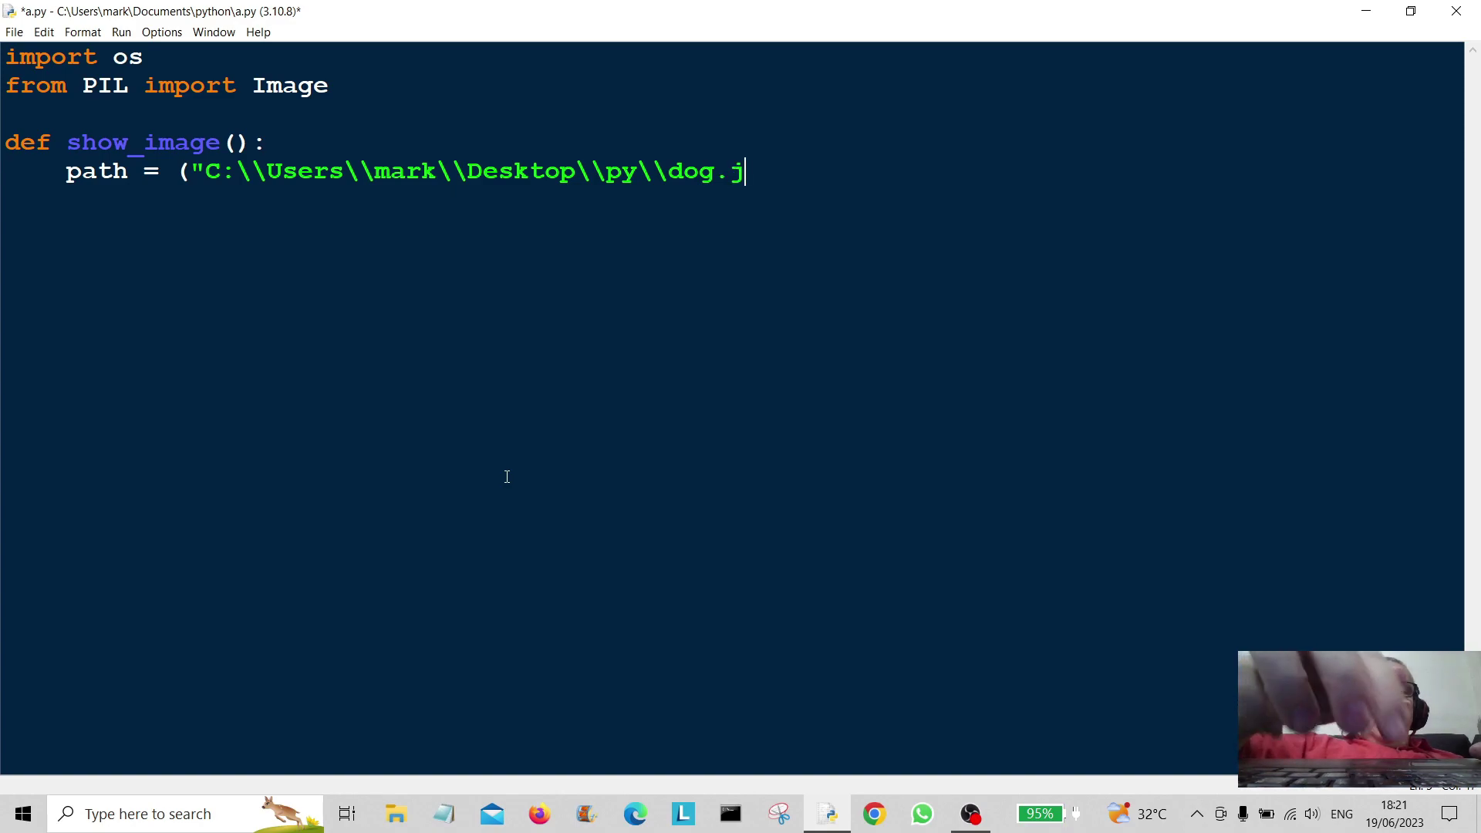
{"action": "type", "text": "pg"}
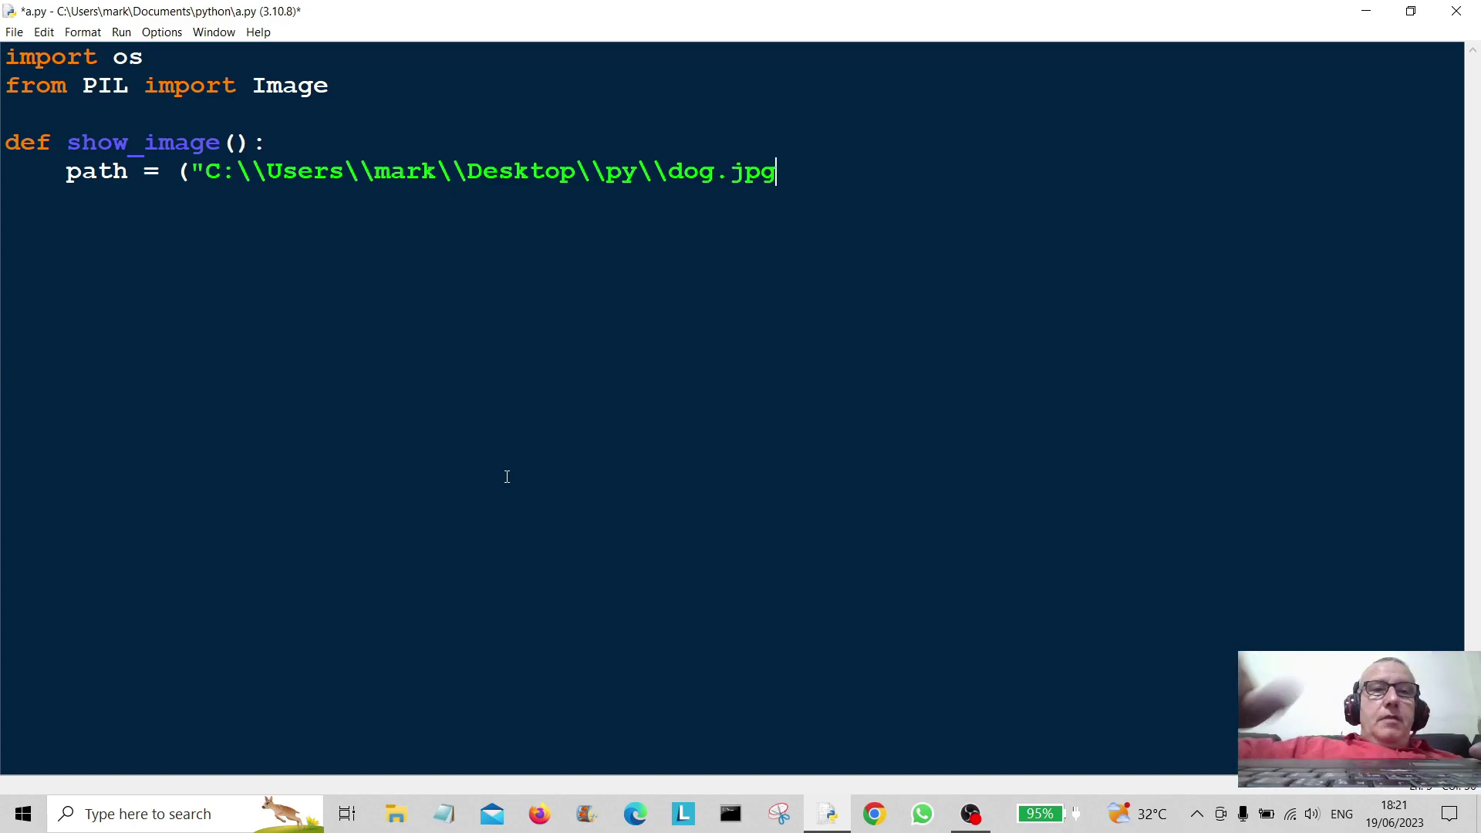
{"action": "type", "text": "\")"}
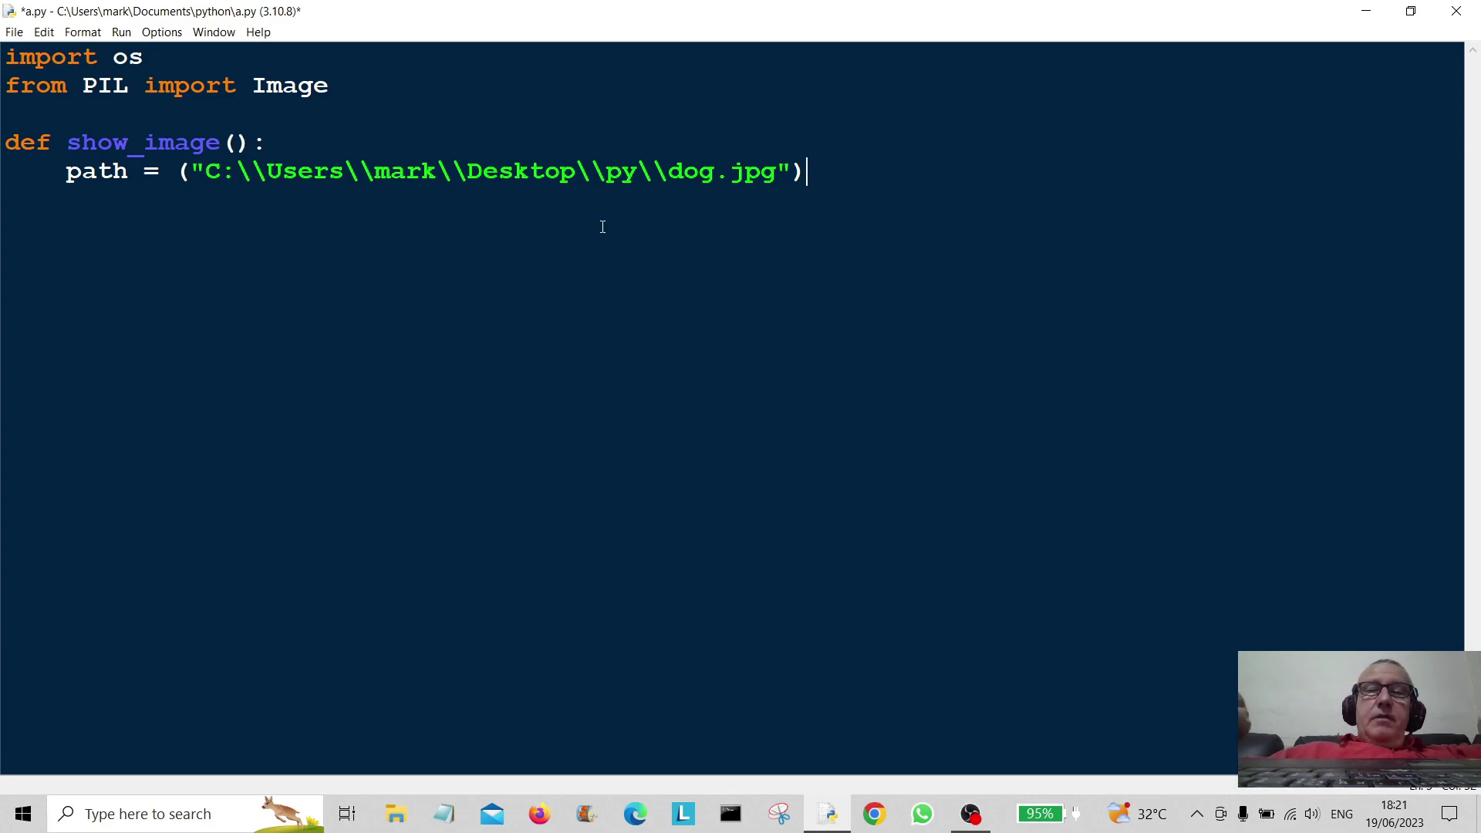
{"action": "key", "text": "Return"}
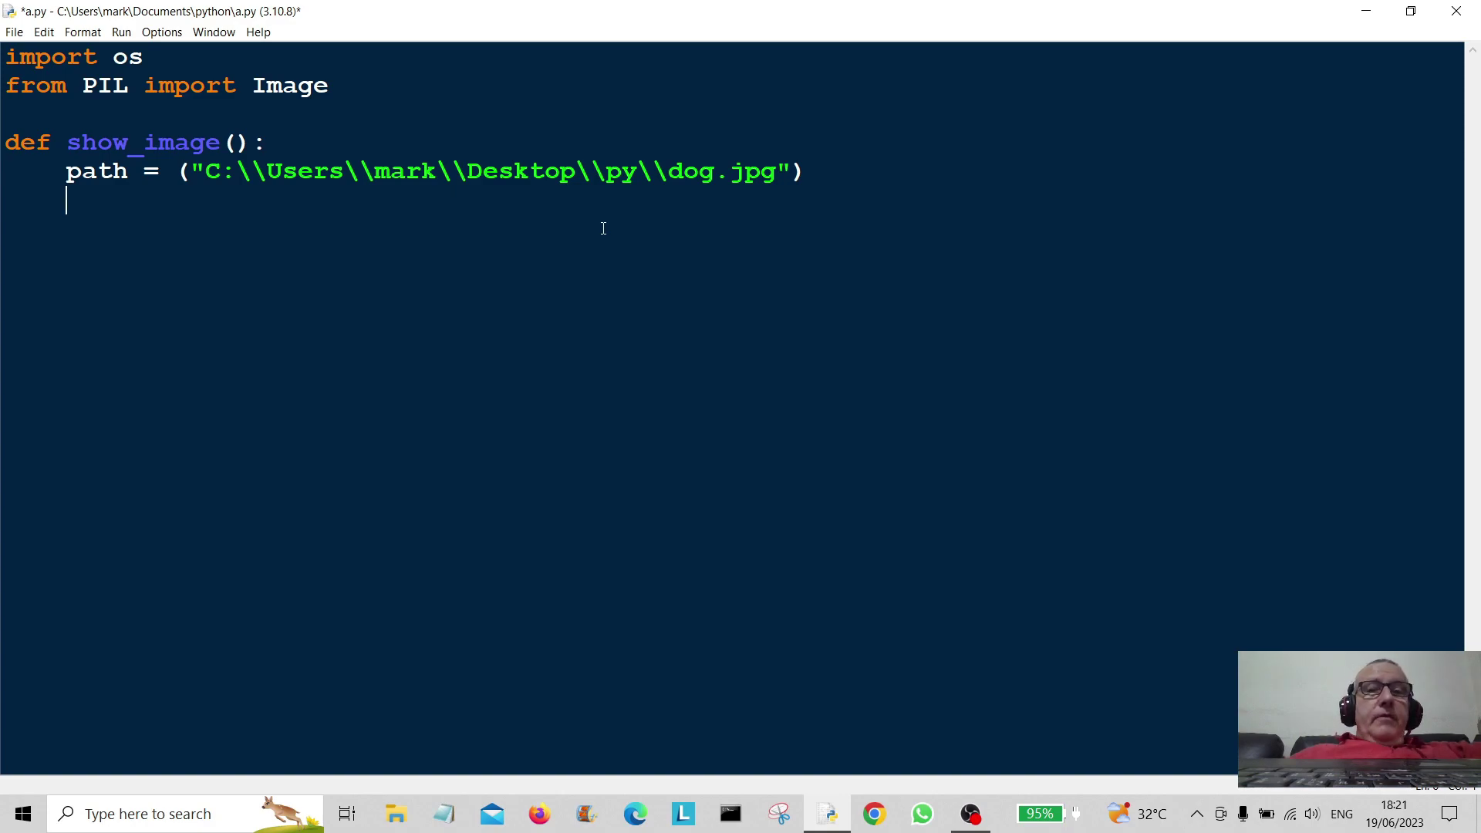
{"action": "type", "text": "os"}
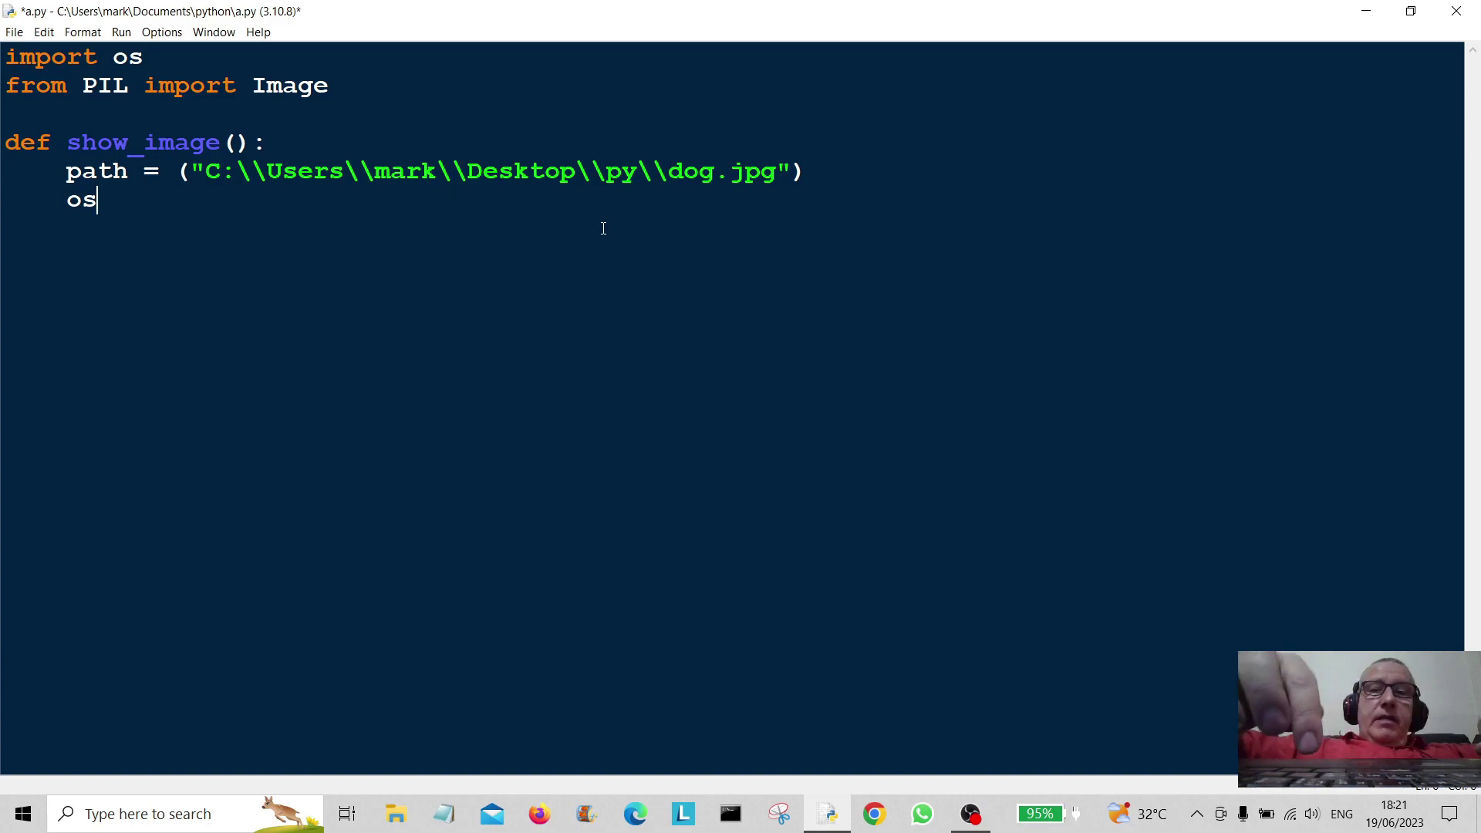
{"action": "type", "text": ".sy"}
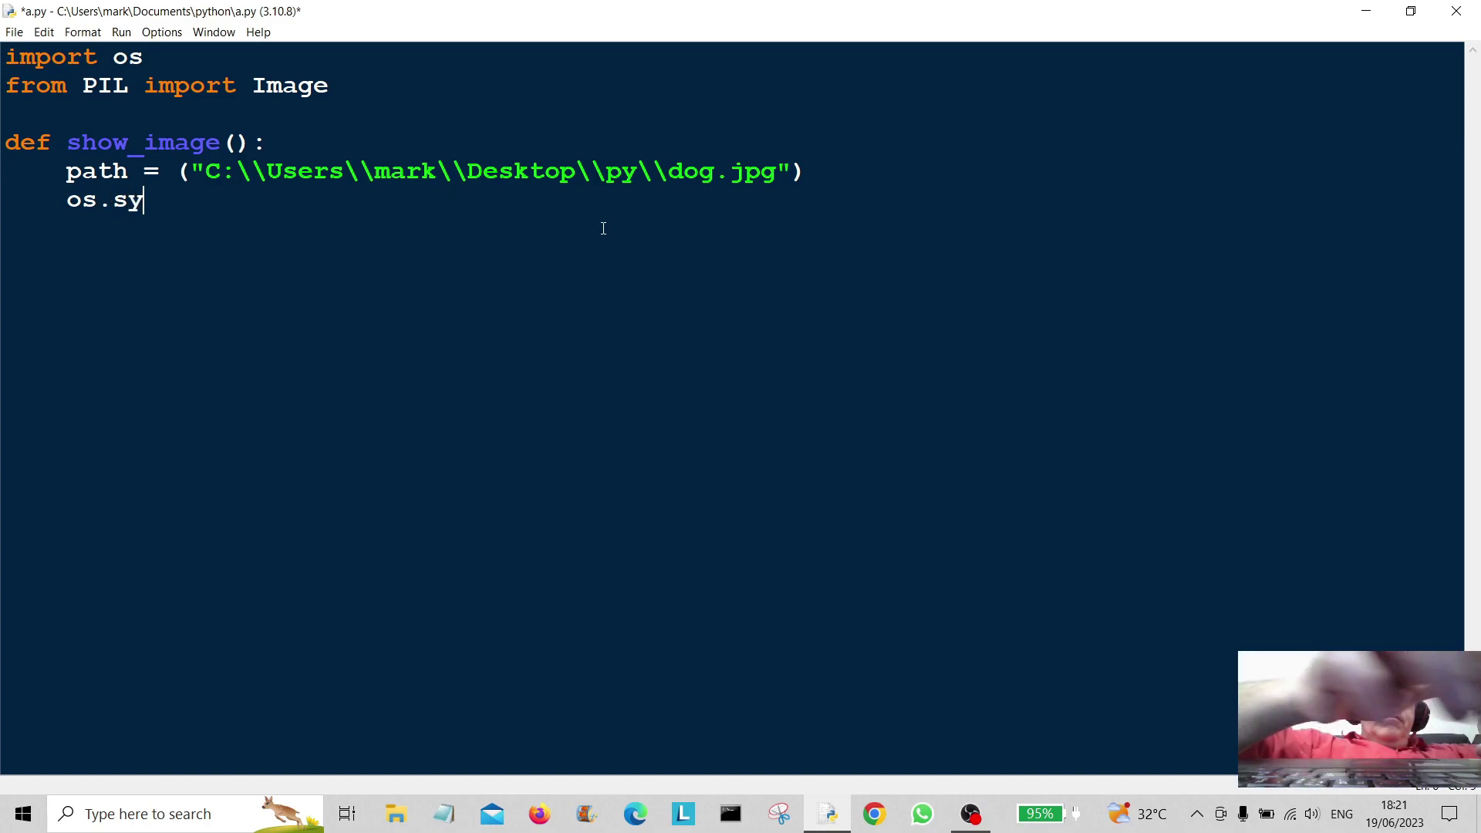
{"action": "type", "text": "stem"}
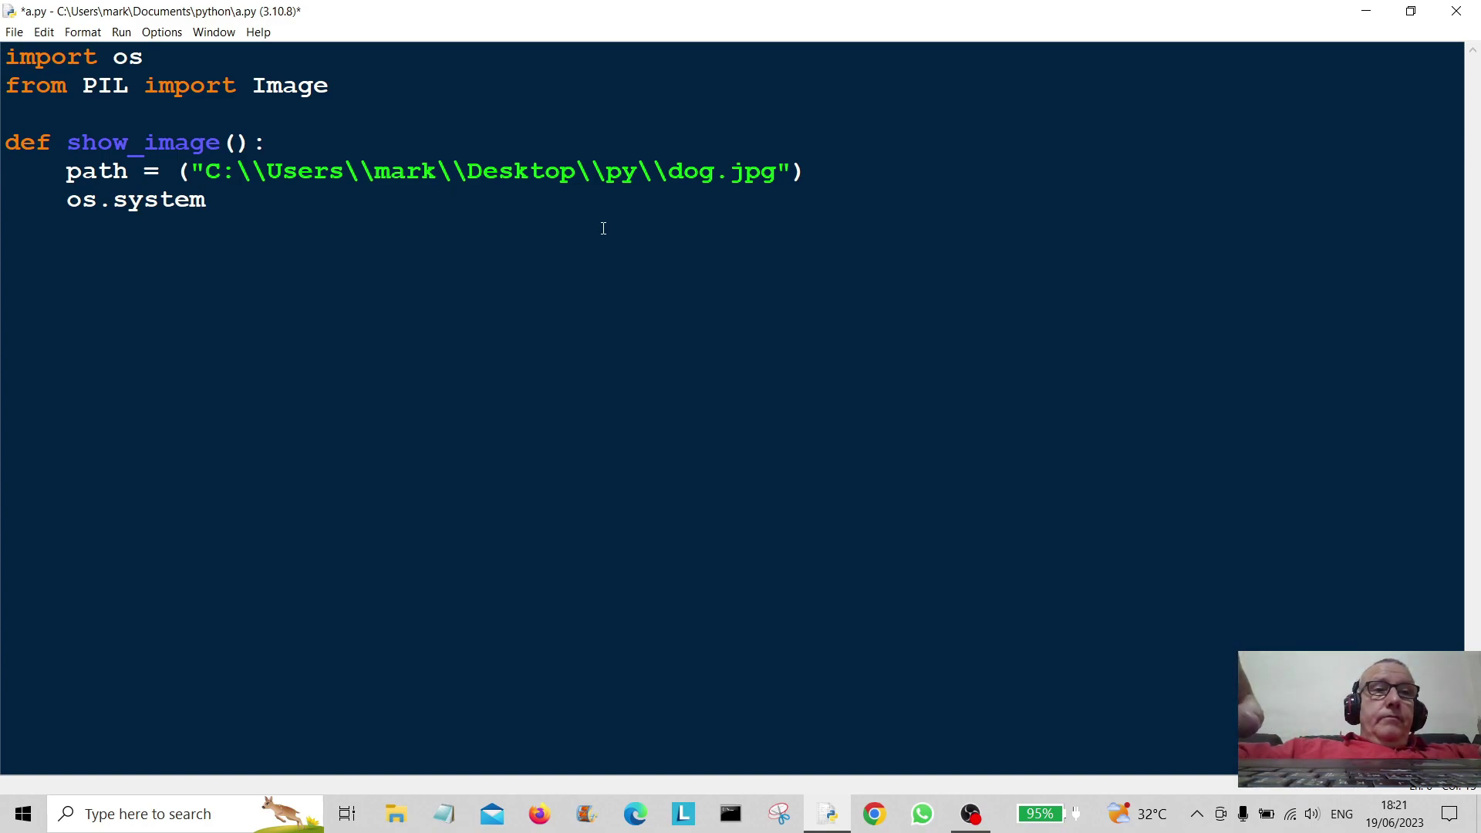
{"action": "type", "text": "("}
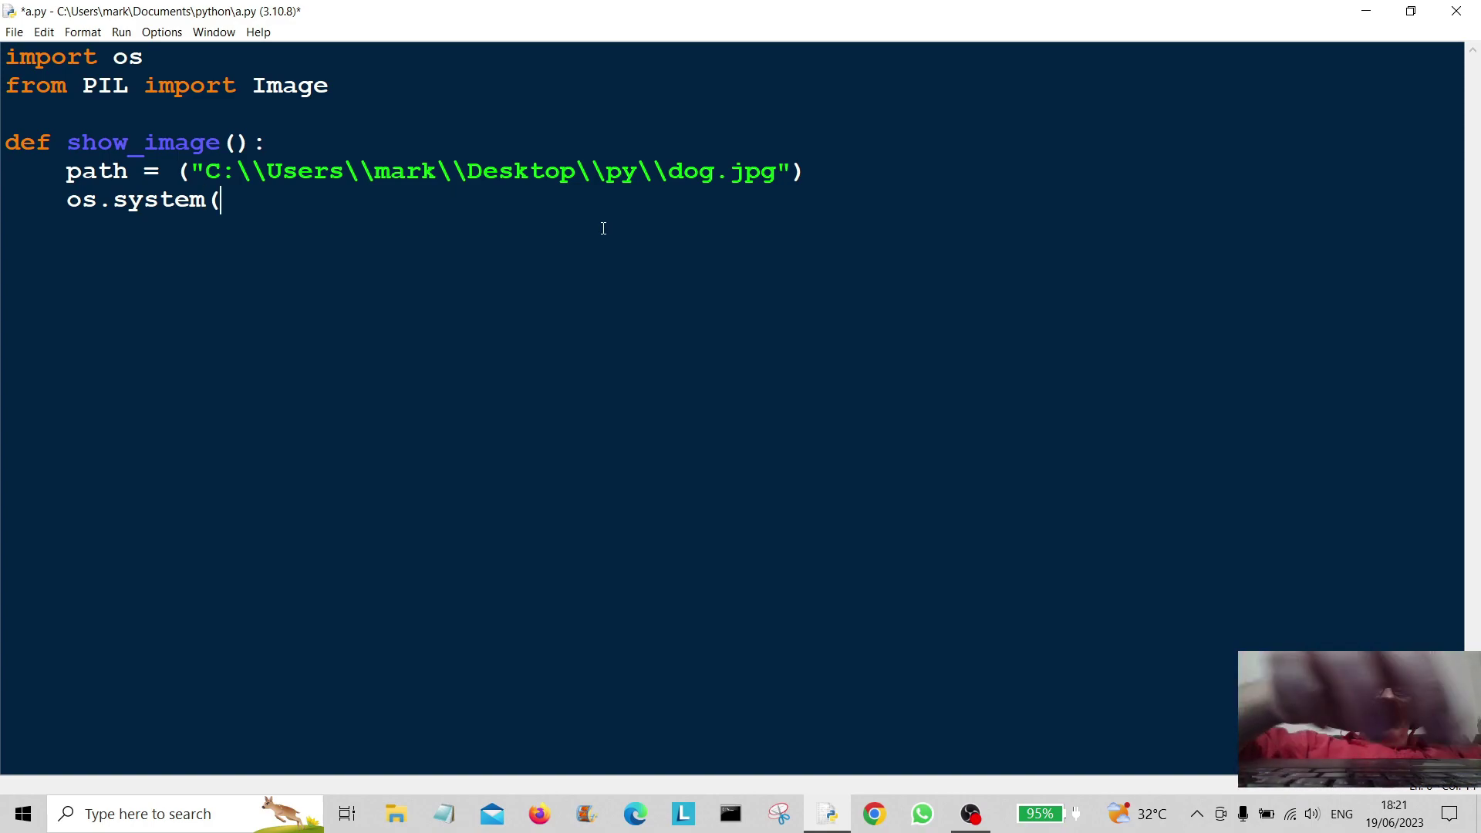
{"action": "type", "text": "f\""}
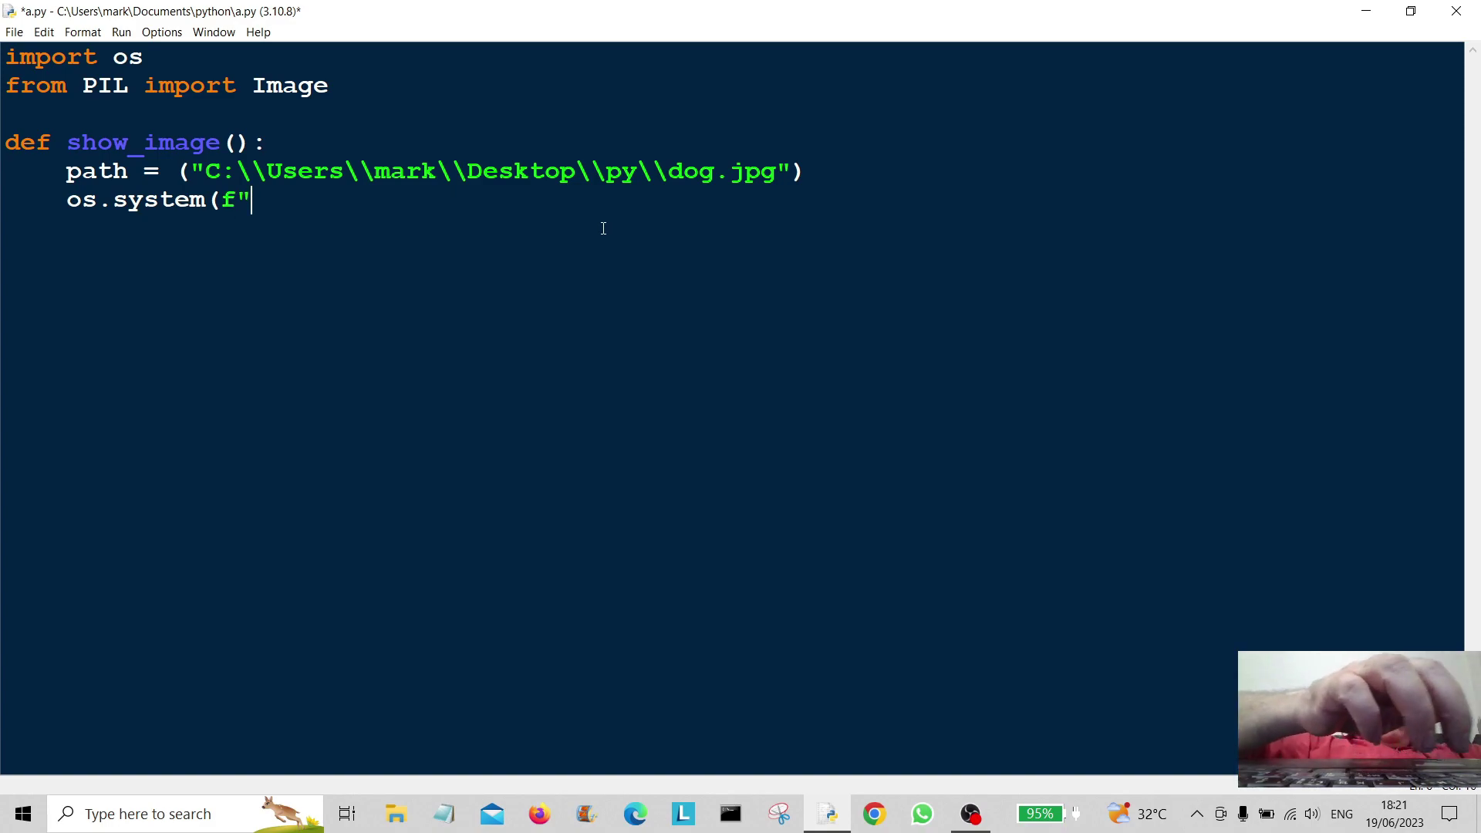
{"action": "type", "text": "start {"}
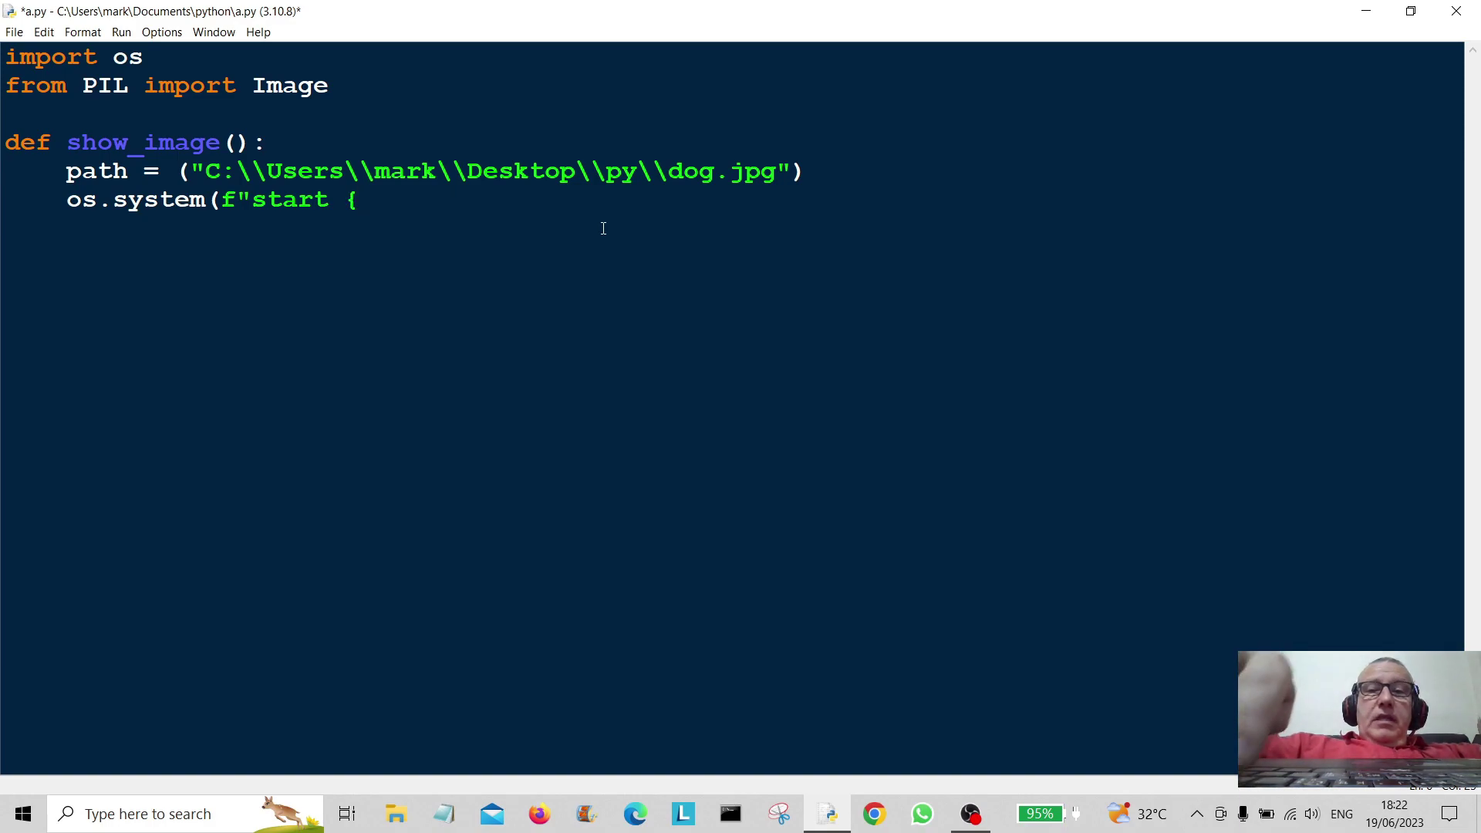
{"action": "type", "text": "path"}
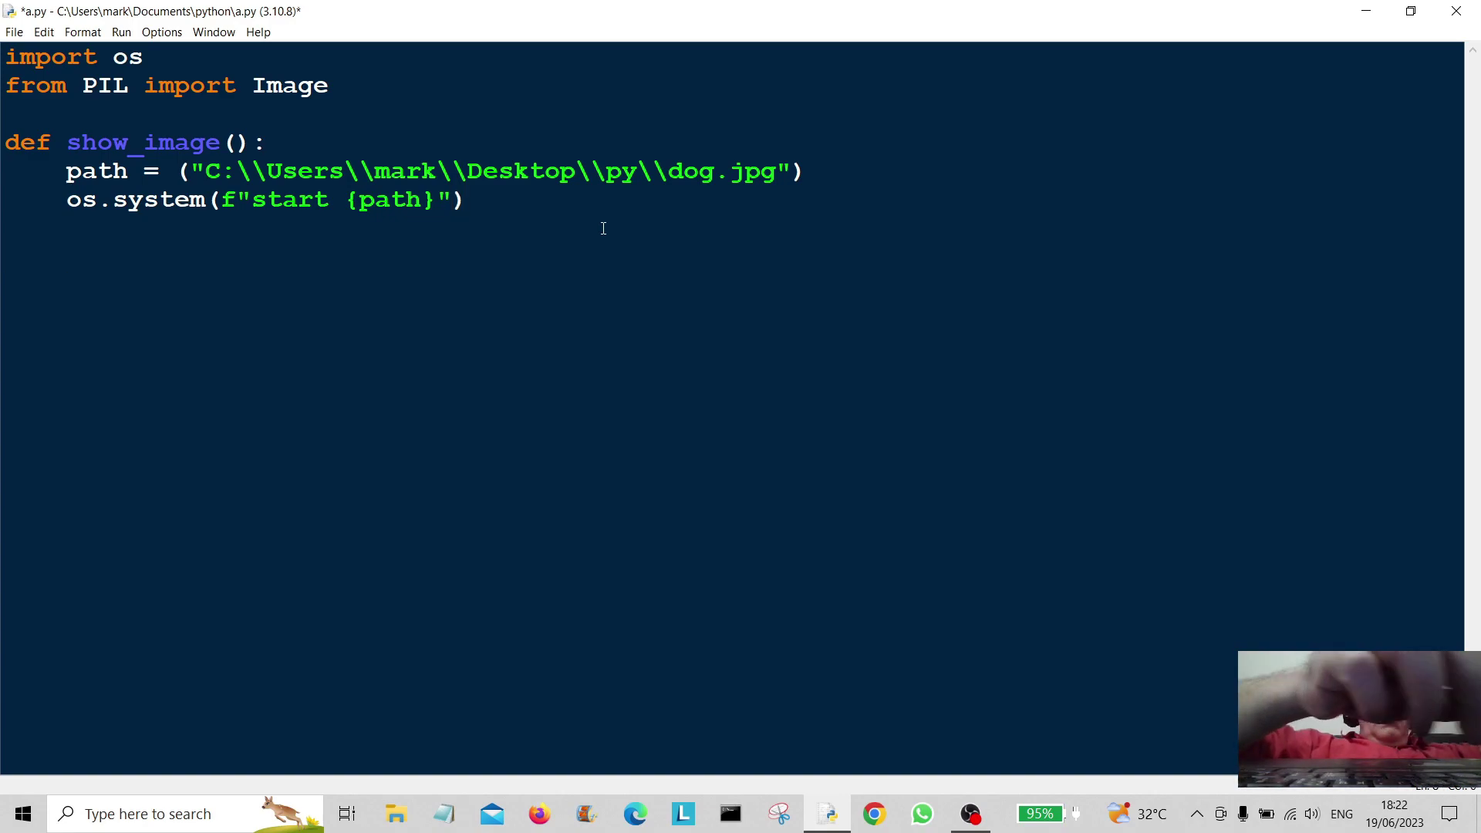
{"action": "type", "text": "show"}
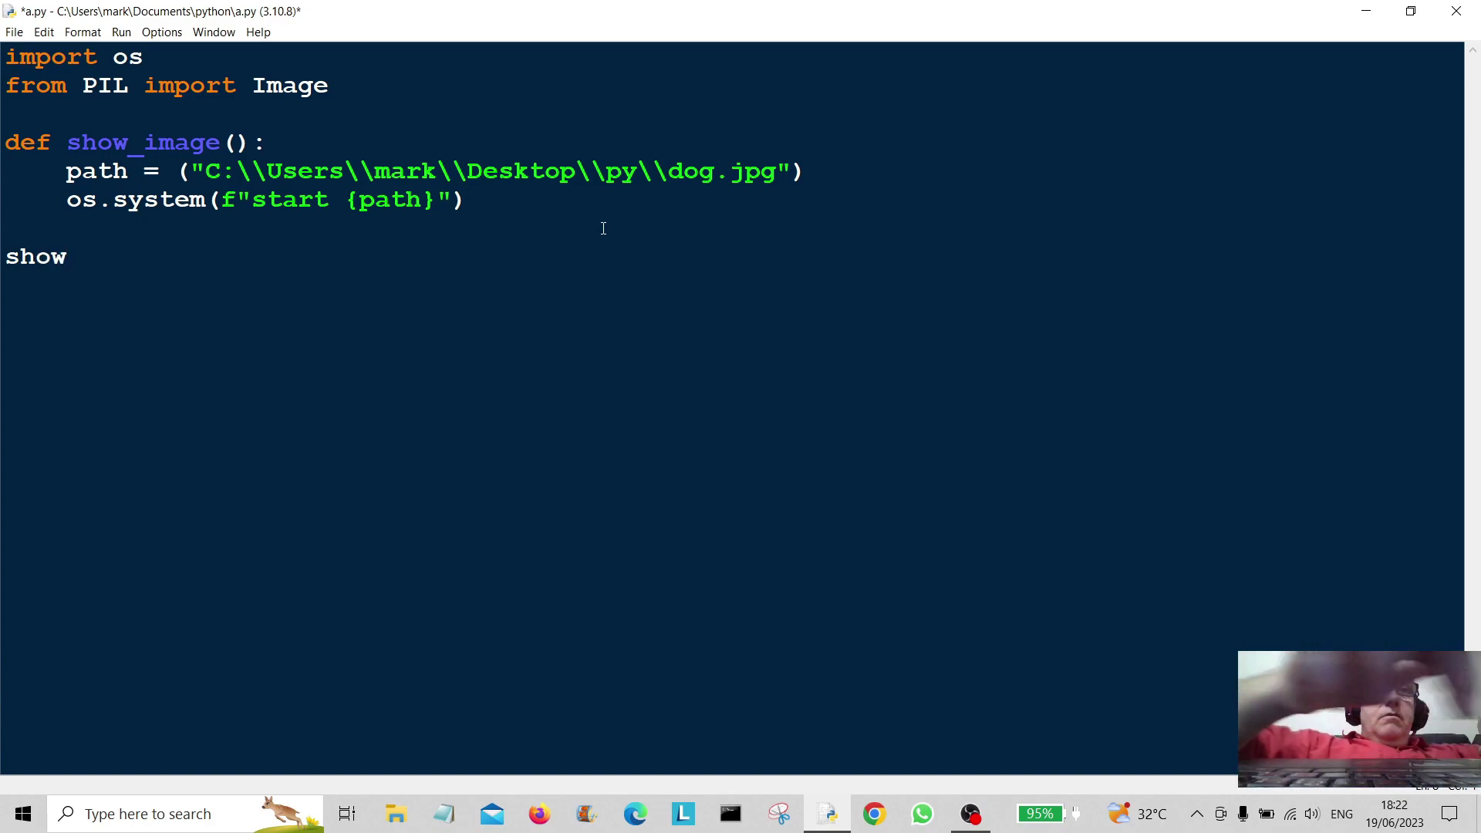
{"action": "type", "text": "_im"}
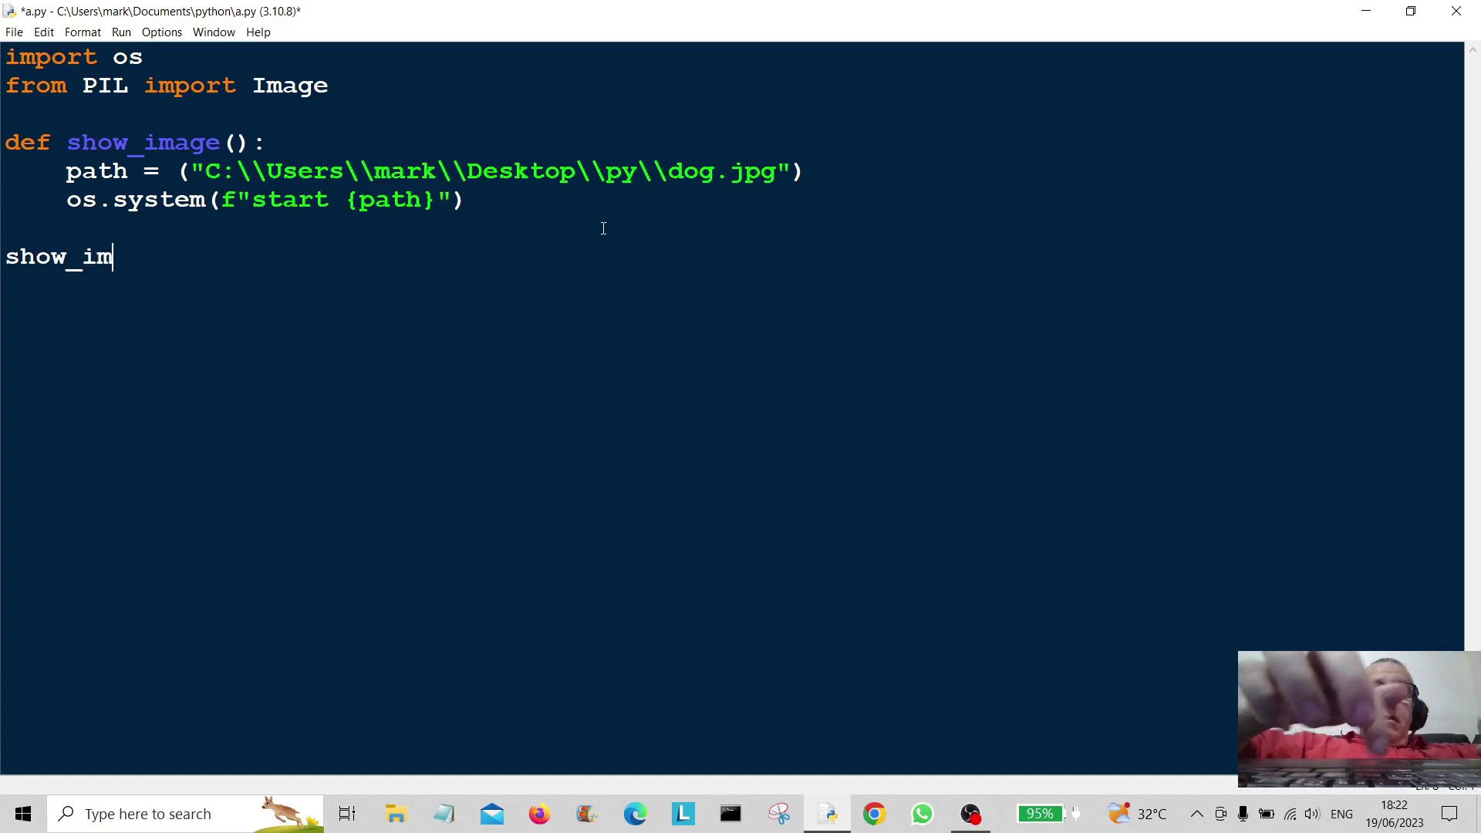
{"action": "type", "text": "age"}
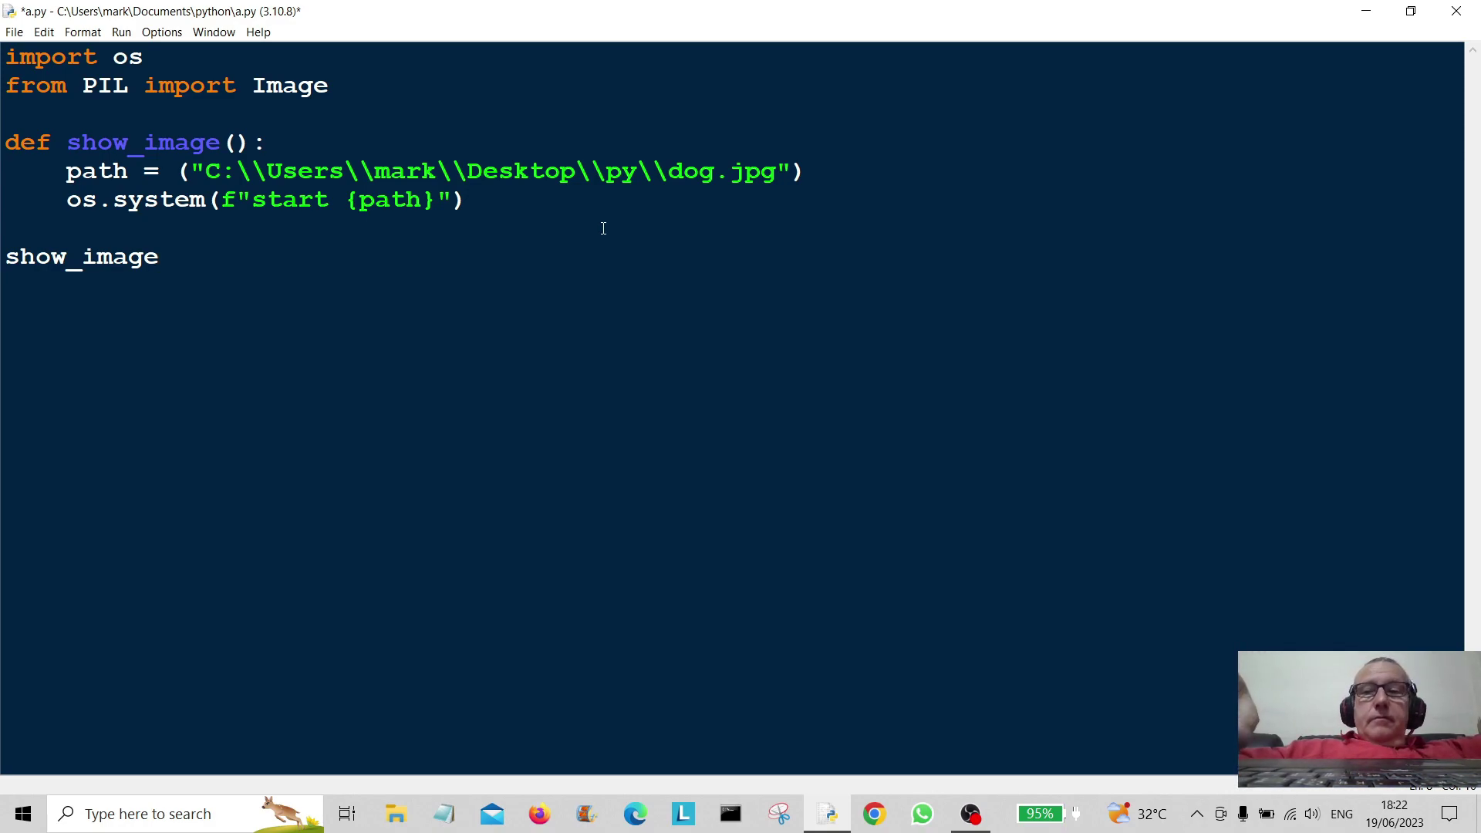
{"action": "type", "text": "()"}
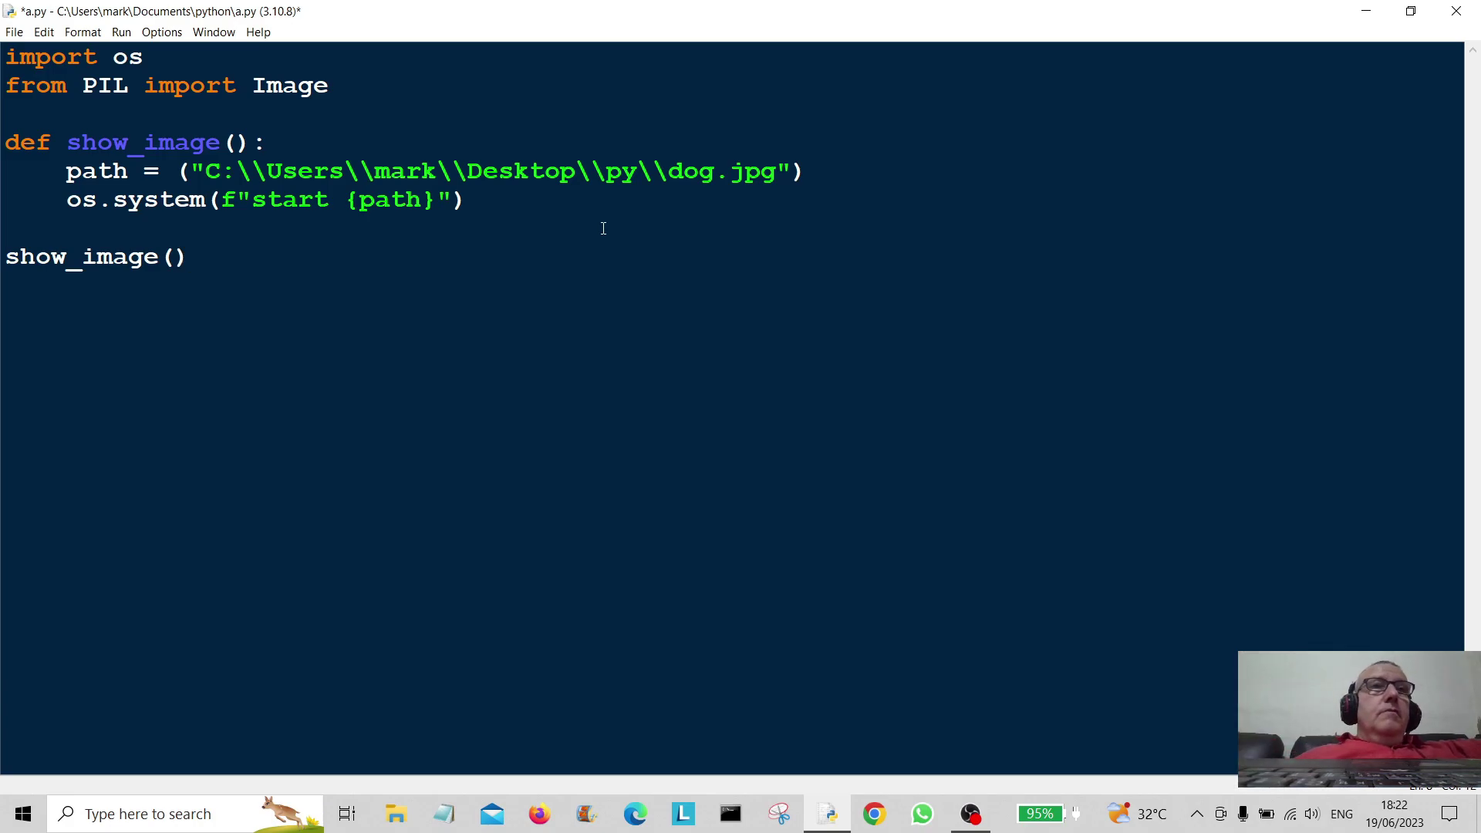
Save and run a.py, view dog.jpg in Photos, then close Photos and the shell.
{"action": "left_click", "coordinate": [14, 31]}
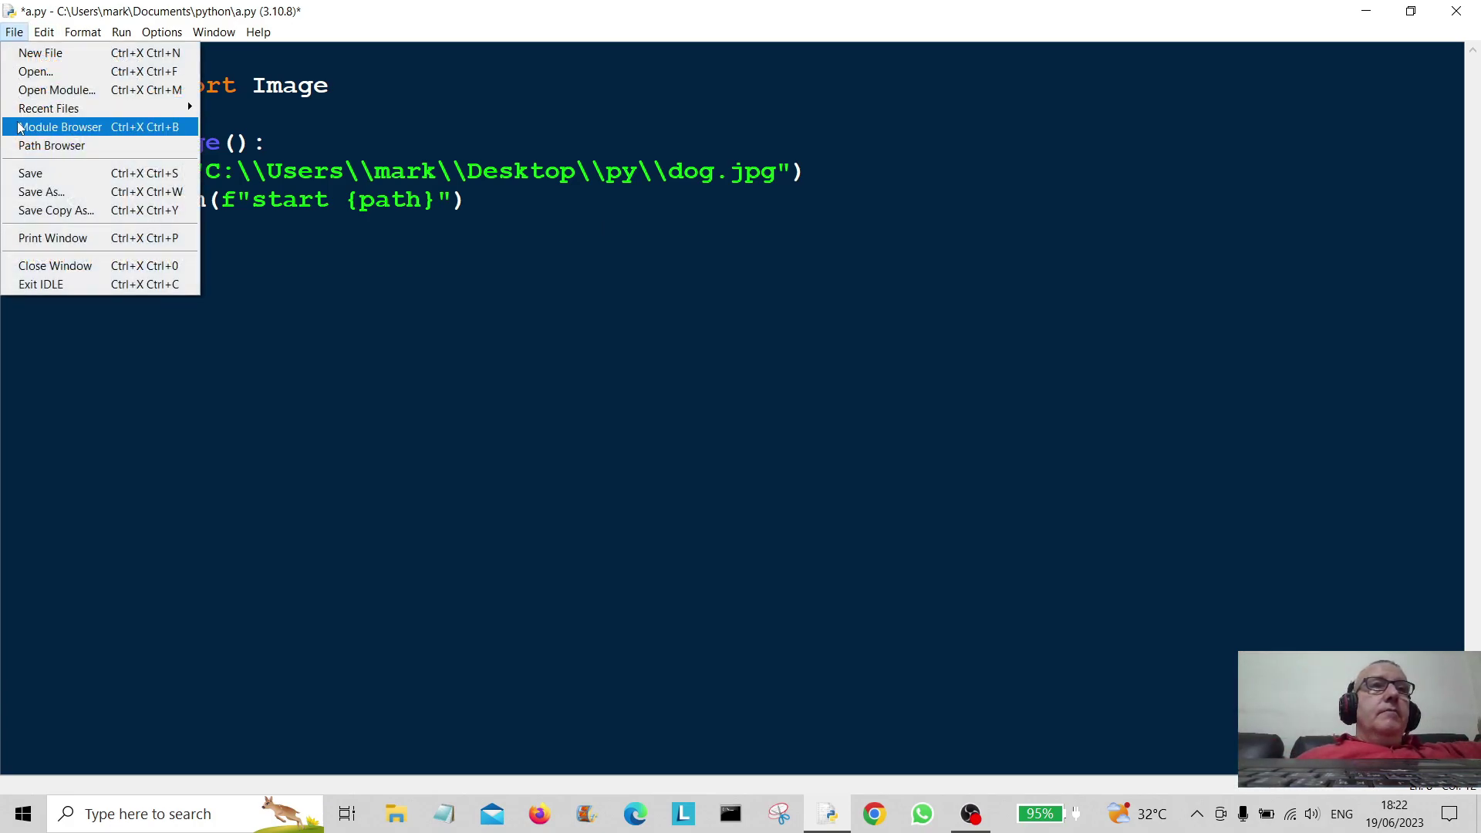
{"action": "left_click", "coordinate": [23, 173]}
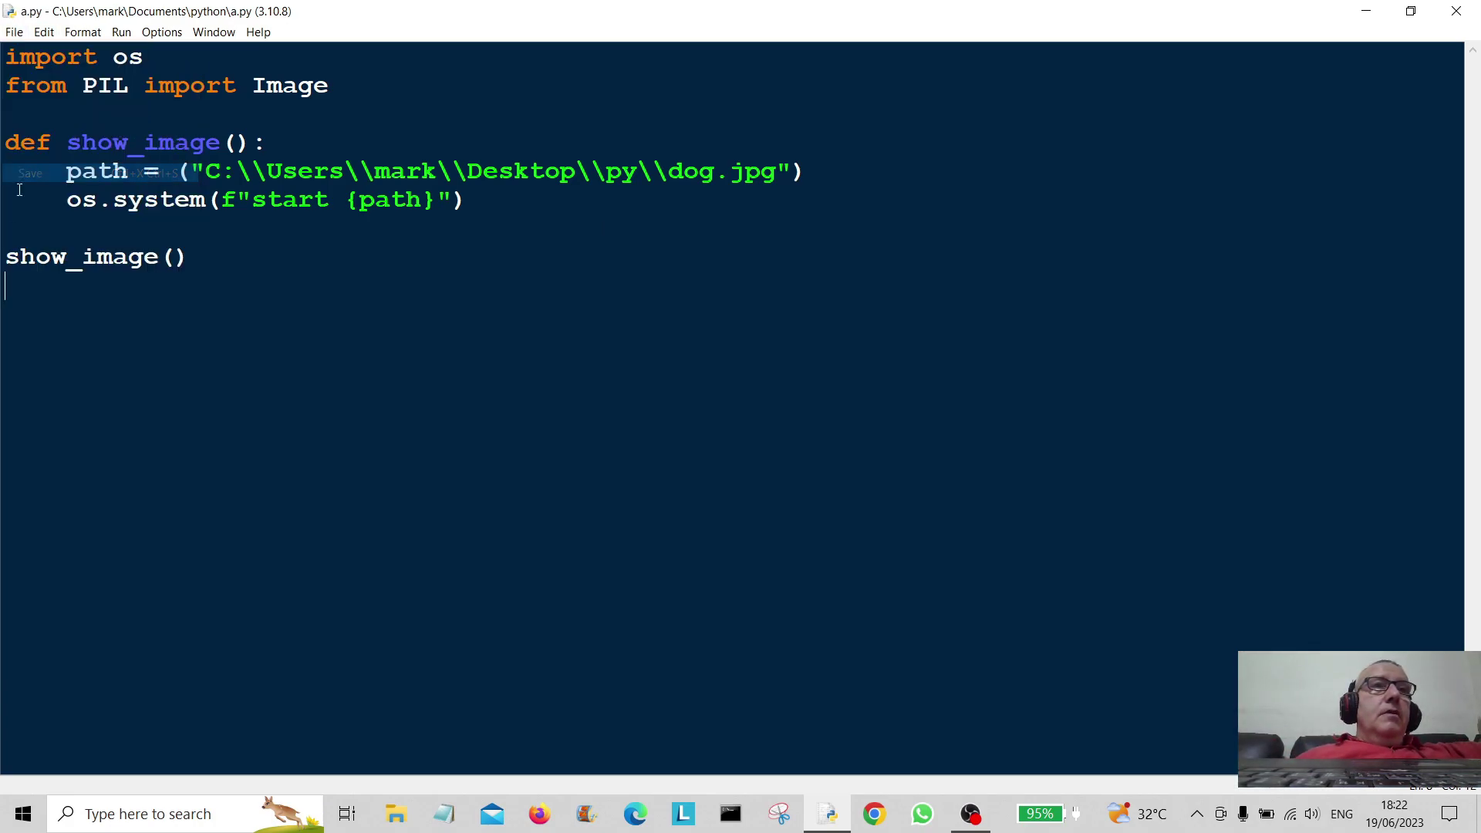
{"action": "left_click", "coordinate": [121, 31]}
{"action": "left_click", "coordinate": [128, 55]}
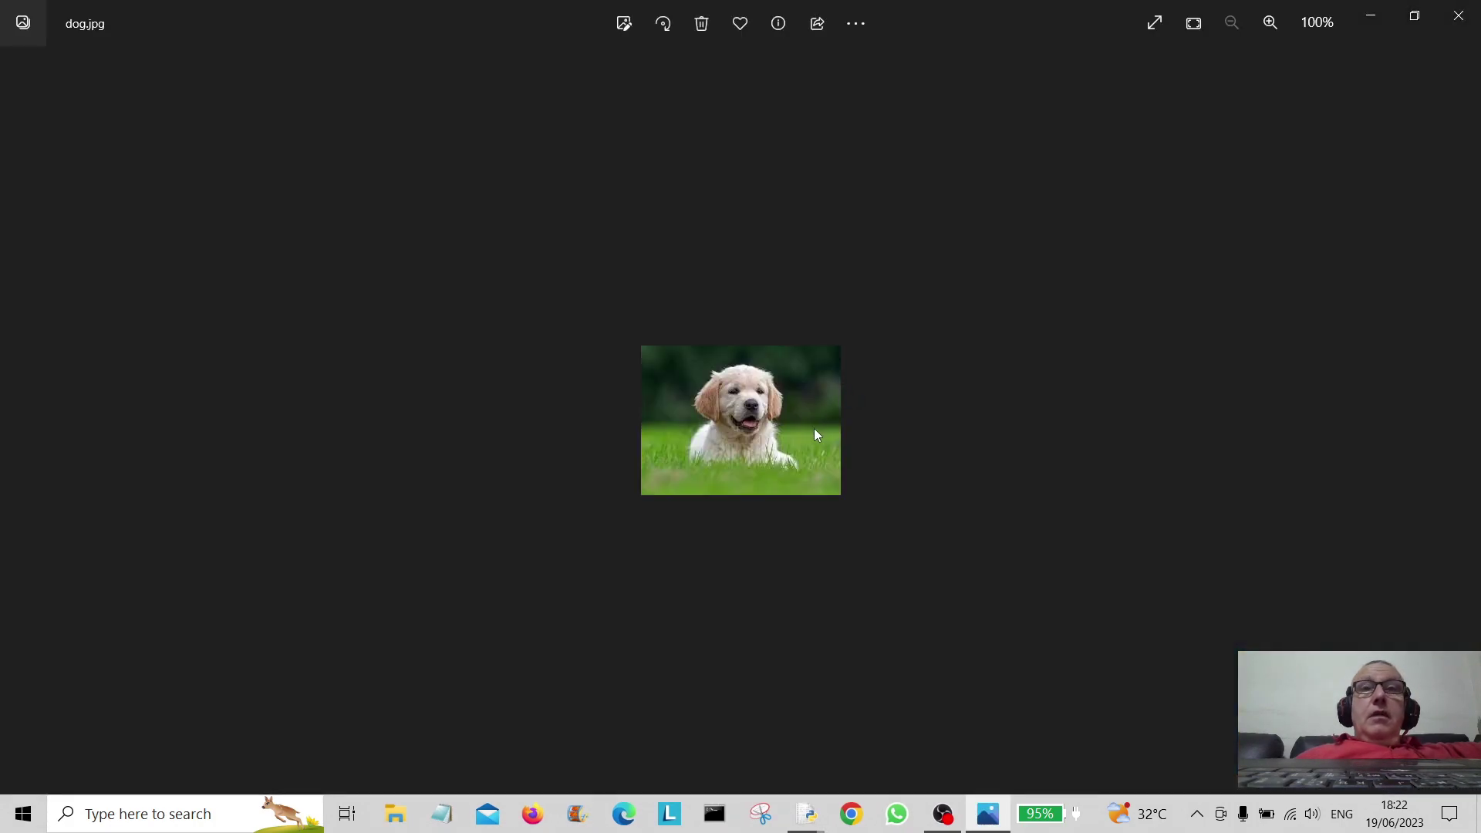
{"action": "scroll", "coordinate": [814, 441], "scroll_direction": "up", "scroll_amount": 5}
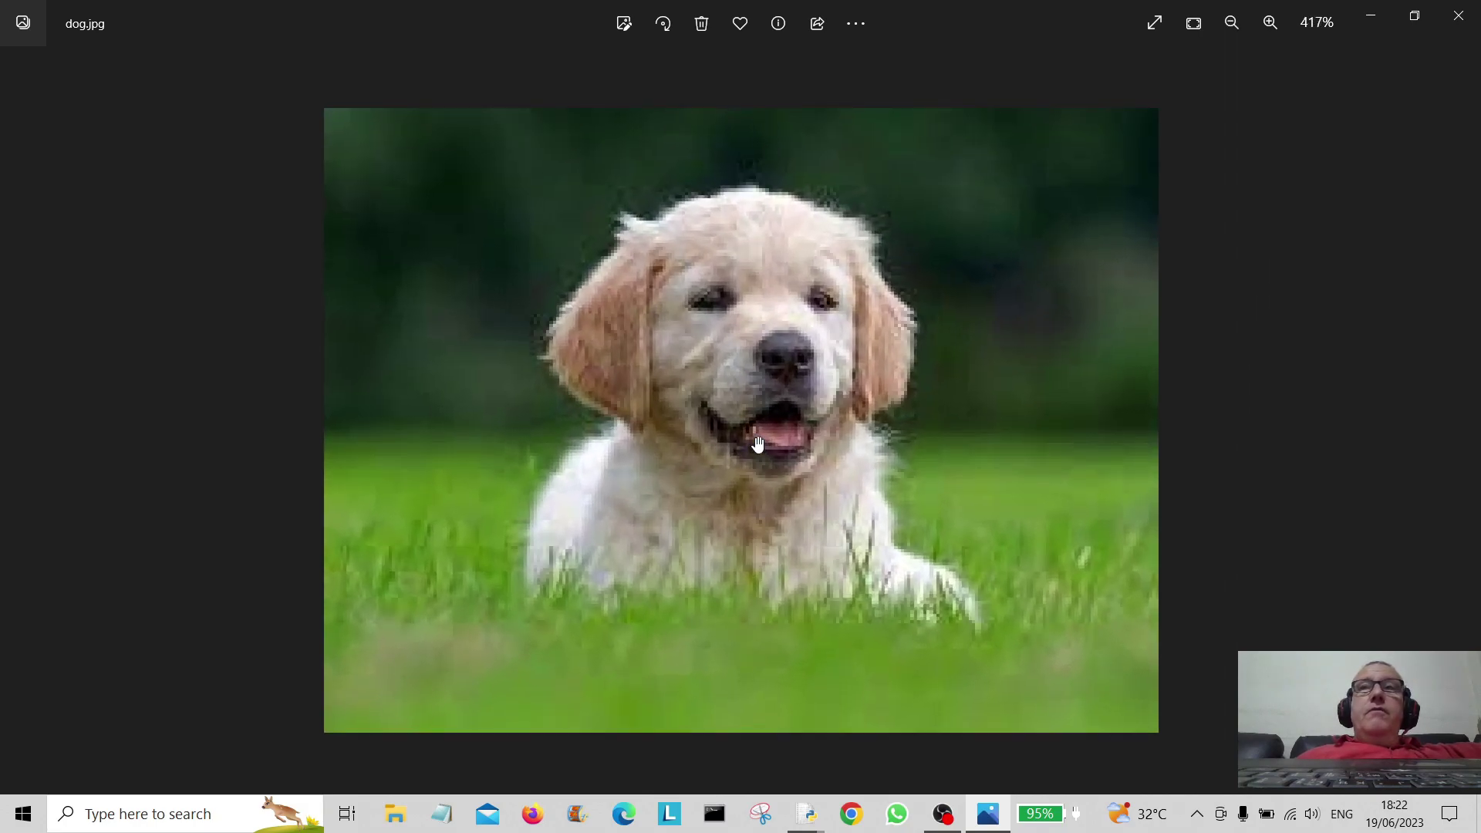
{"action": "left_click", "coordinate": [1441, 24]}
{"action": "left_click", "coordinate": [1015, 193]}
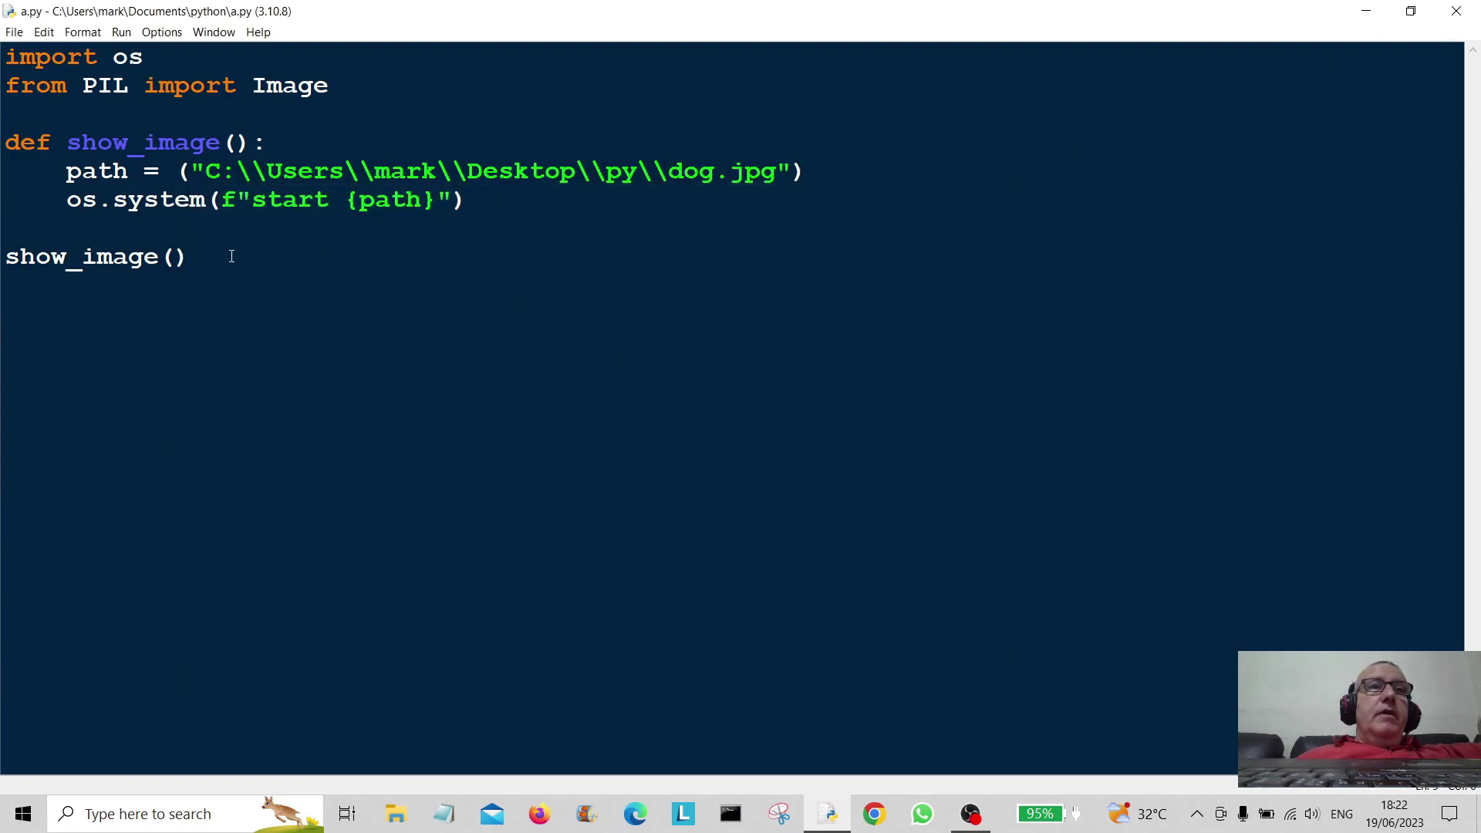
Add blank lines after show_image and define show_image2() with an indented body.
{"action": "key", "text": "Return"}
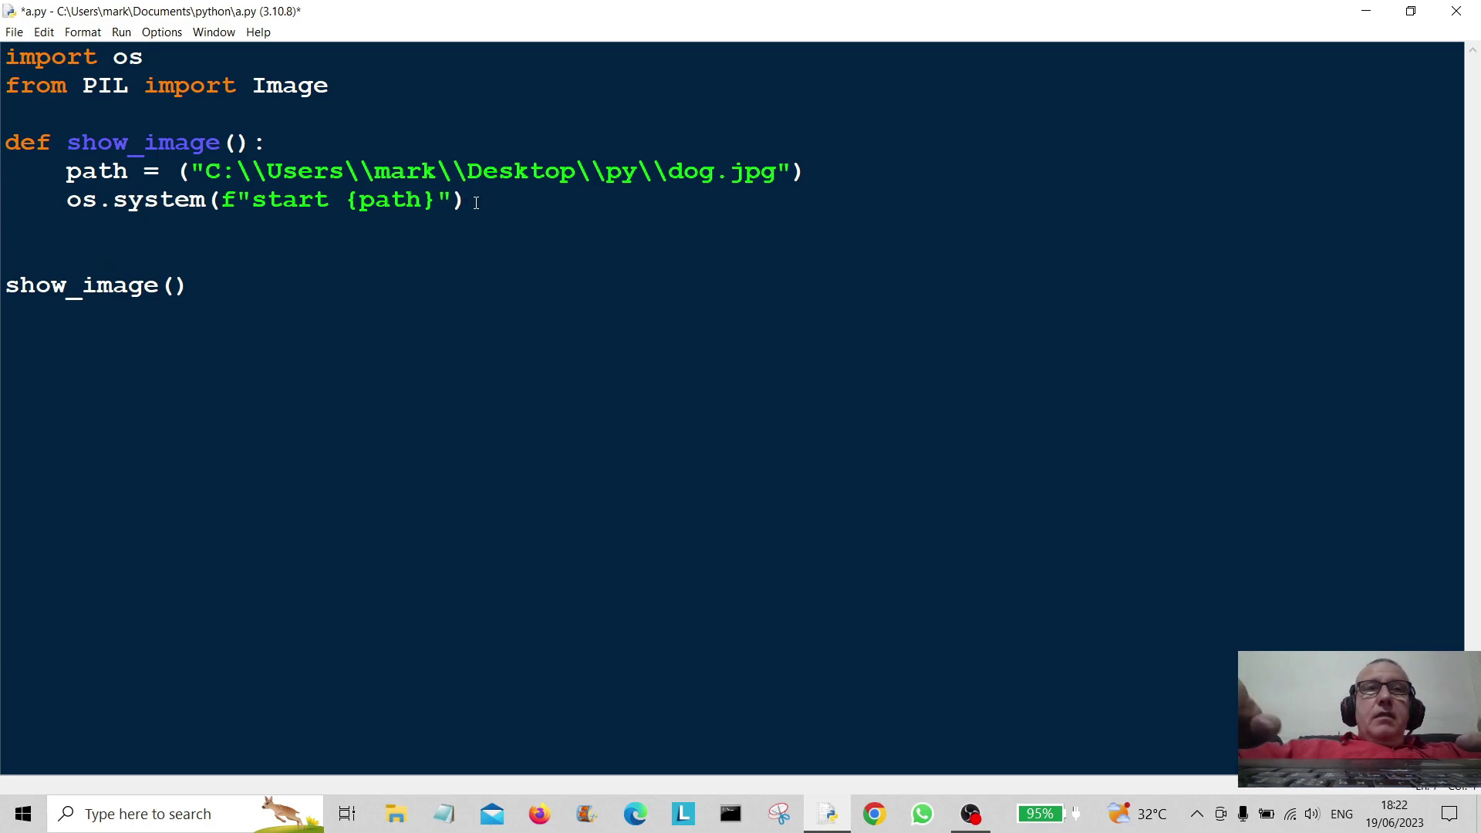
{"action": "key", "text": "Return"}
{"action": "key", "text": "BackSpace"}
{"action": "type", "text": "de"}
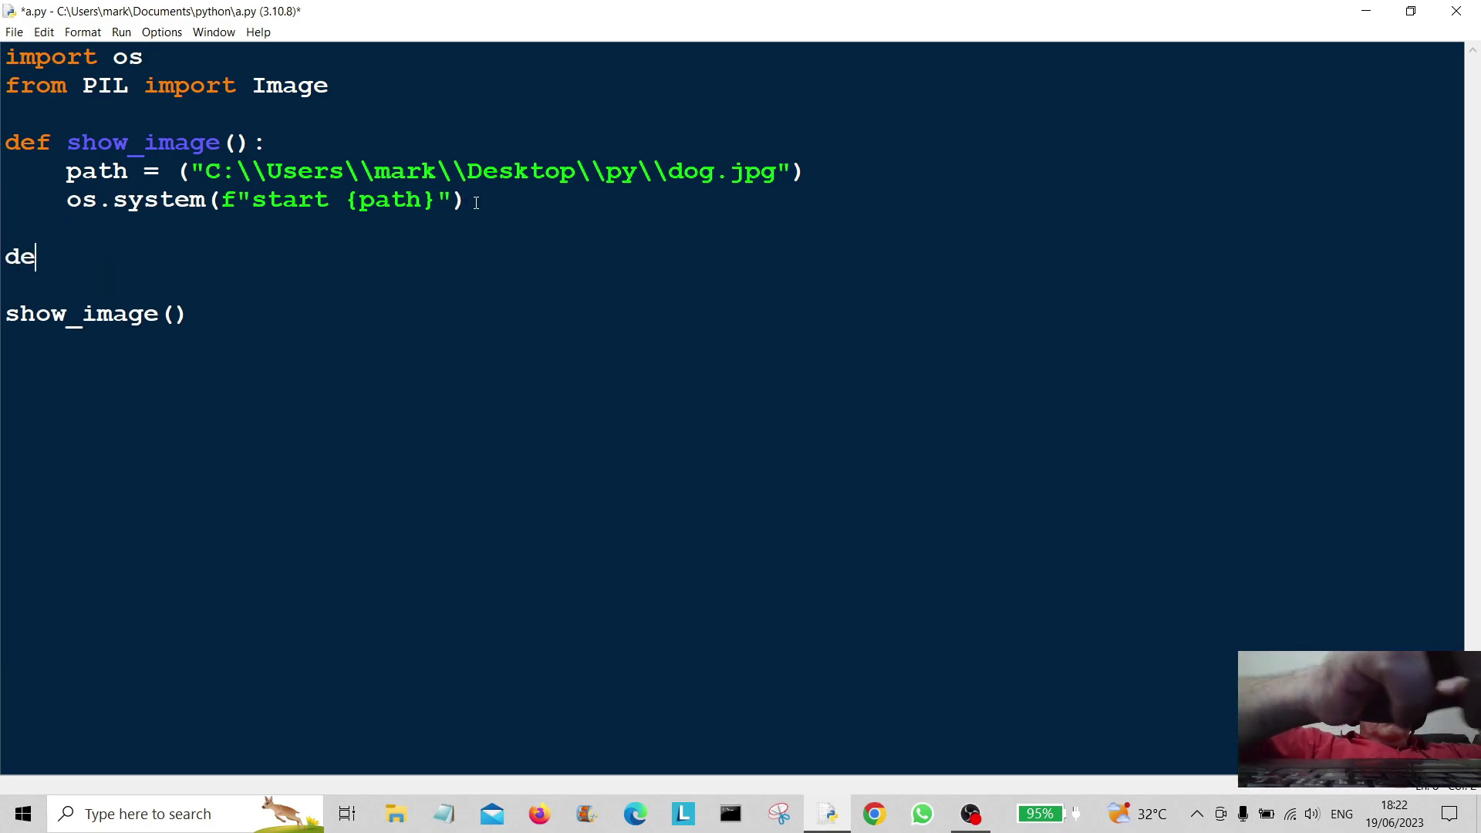
{"action": "type", "text": "f"}
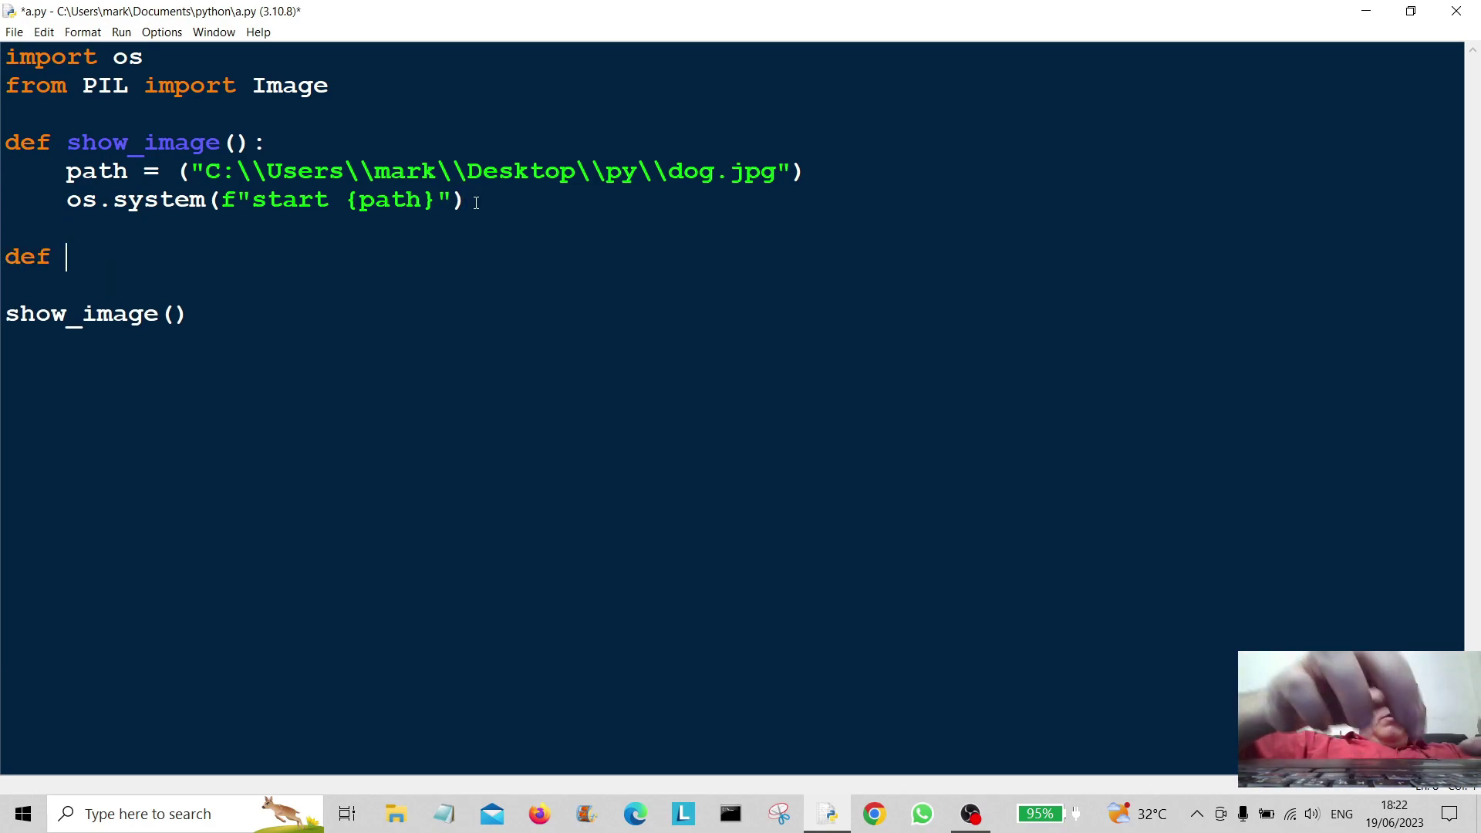
{"action": "type", "text": " show"}
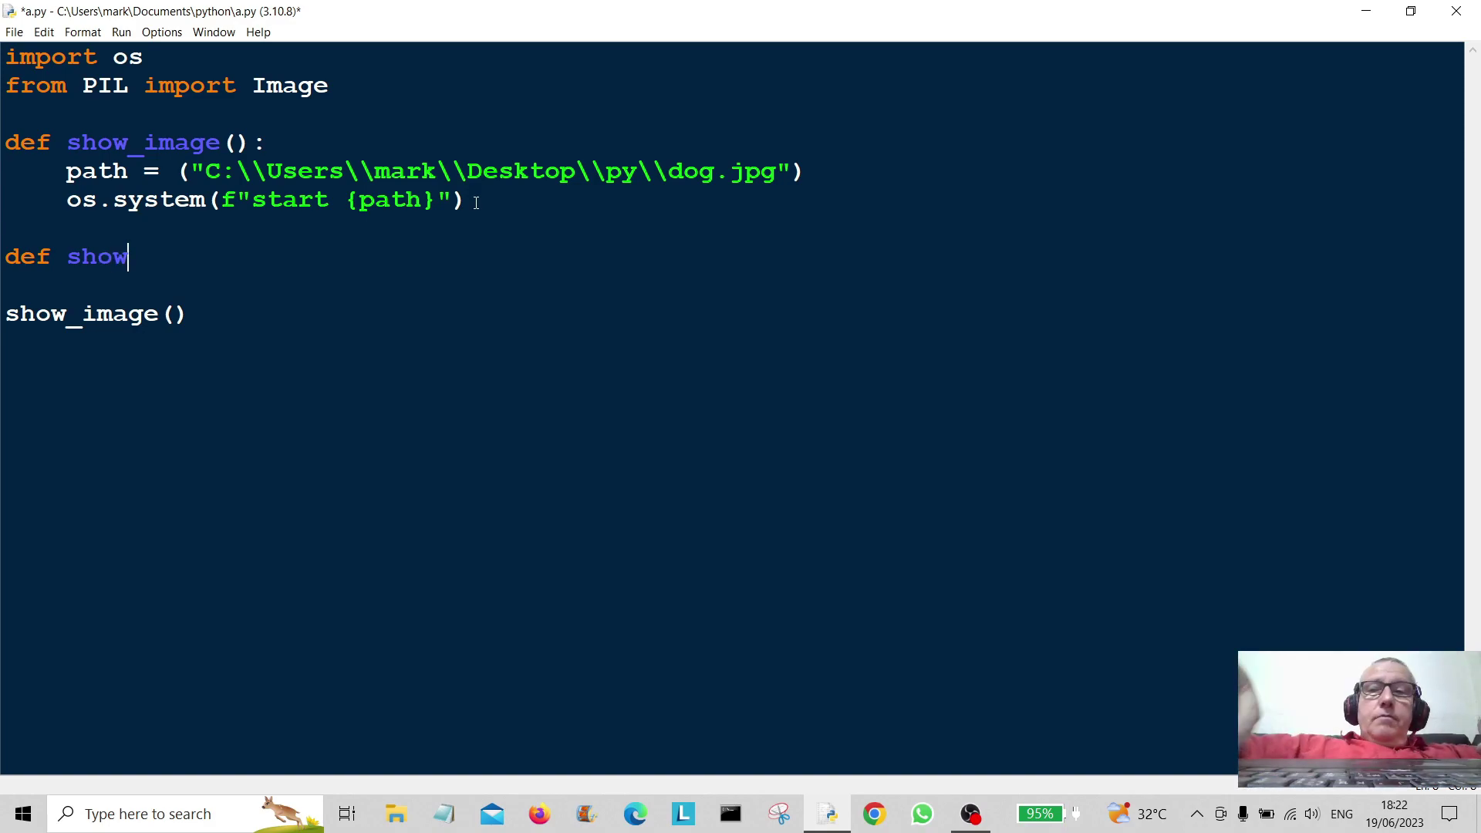
{"action": "type", "text": "_image"}
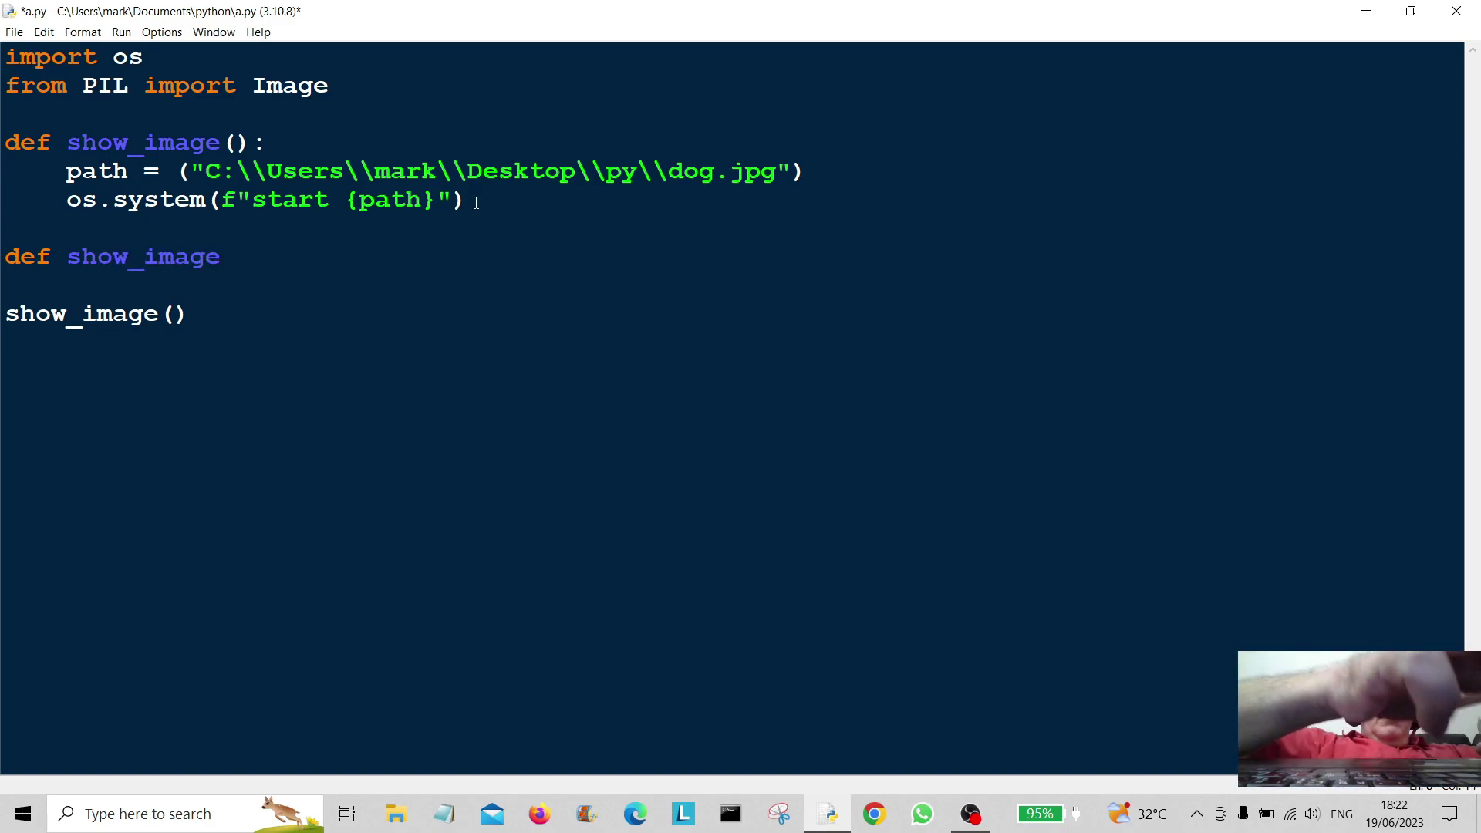
{"action": "type", "text": "2"}
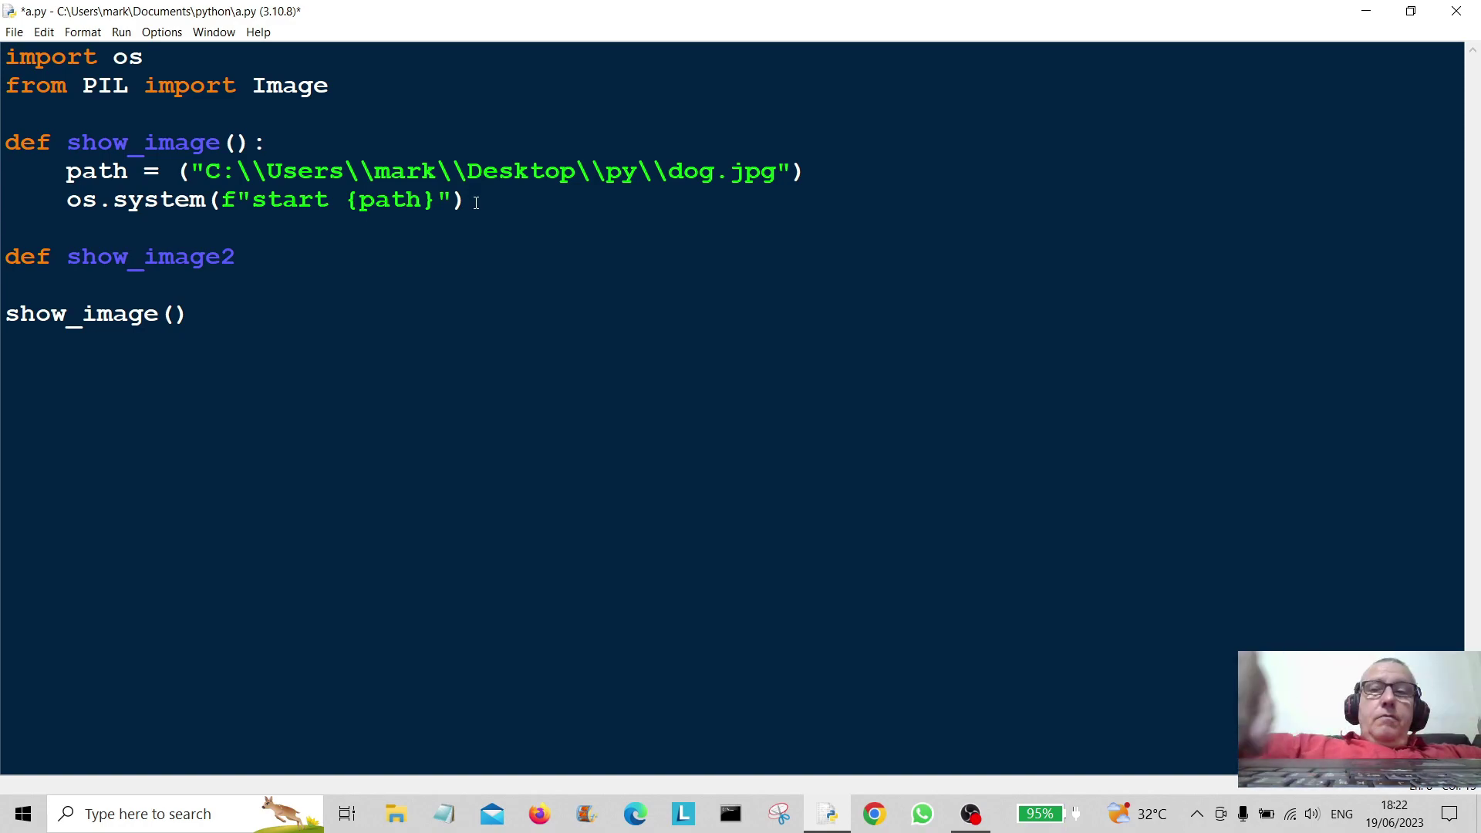
{"action": "type", "text": "():"}
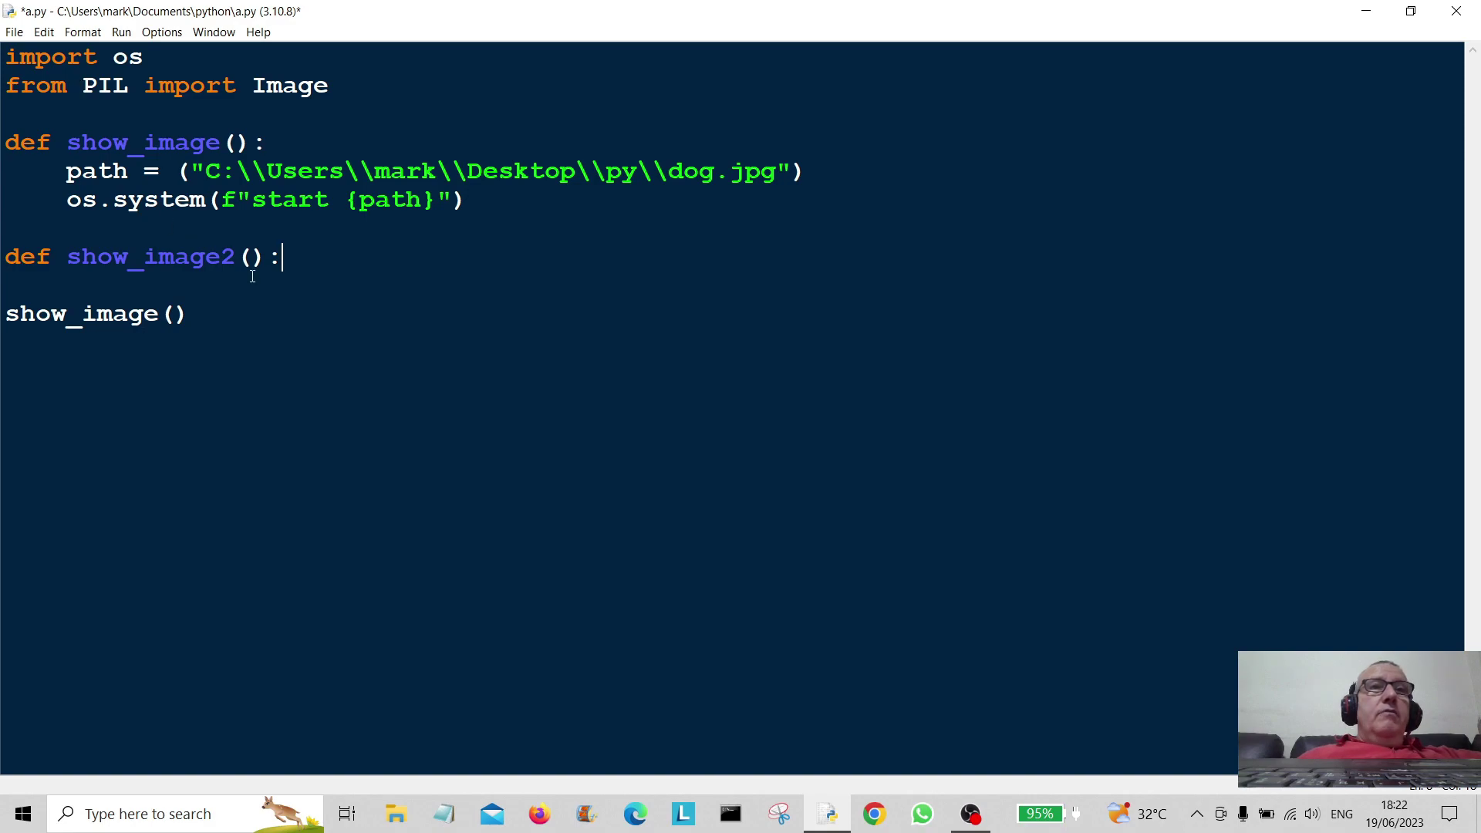
{"action": "key", "text": "Return"}
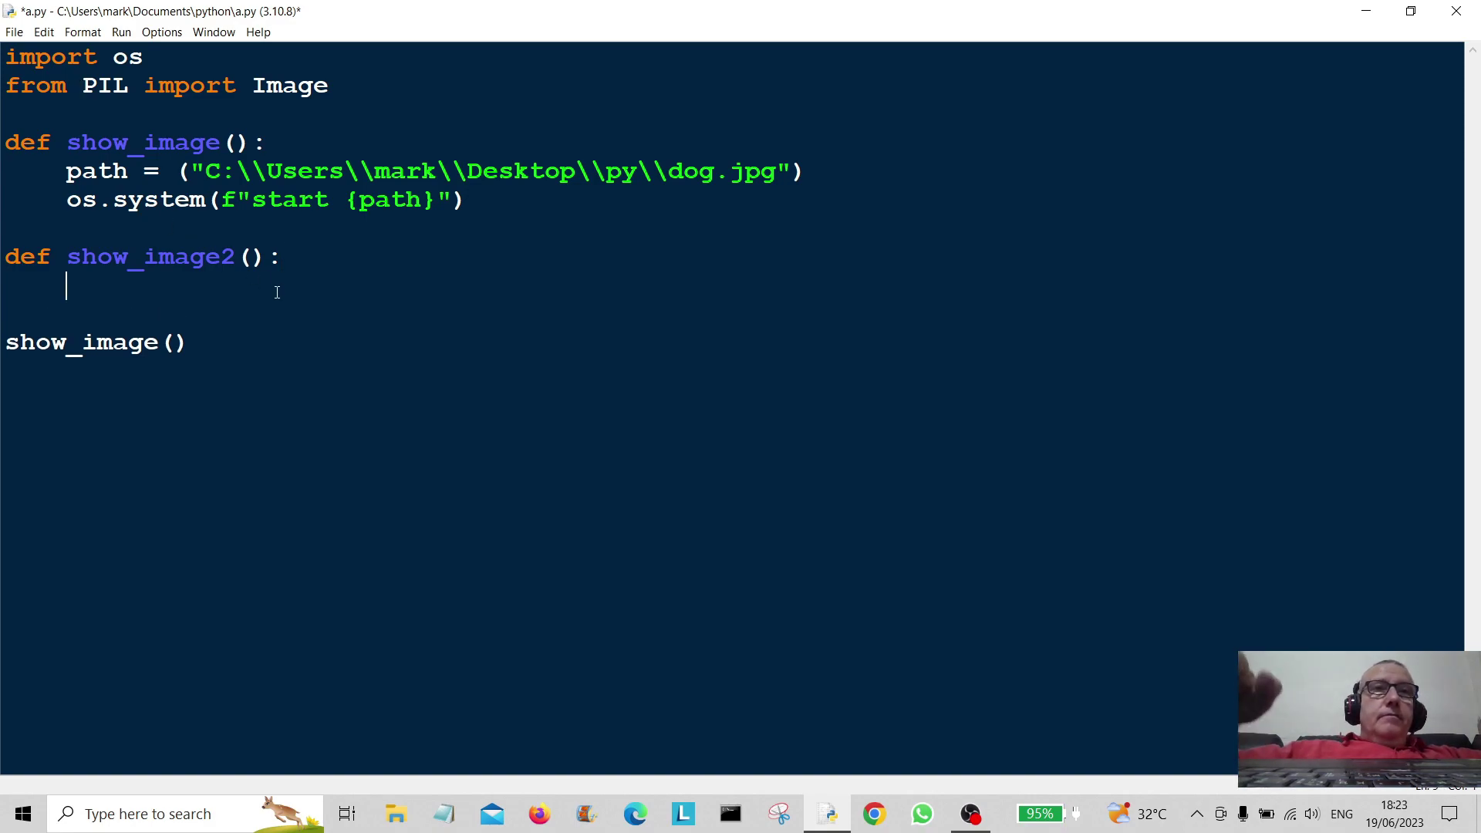
{"action": "type", "text": "pa"}
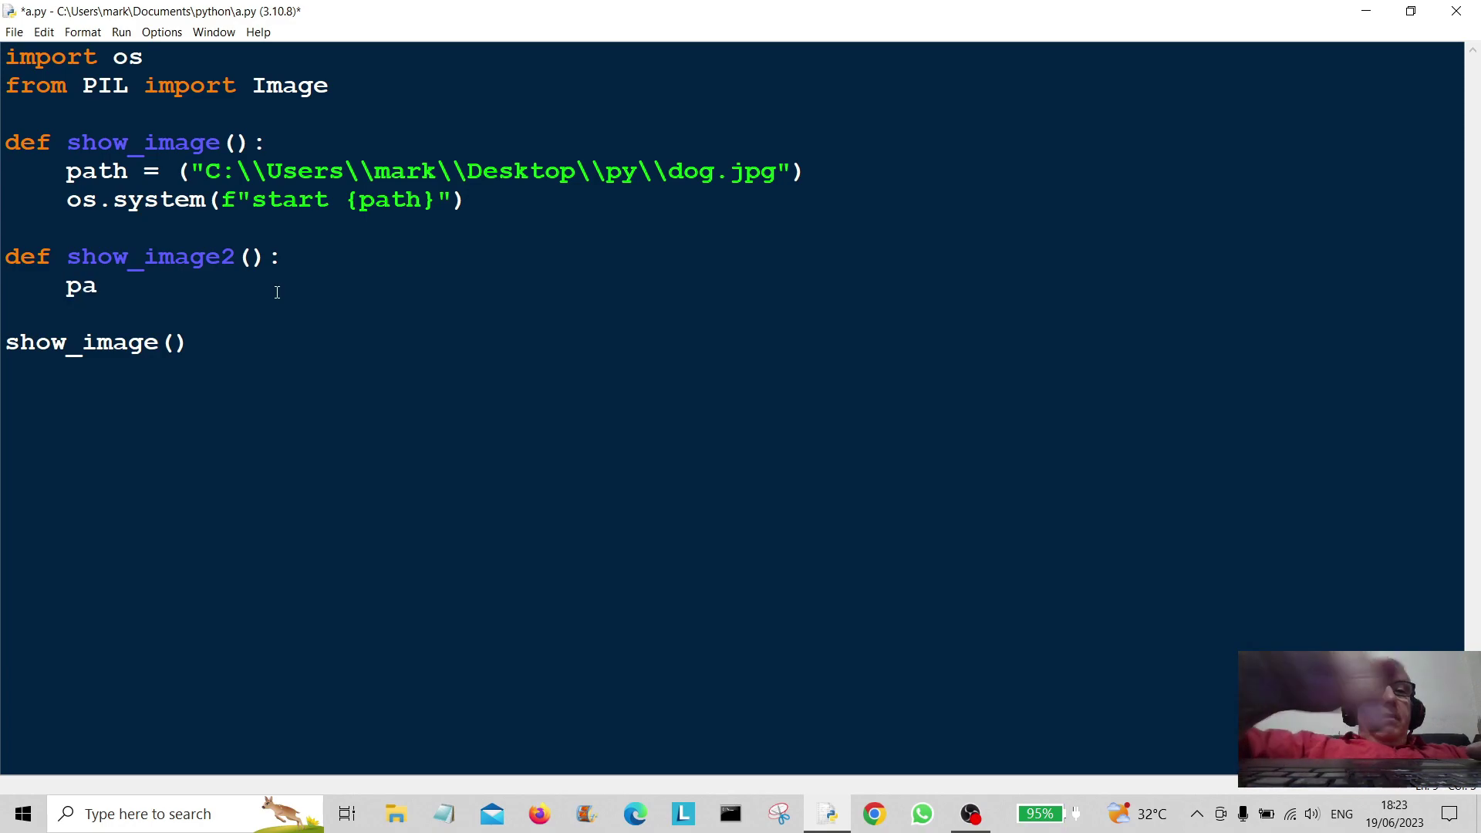
{"action": "type", "text": "th"}
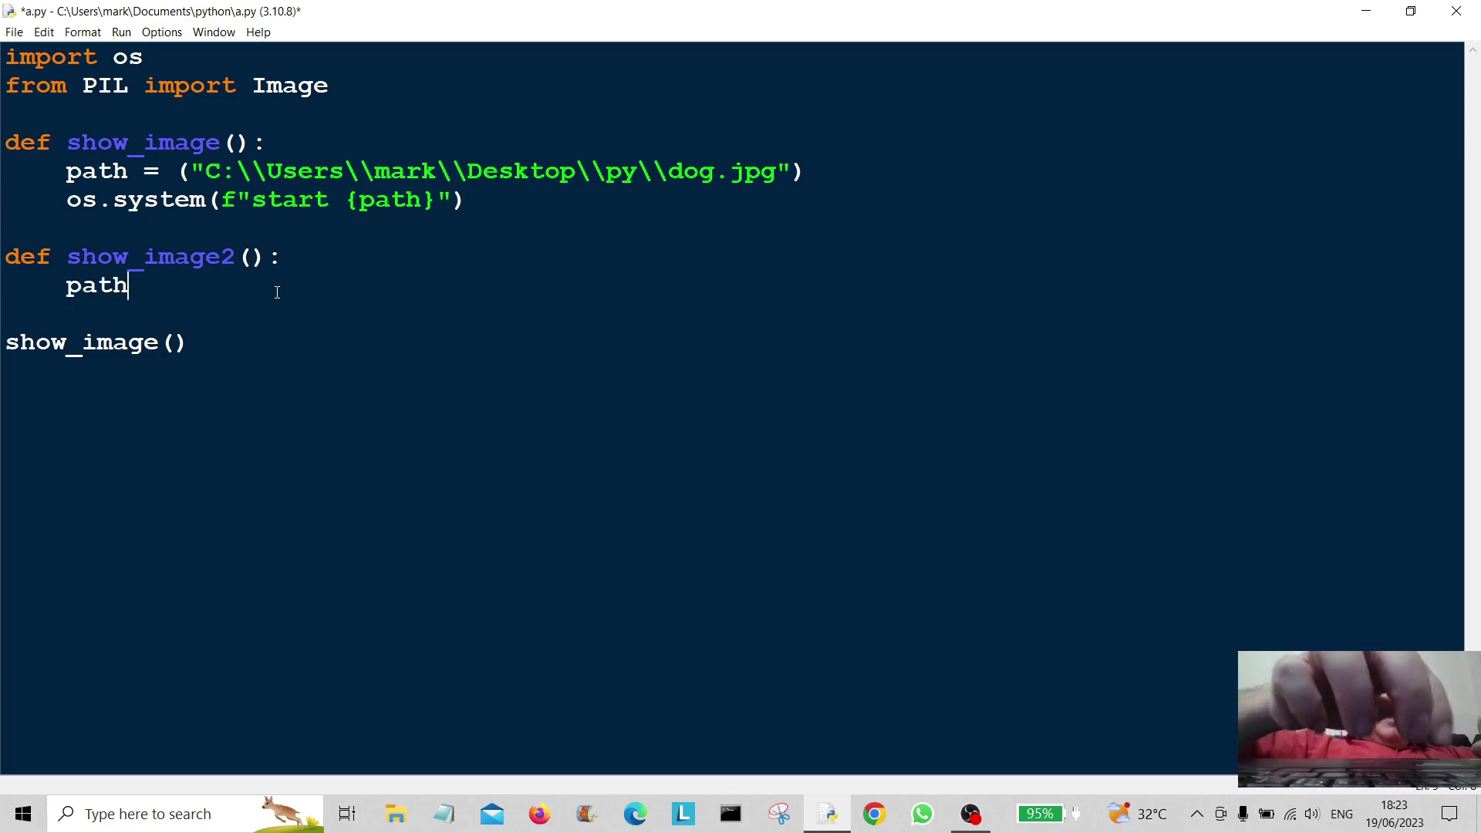
{"action": "type", "text": " = "}
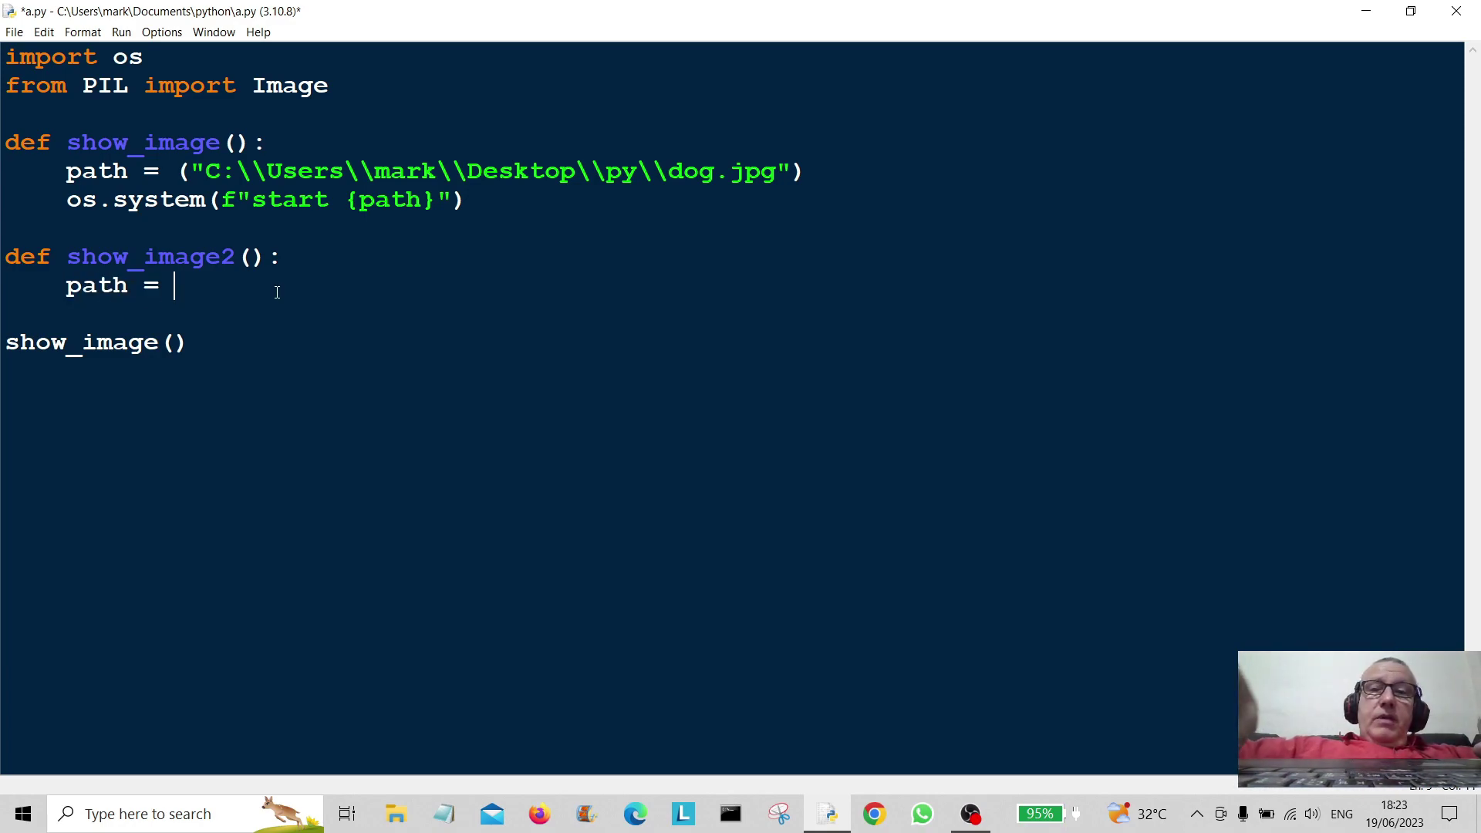
{"action": "type", "text": "(\""}
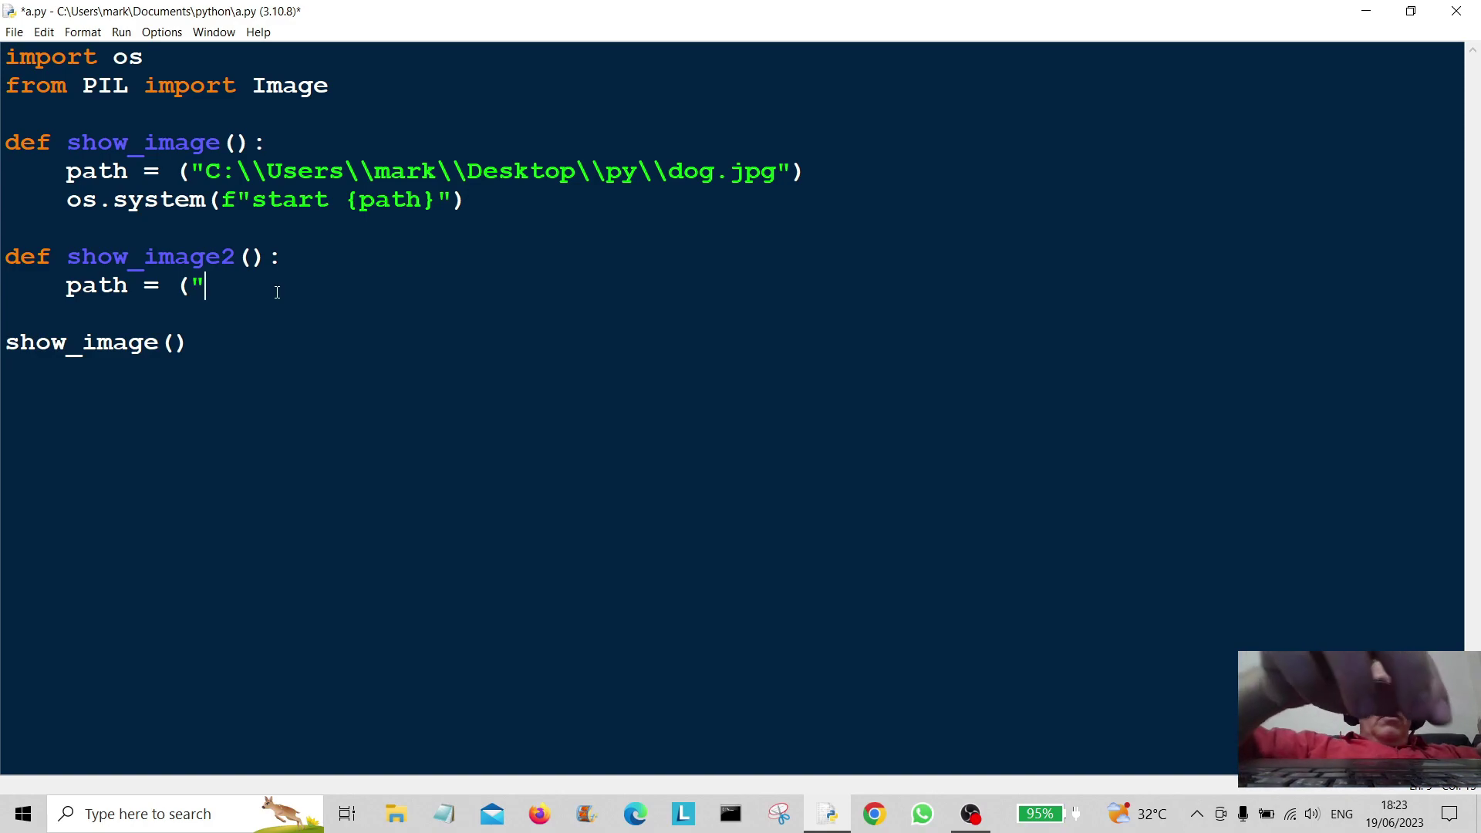
Type the quoted C:\Users...\Desktop path on show_image2's path line, heading toward cat.jpg.
{"action": "key", "text": "Caps_Lock"}
{"action": "type", "text": "C"}
{"action": "key", "text": "Caps_Lock"}
{"action": "type", "text": ":\\"}
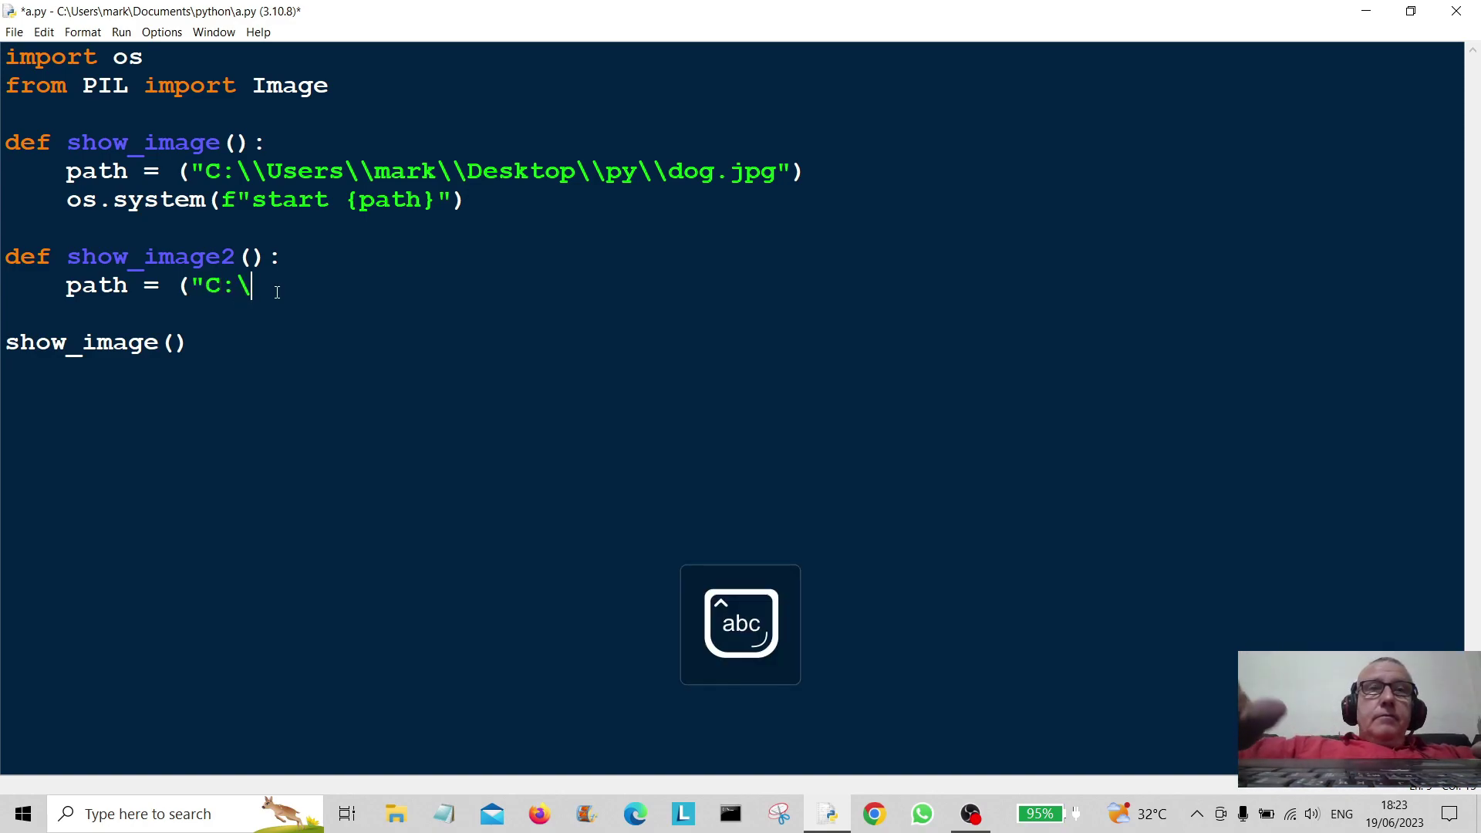
{"action": "type", "text": "\\"}
{"action": "key", "text": "Caps_Lock"}
{"action": "type", "text": "U"}
{"action": "key", "text": "Caps_Lock"}
{"action": "type", "text": "ser"}
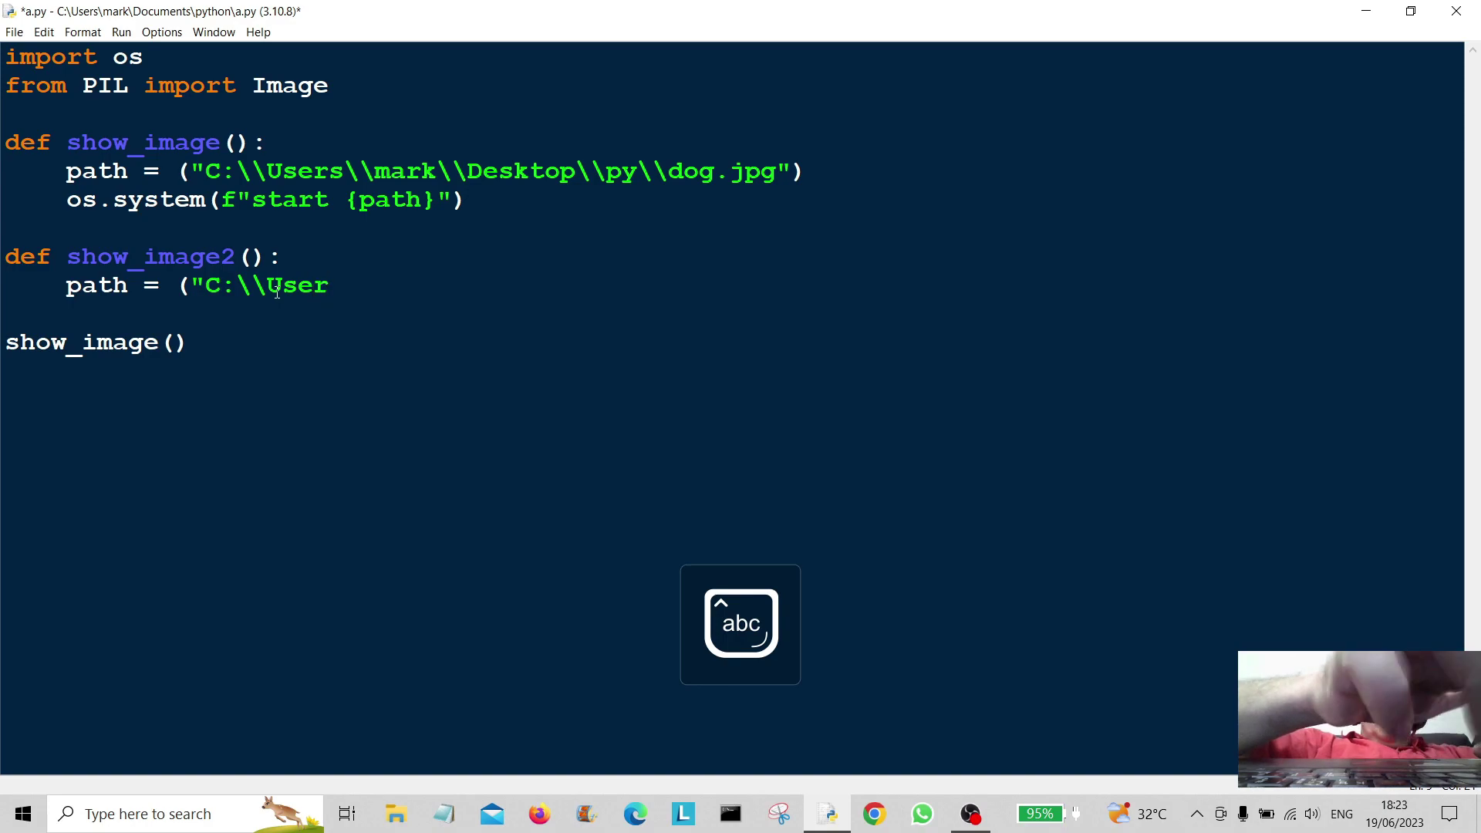
{"action": "type", "text": "s\\\\ma"}
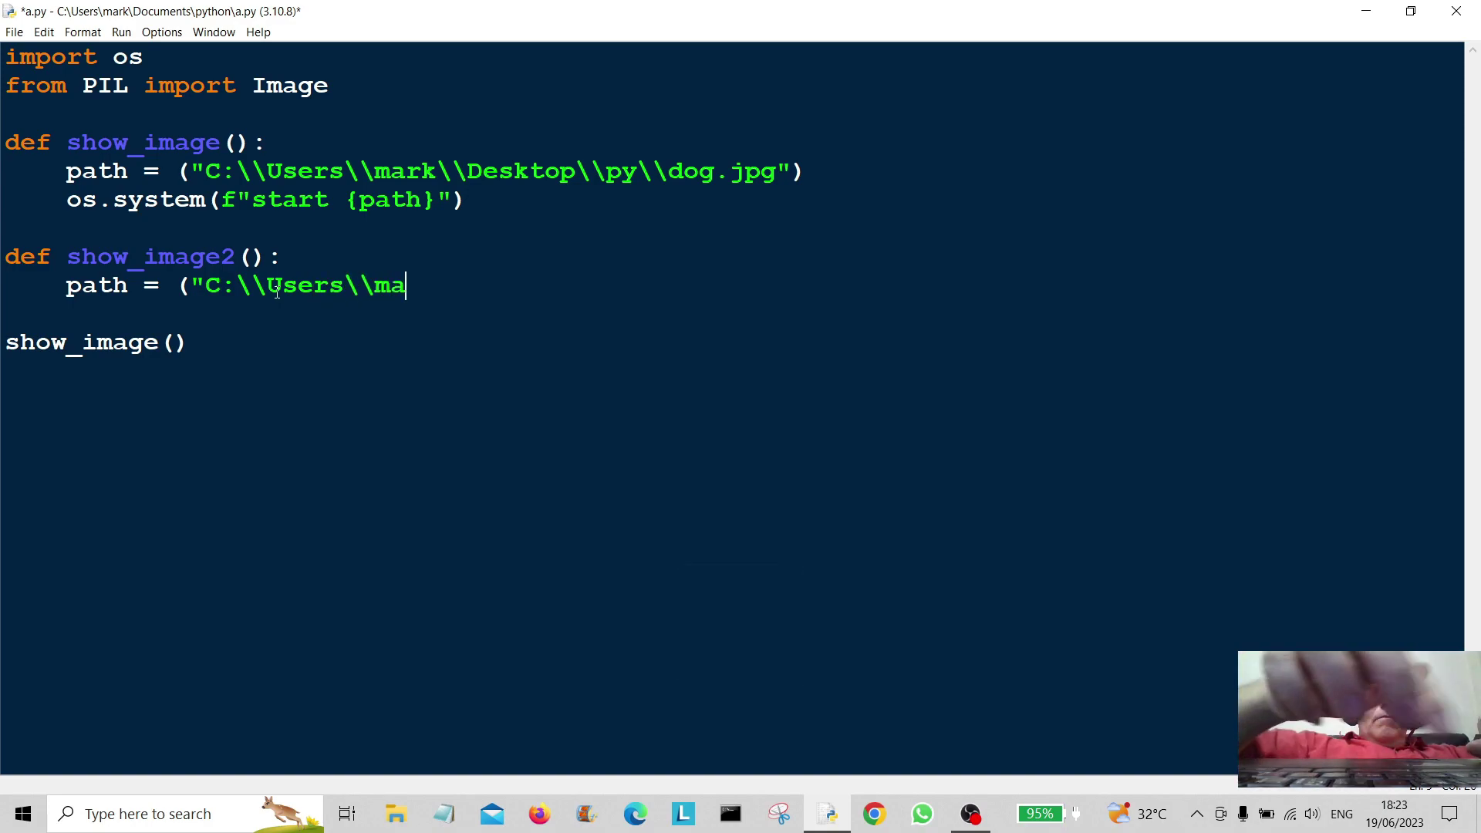
{"action": "type", "text": "rk\\\\"}
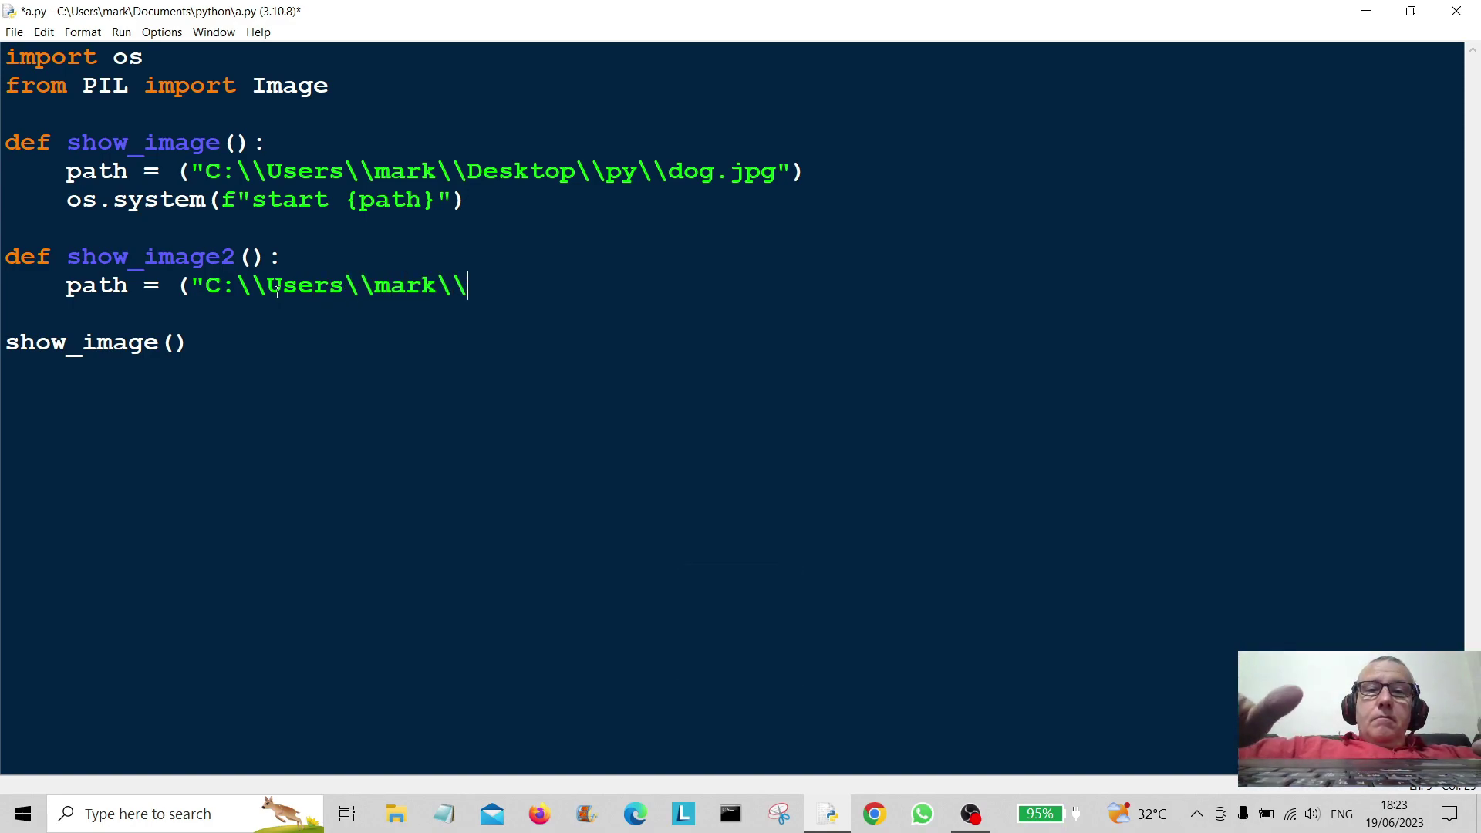
{"action": "key", "text": "Caps_Lock"}
{"action": "type", "text": "D"}
{"action": "key", "text": "Caps_Lock"}
{"action": "type", "text": "eskt"}
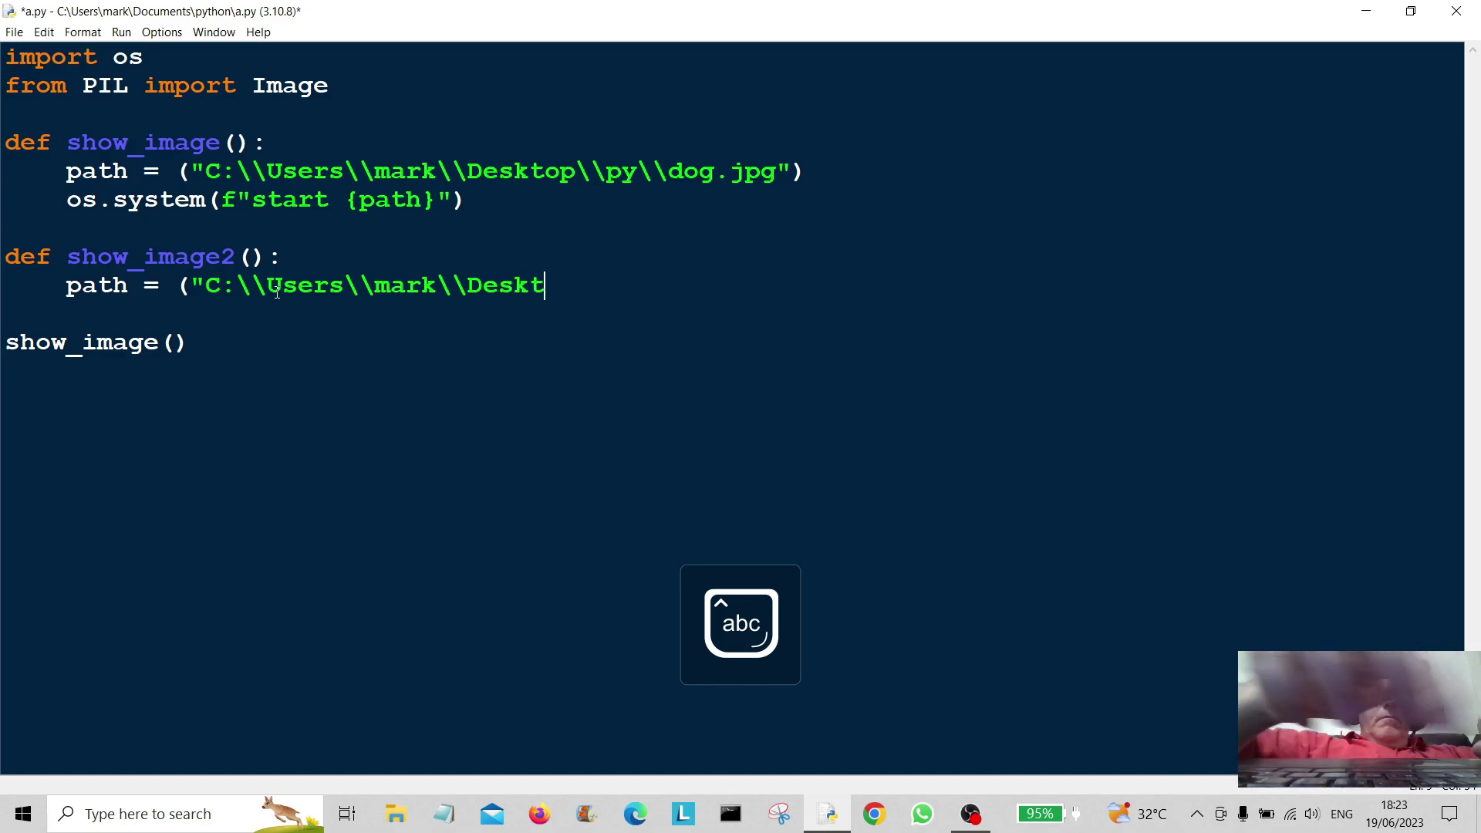
{"action": "type", "text": "op\\"}
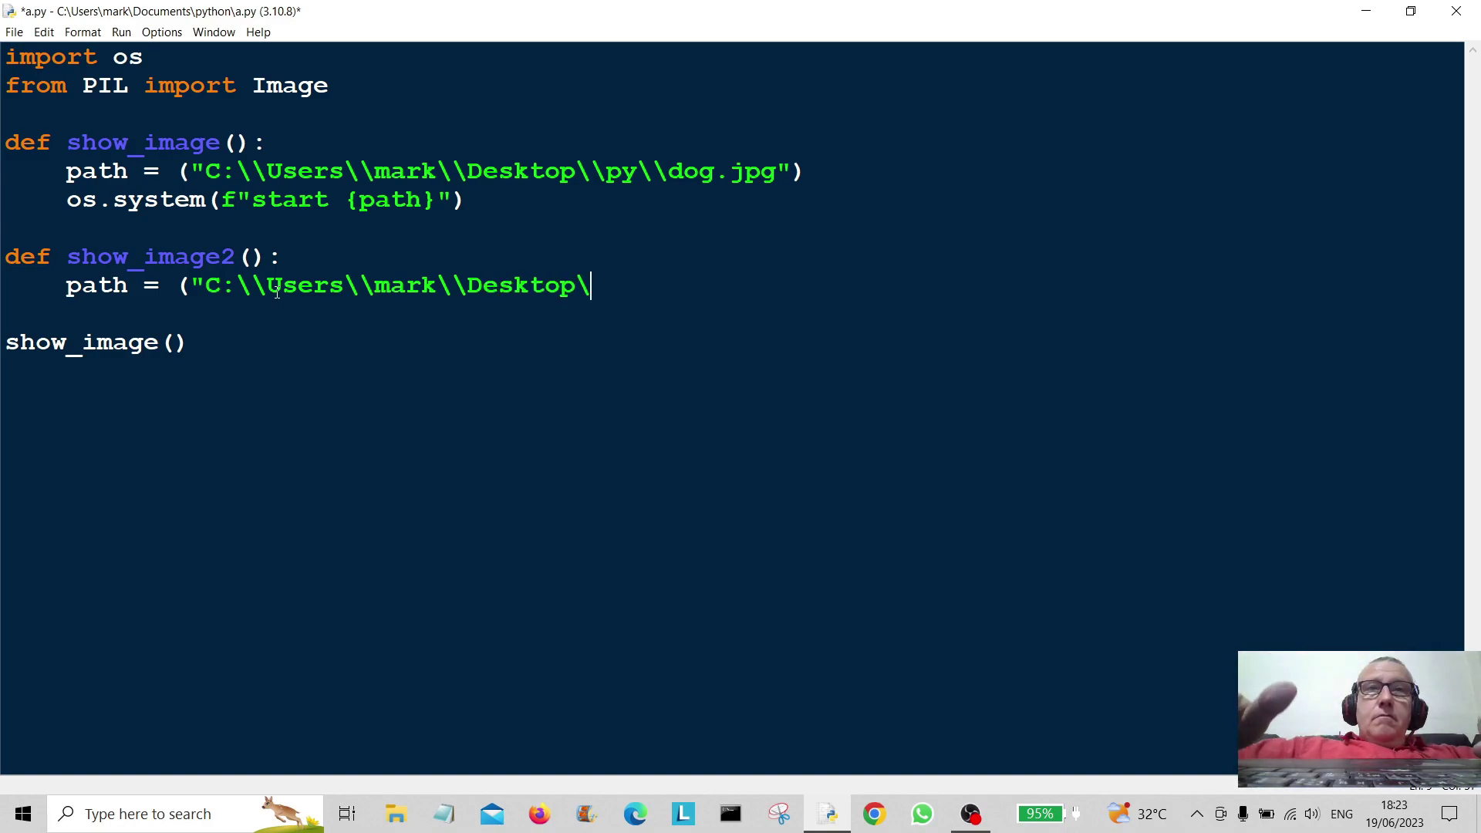
{"action": "type", "text": "\\py"}
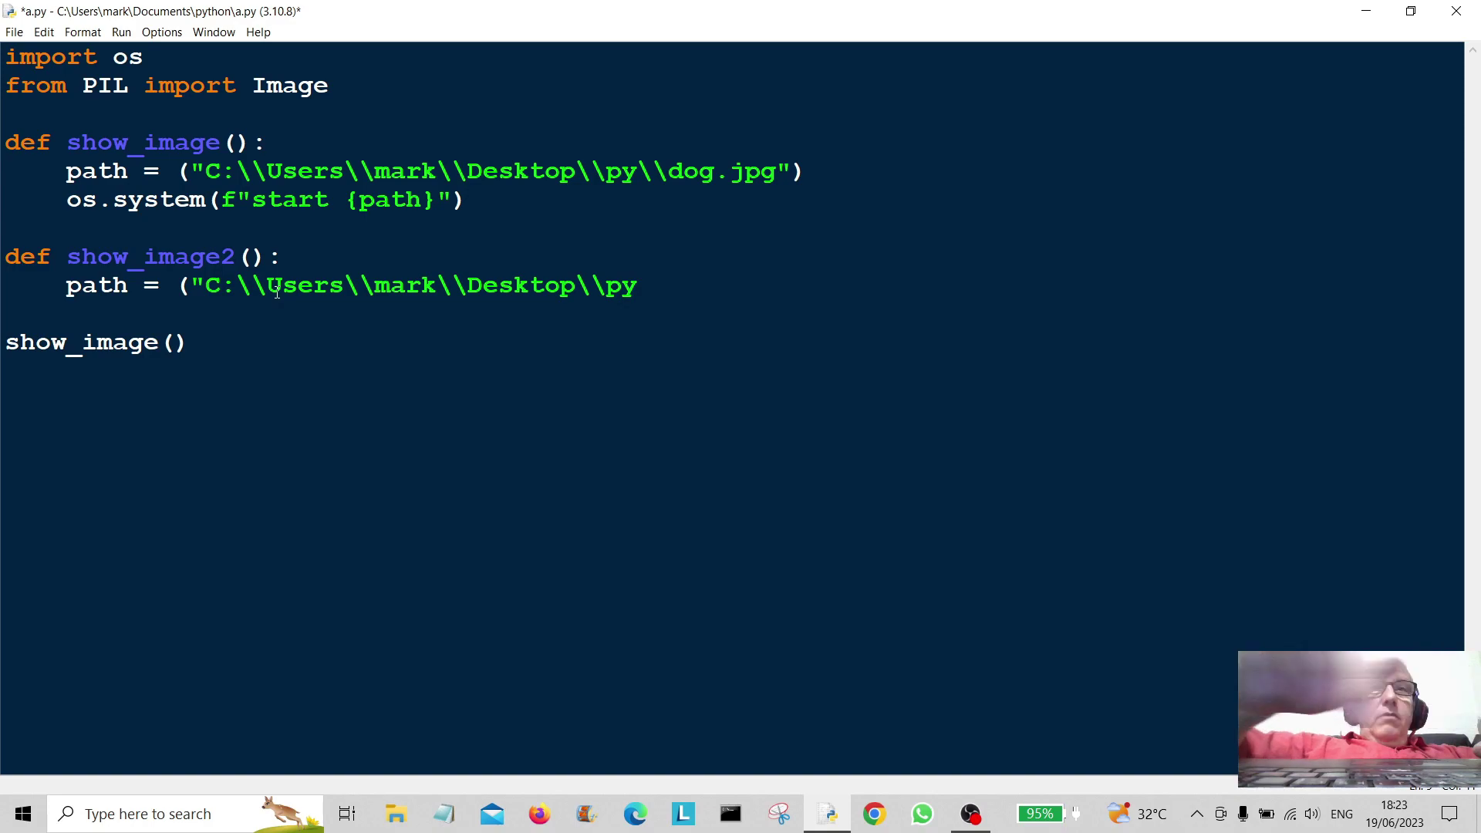
{"action": "type", "text": "\\\\"}
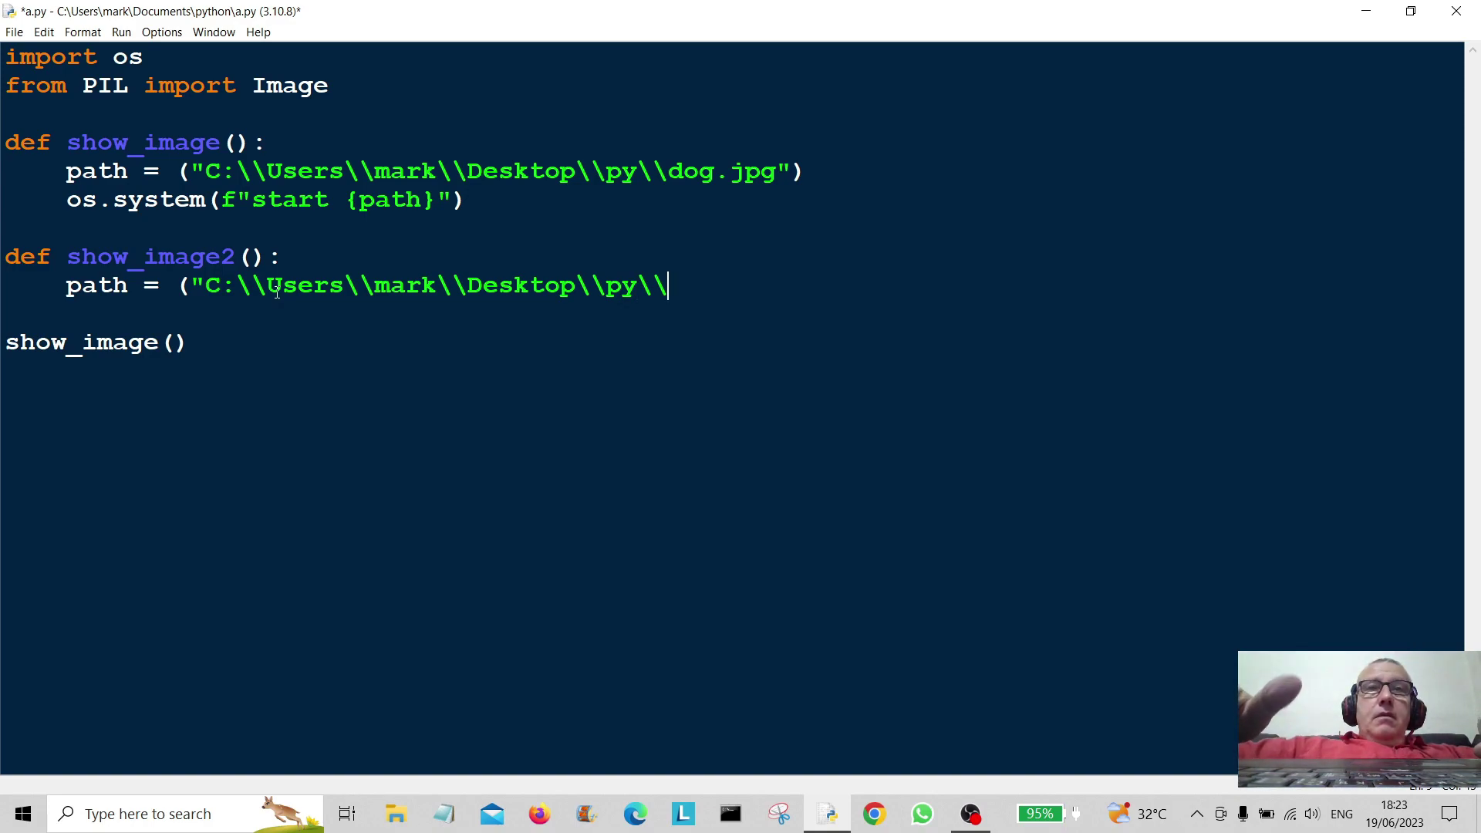
{"action": "type", "text": "cat"}
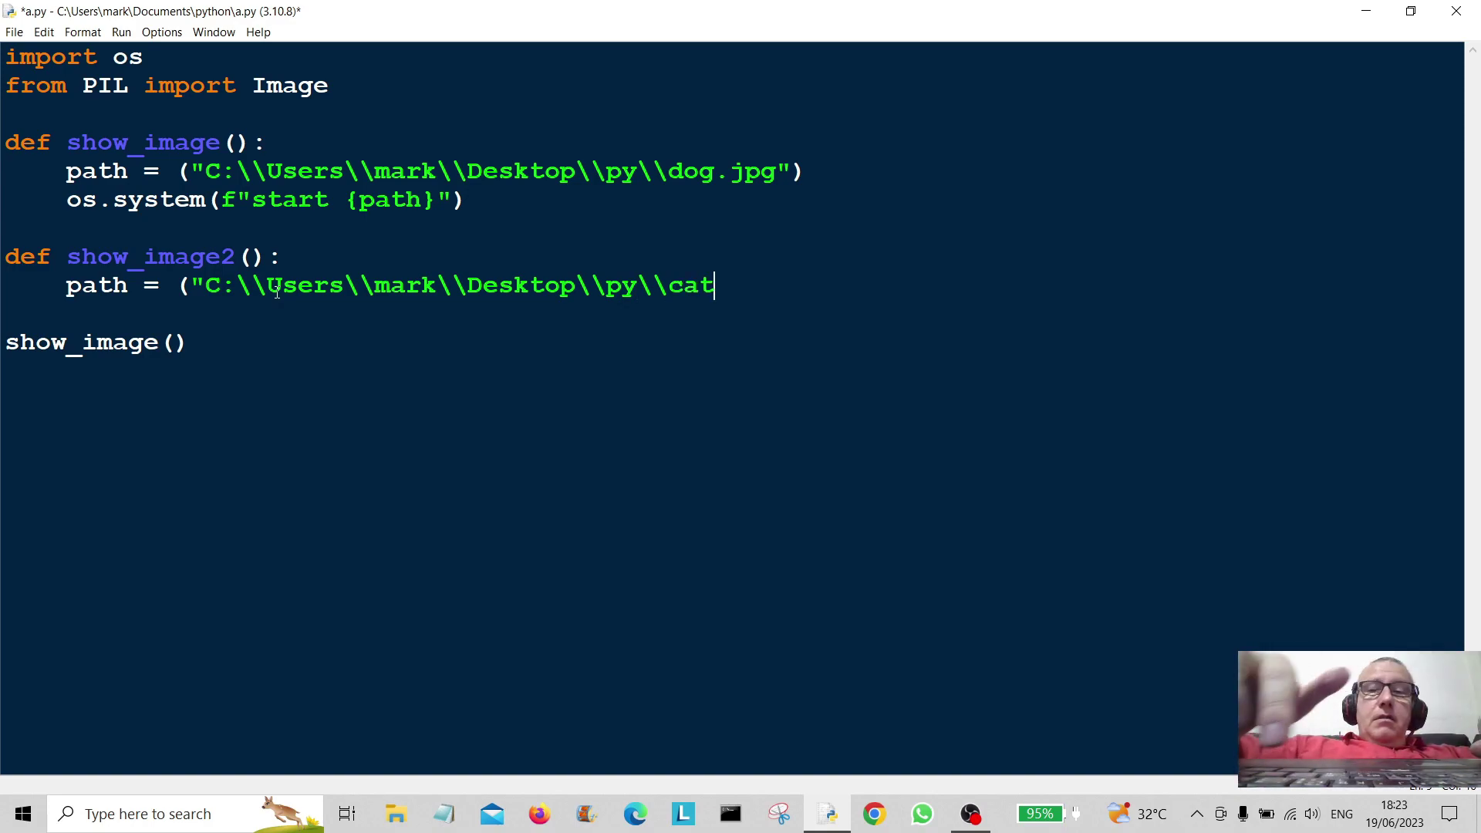
{"action": "type", "text": ".jp"}
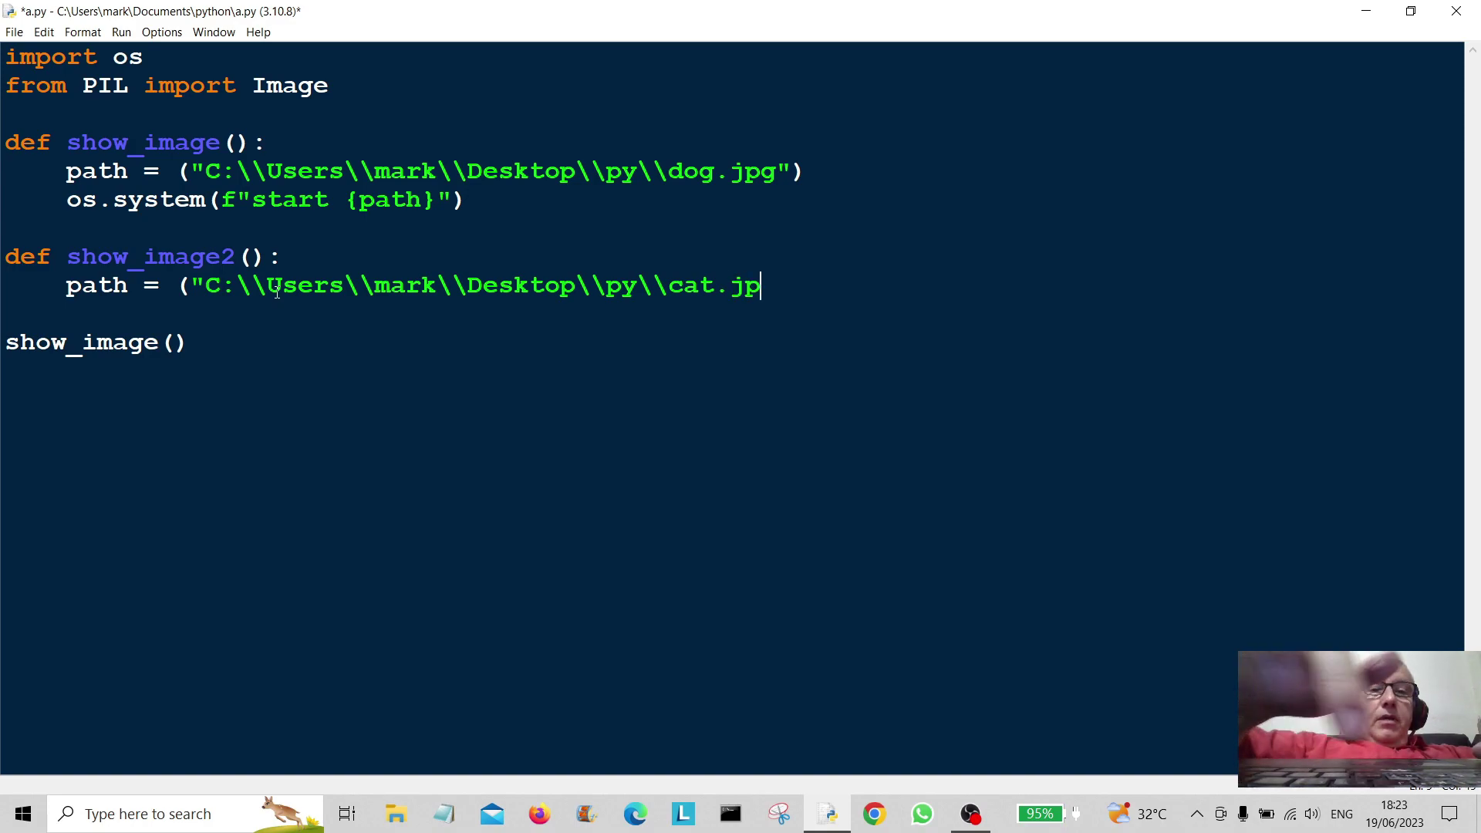
{"action": "type", "text": "g\")"}
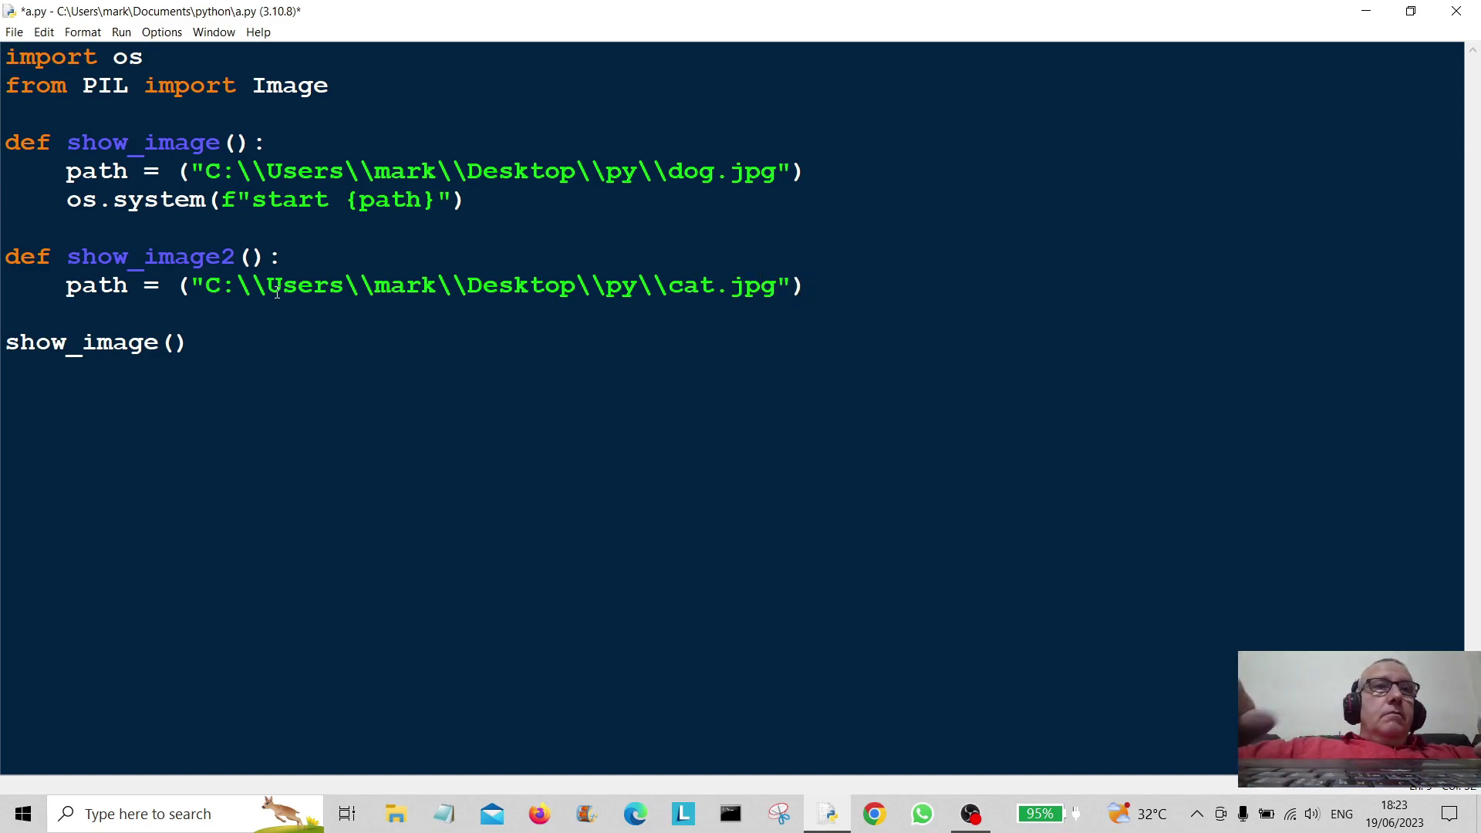
Add 'image = Image.open(path)' and begin an 'image.show()' line in show_image2.
{"action": "key", "text": "Return"}
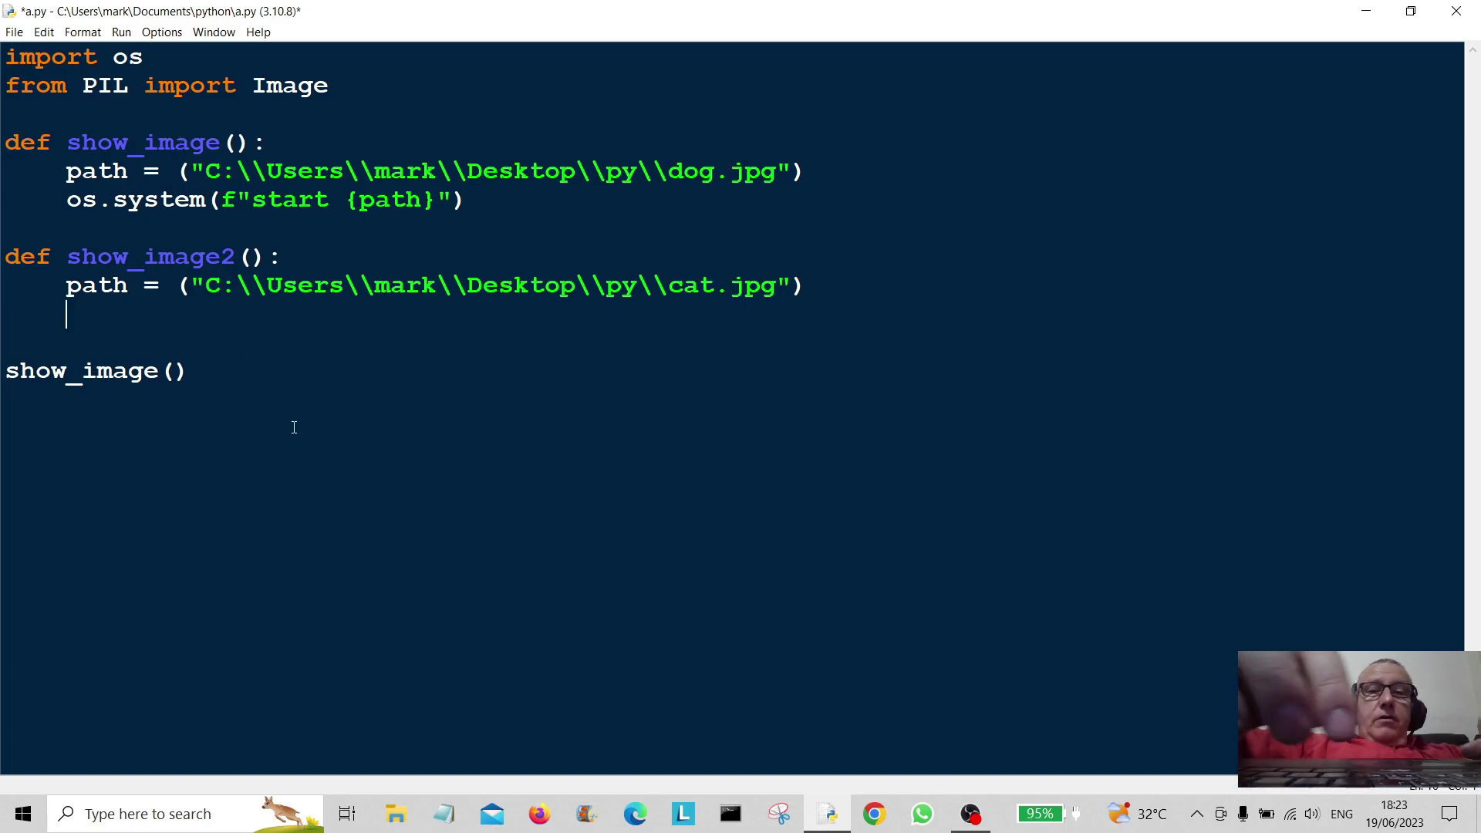
{"action": "type", "text": "image"}
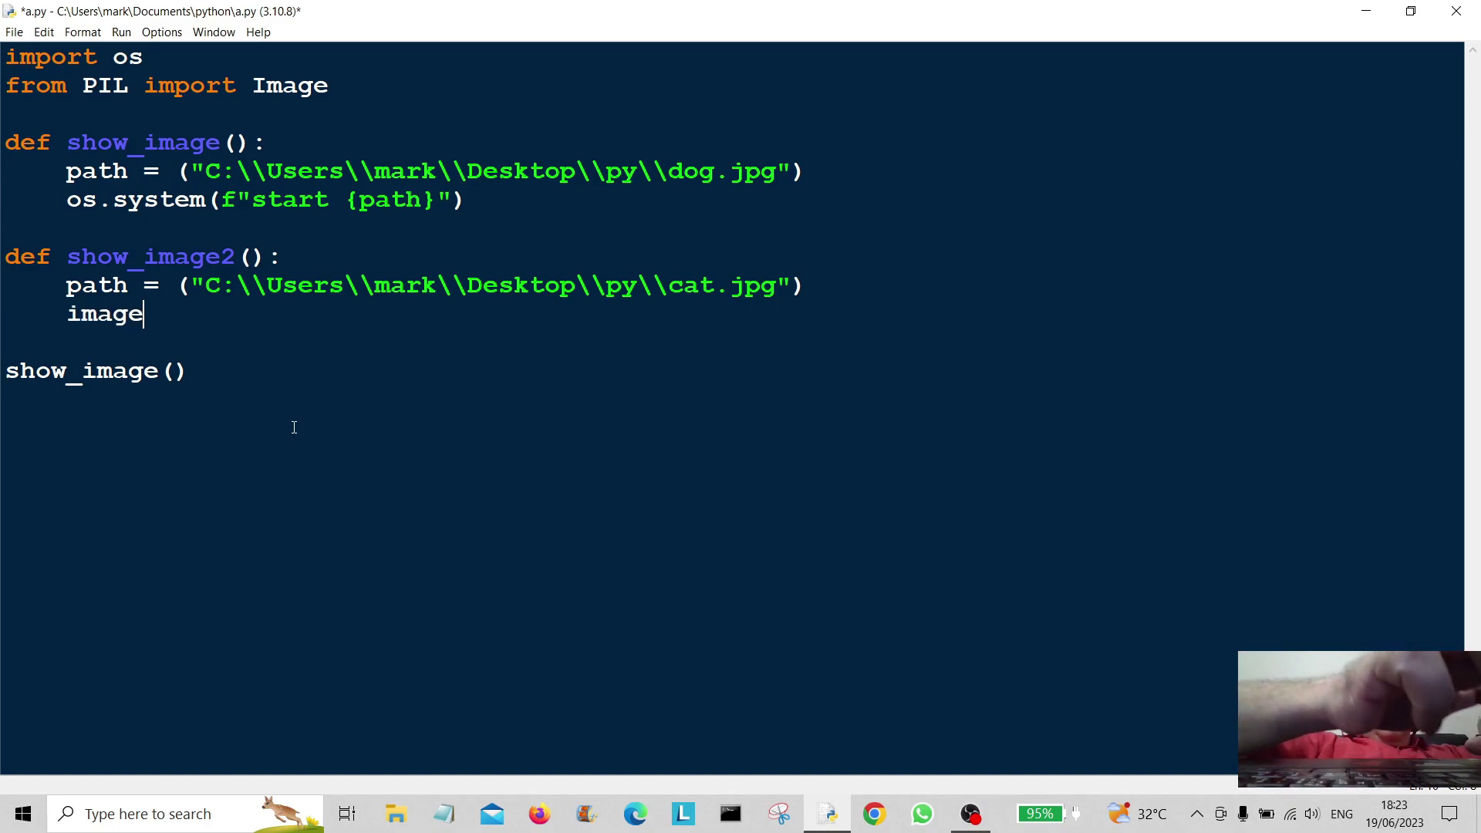
{"action": "type", "text": " ="}
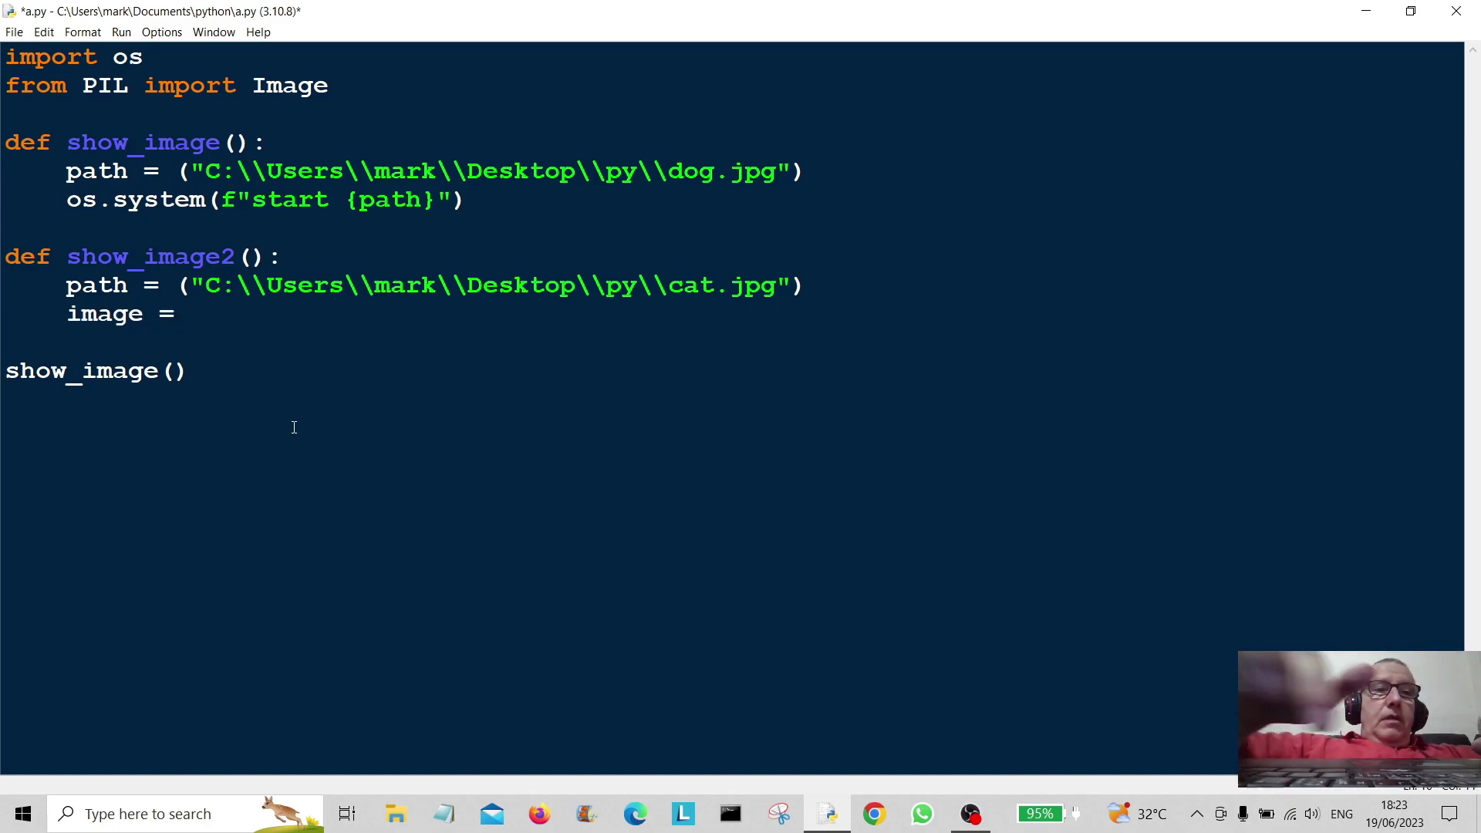
{"action": "key", "text": "Caps_Lock"}
{"action": "type", "text": "I"}
{"action": "key", "text": "Caps_Lock"}
{"action": "type", "text": "mag"}
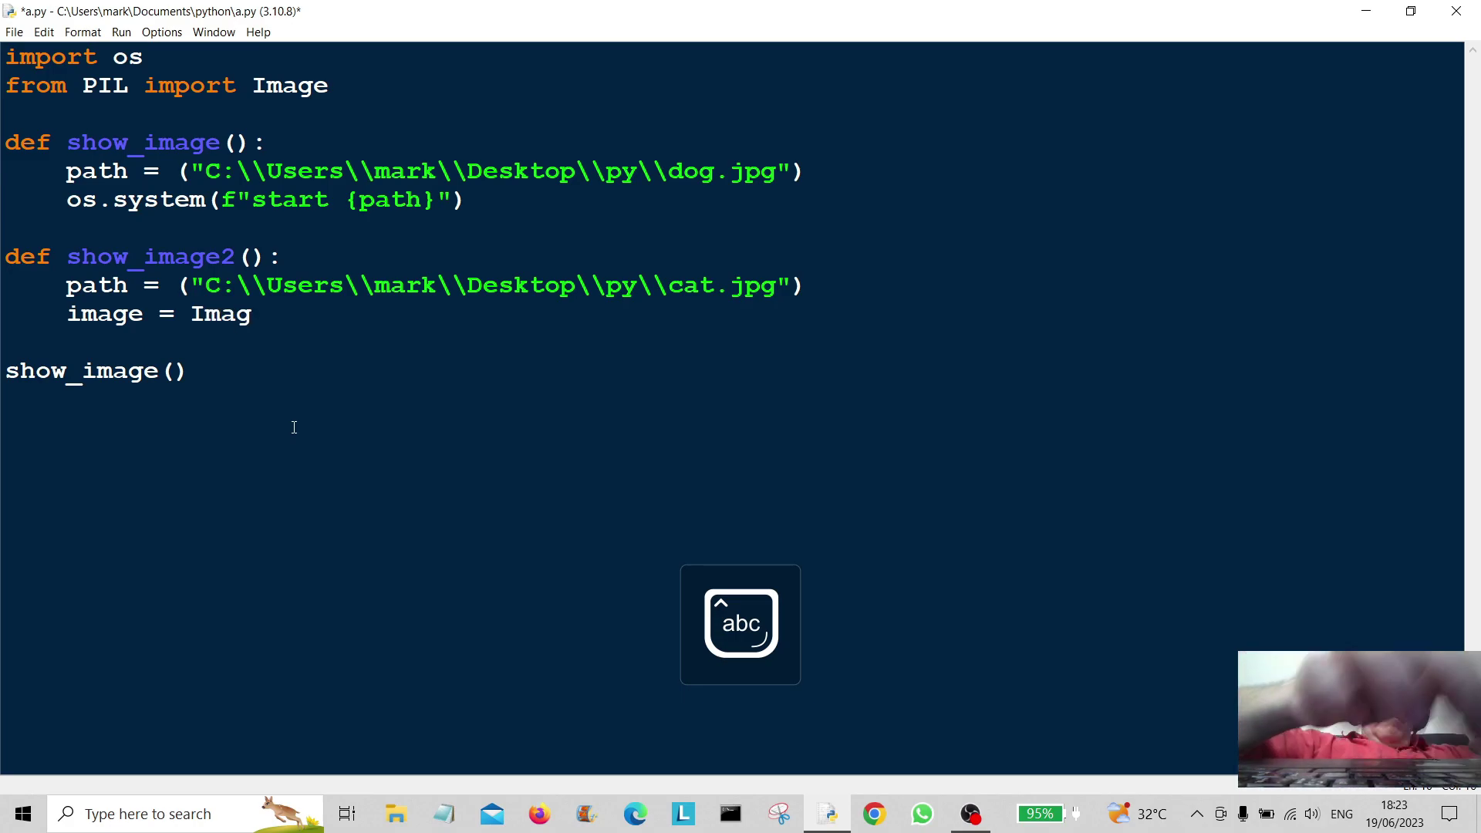
{"action": "type", "text": "e.op"}
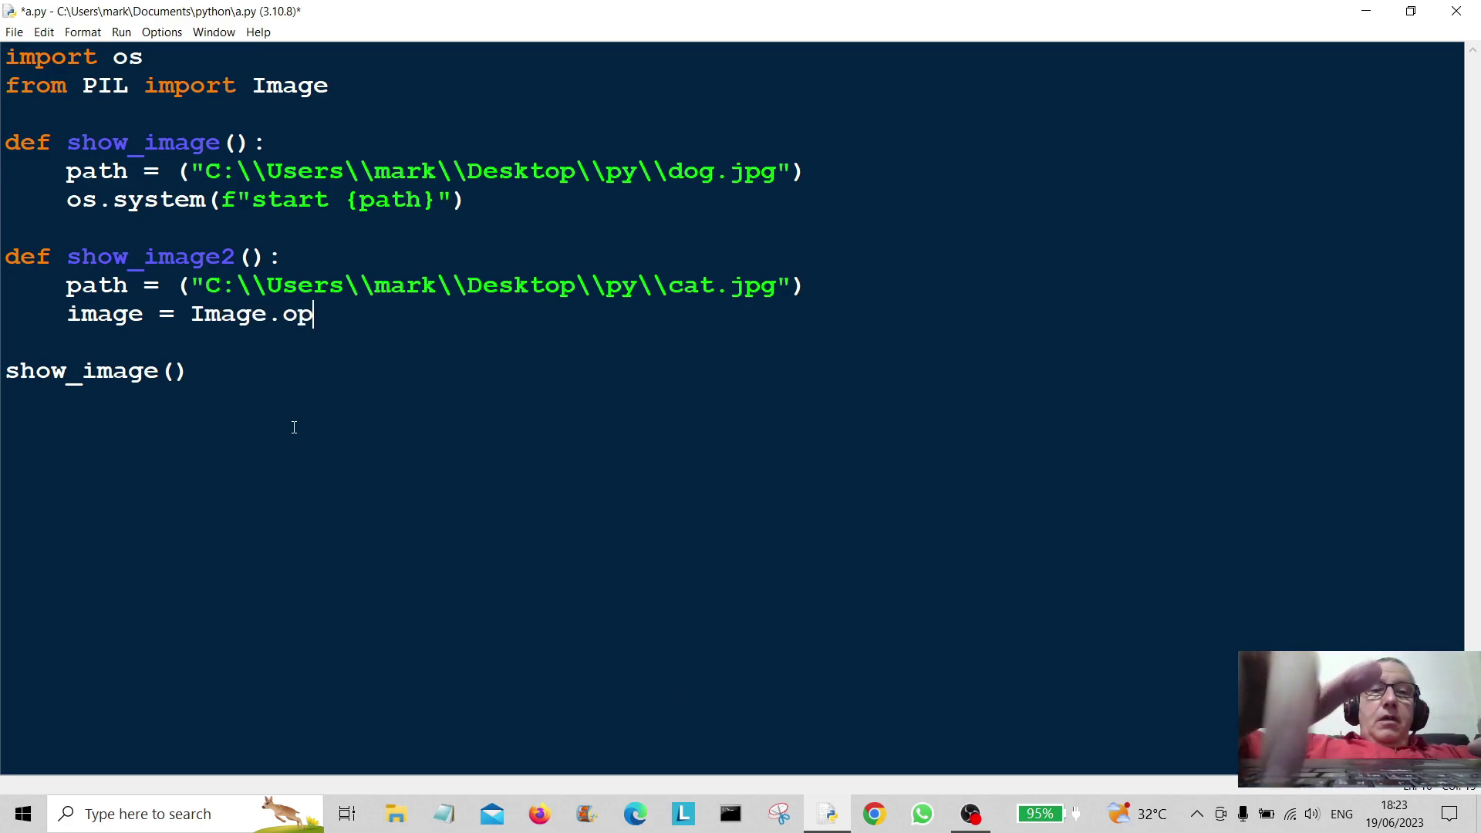
{"action": "type", "text": "en"}
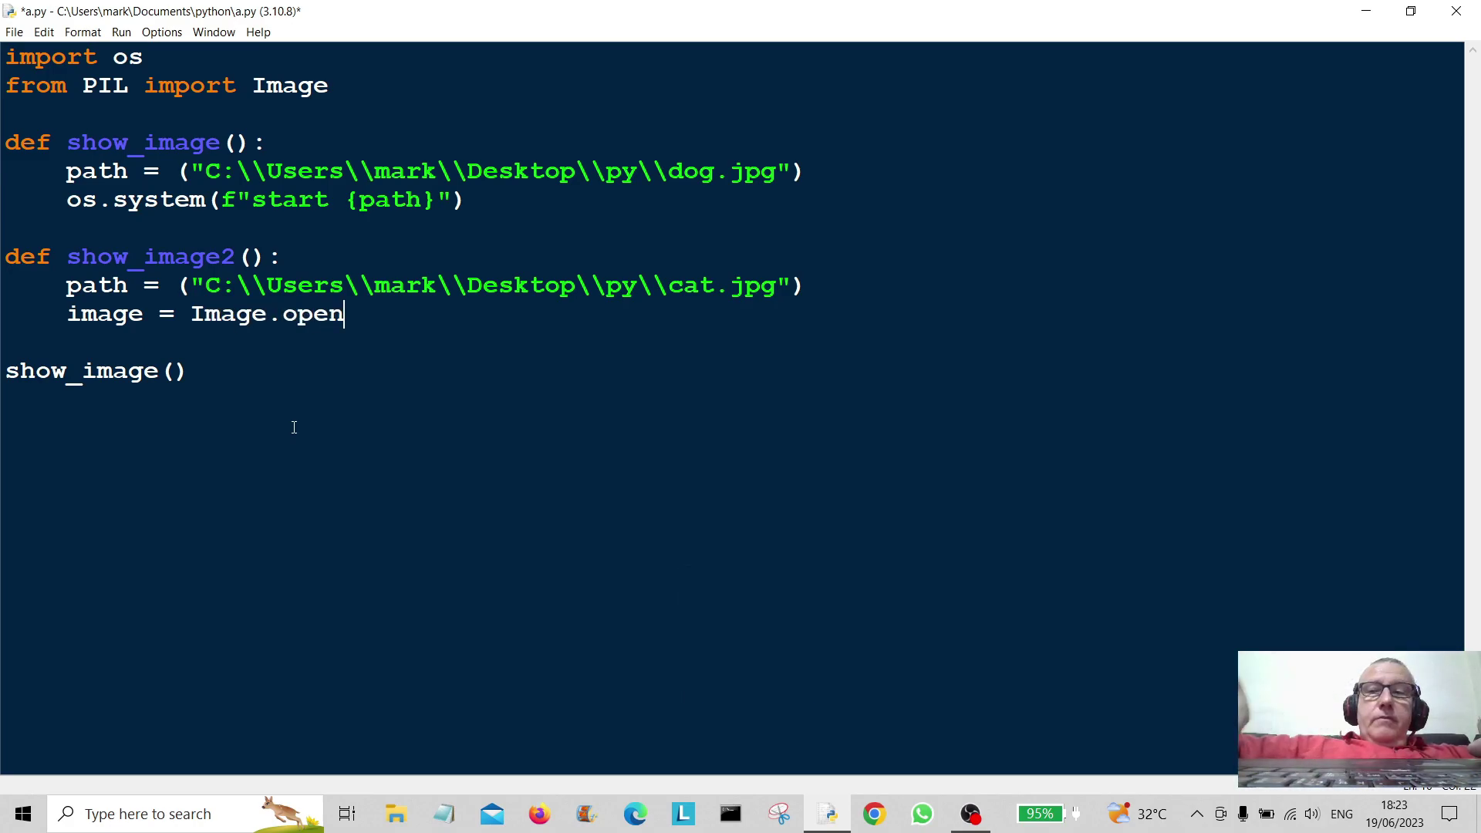
{"action": "type", "text": "(path"}
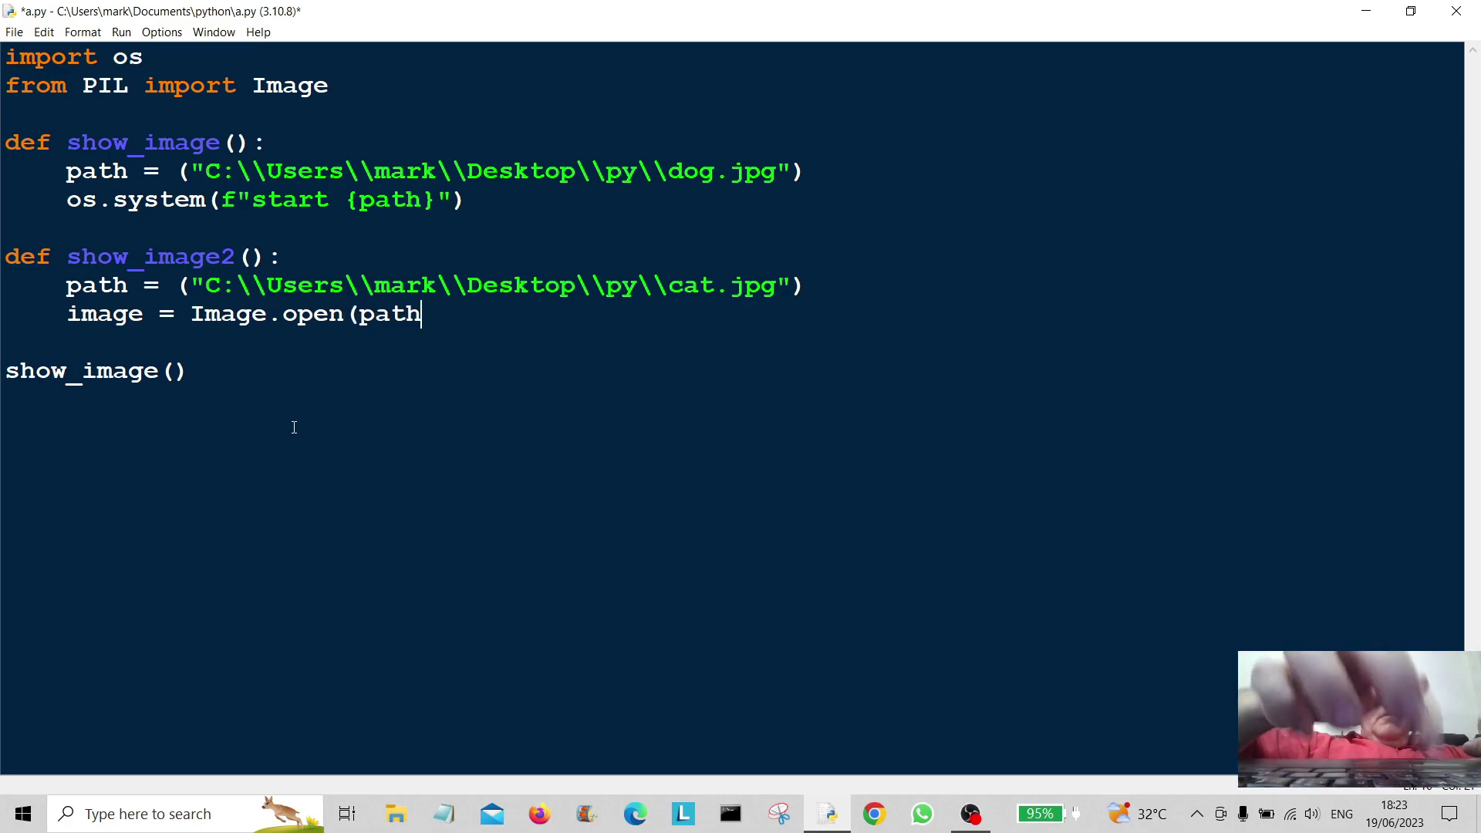
{"action": "type", "text": ")"}
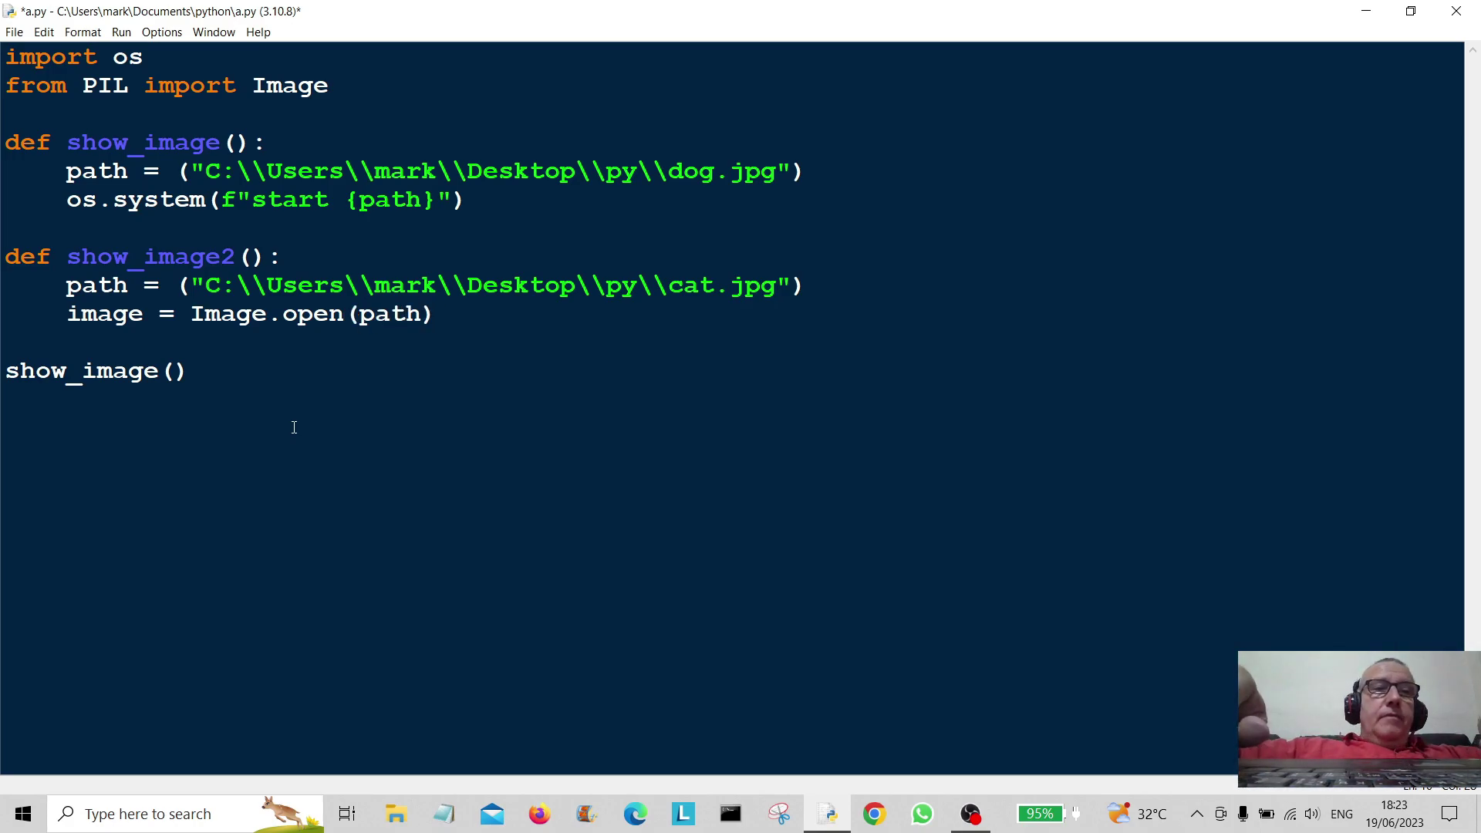
{"action": "key", "text": "Return"}
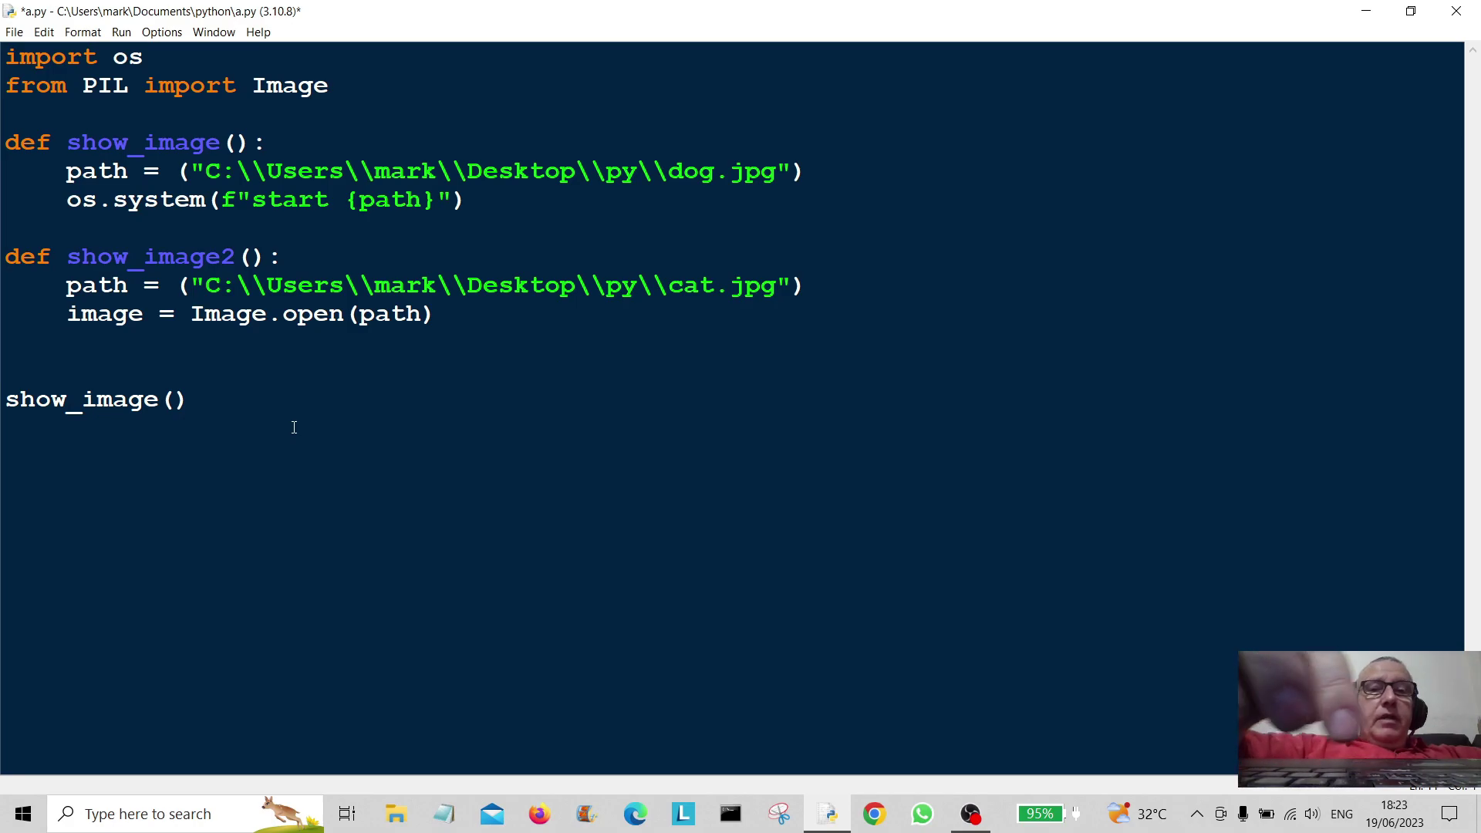
{"action": "type", "text": "image"}
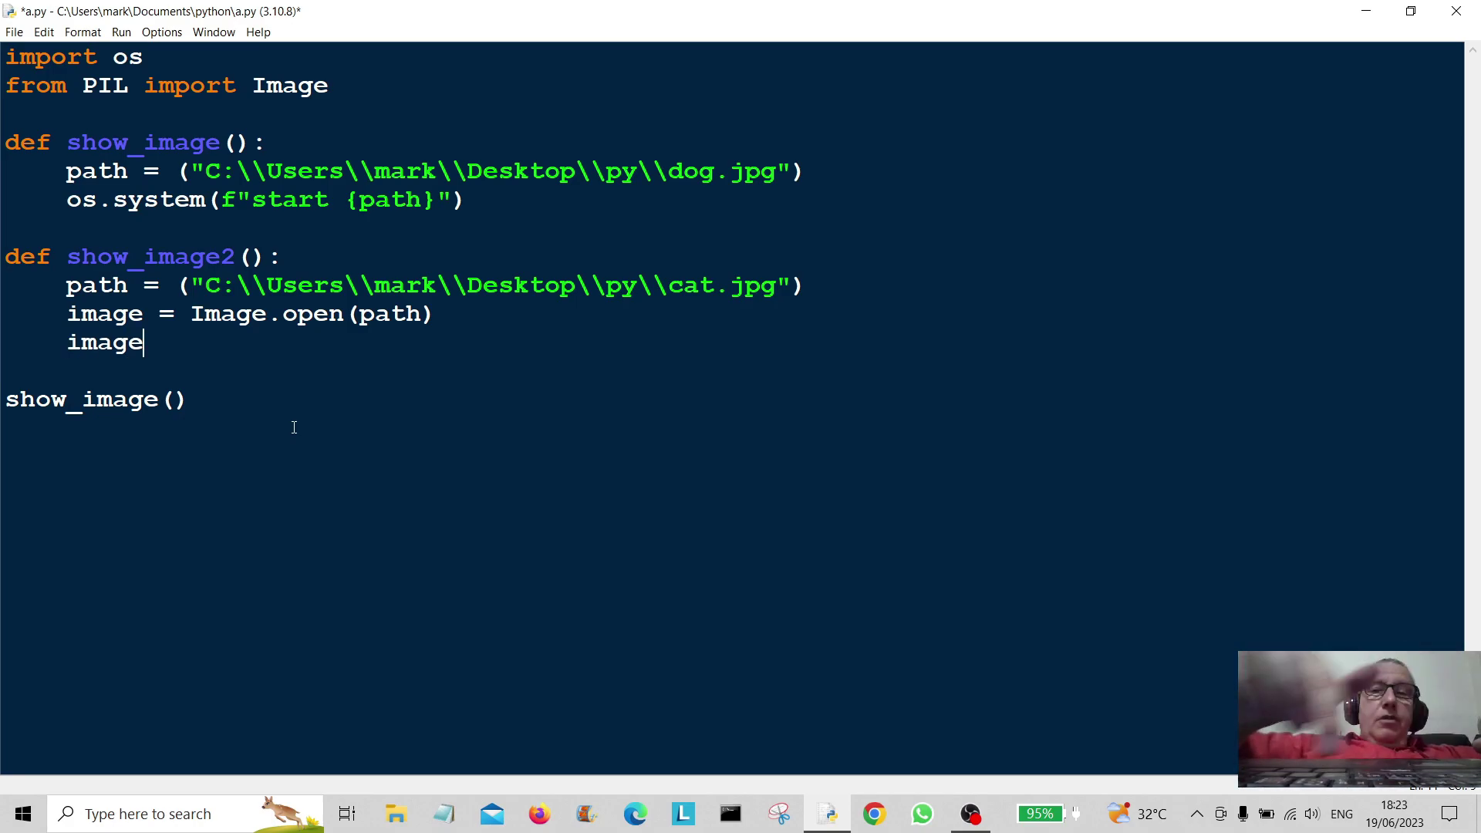
{"action": "type", "text": ".sh"}
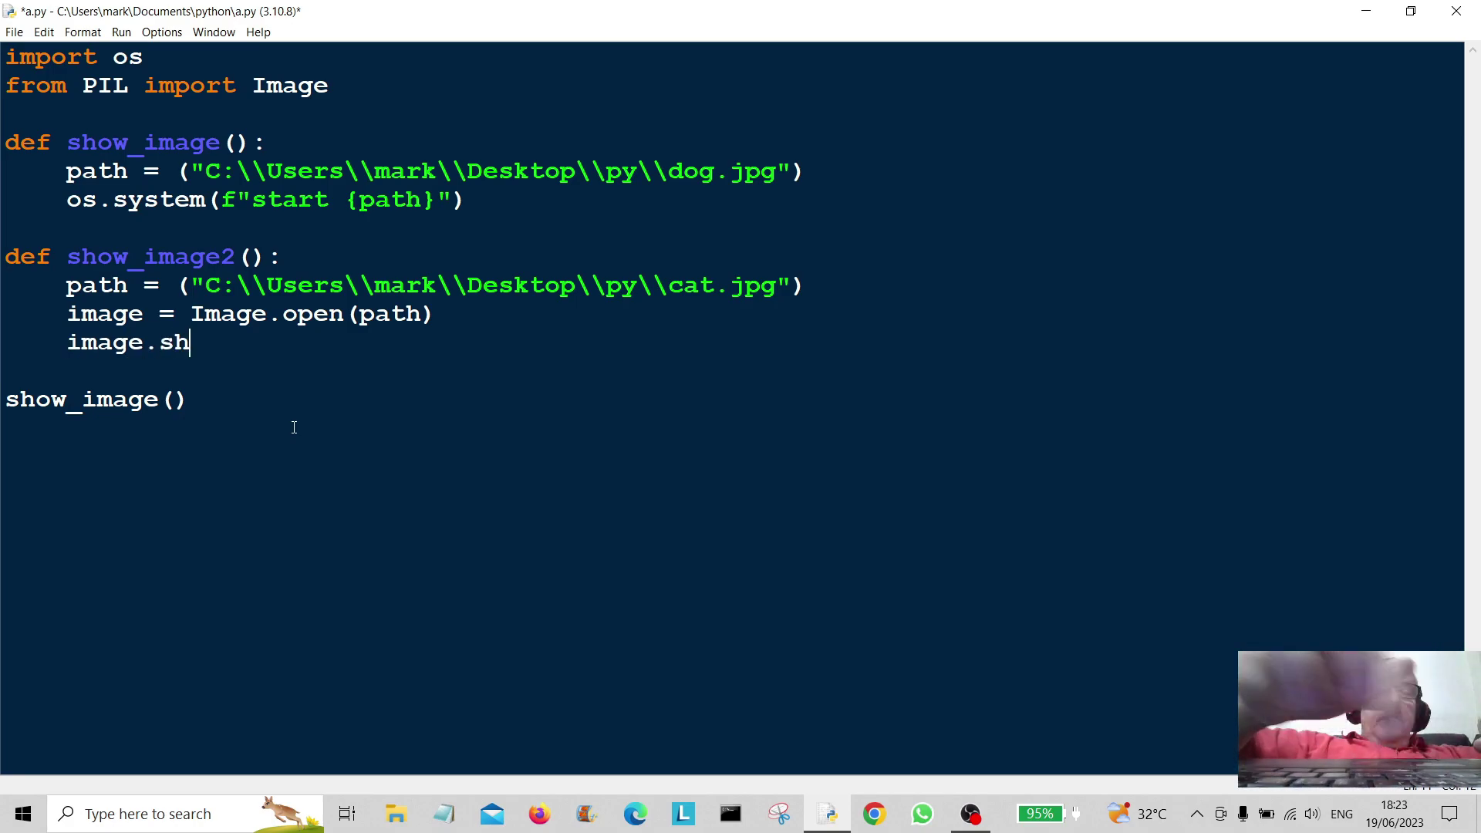
{"action": "type", "text": "ow()"}
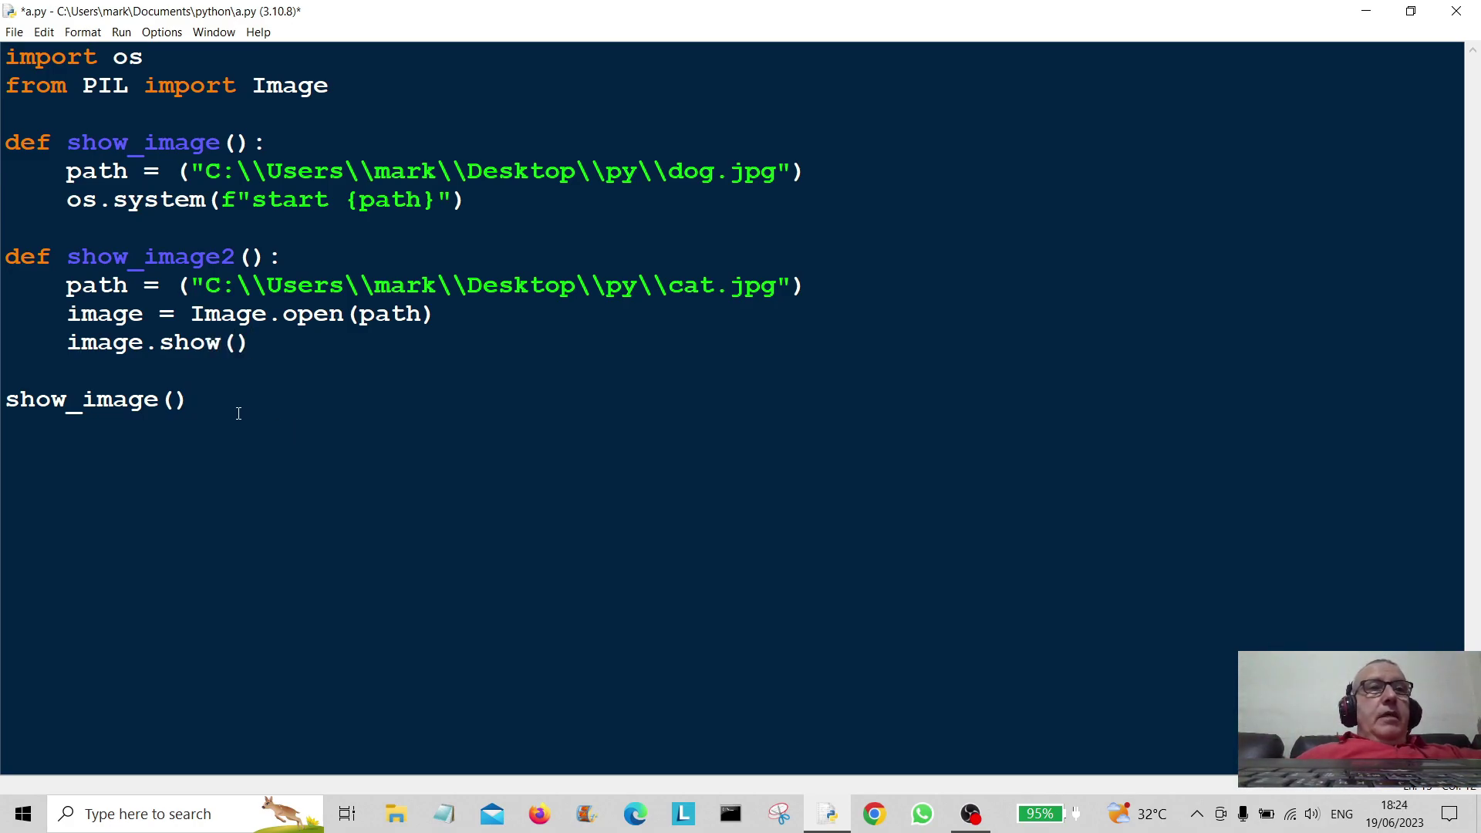
Change the final call to show_image2() and save a.py.
{"action": "left_click", "coordinate": [158, 403]}
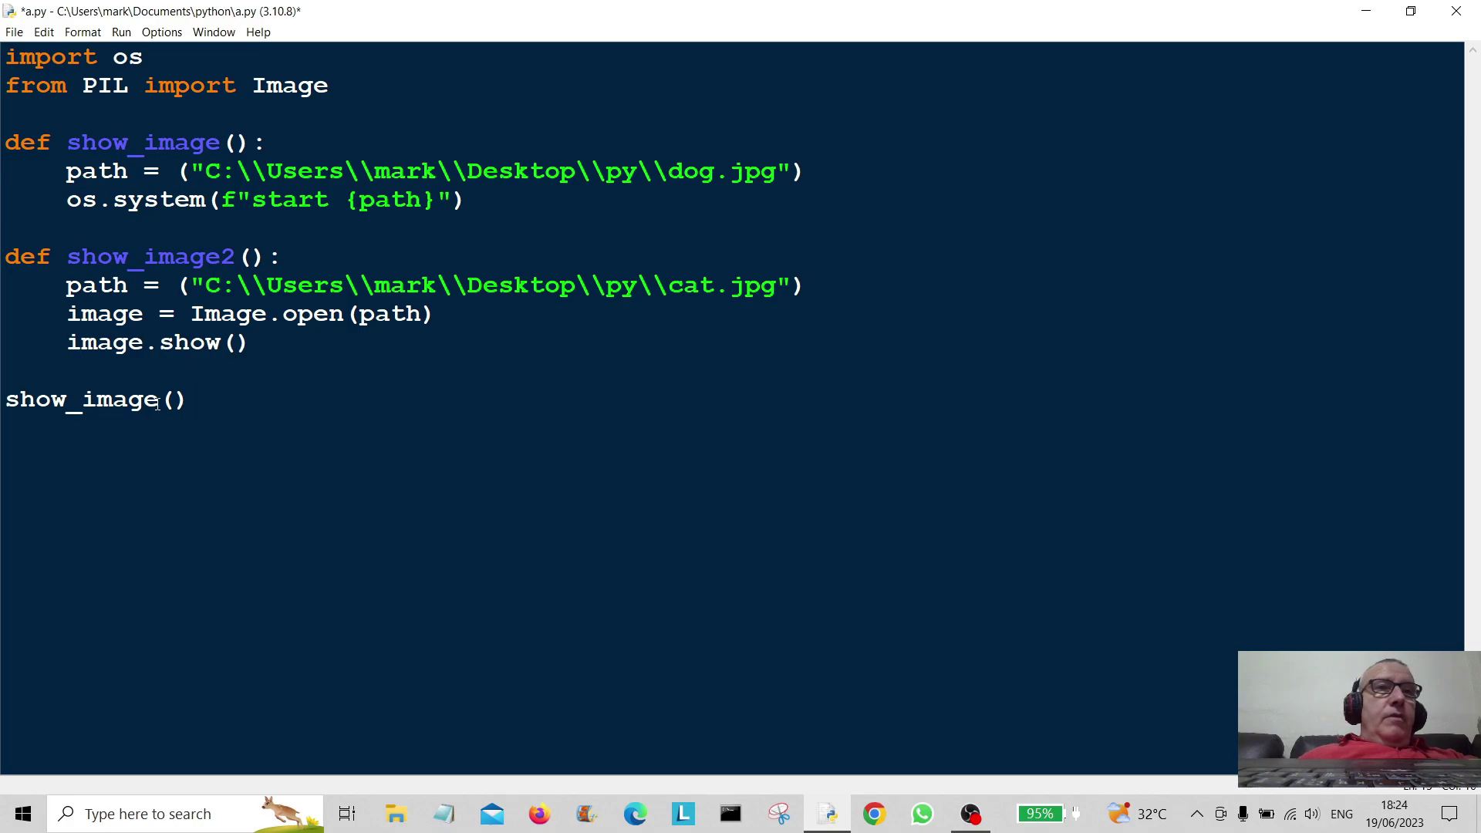
{"action": "type", "text": "3"}
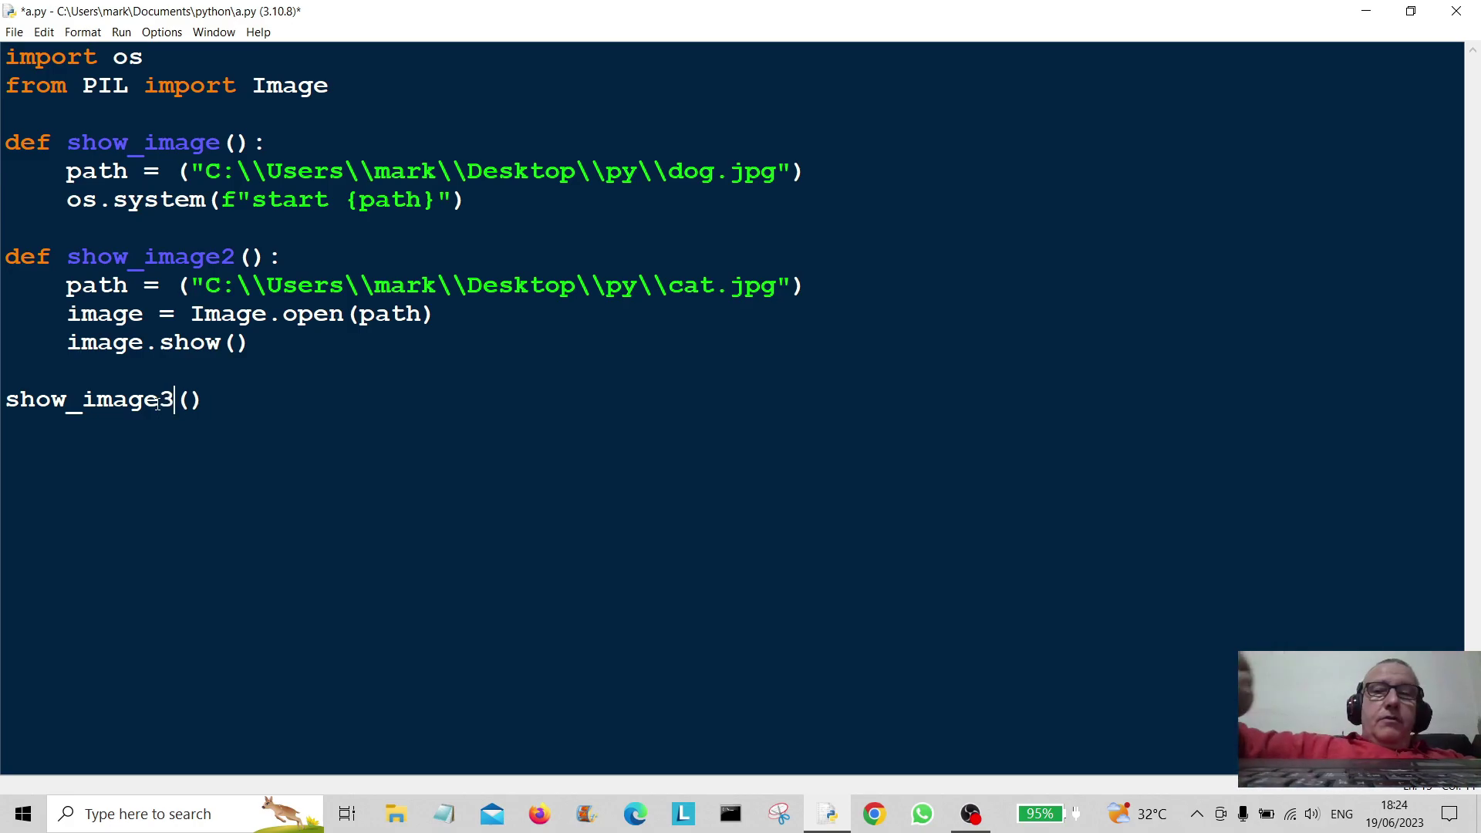
{"action": "key", "text": "BackSpace"}
{"action": "type", "text": "2"}
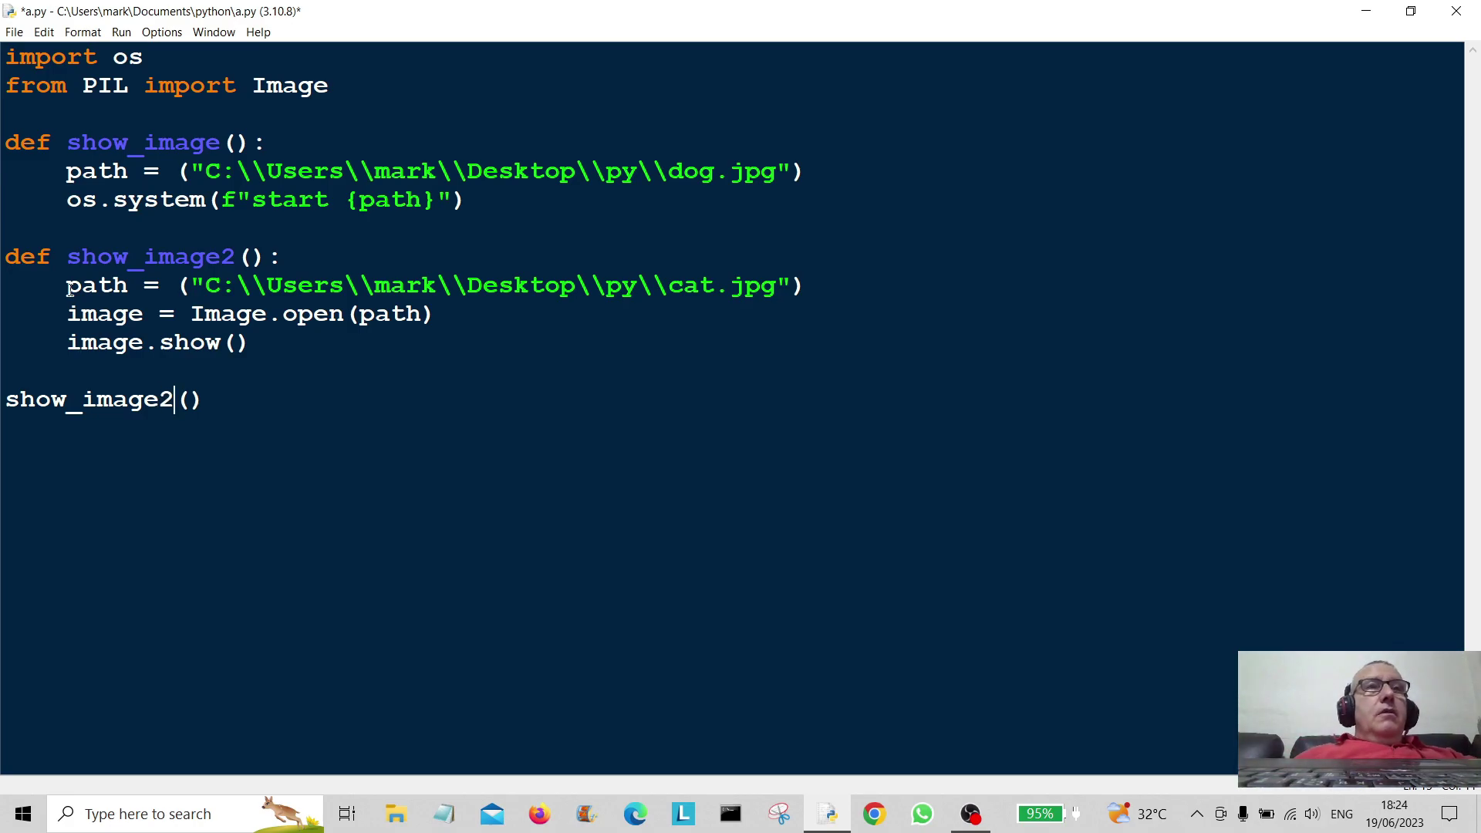
{"action": "left_click", "coordinate": [14, 31]}
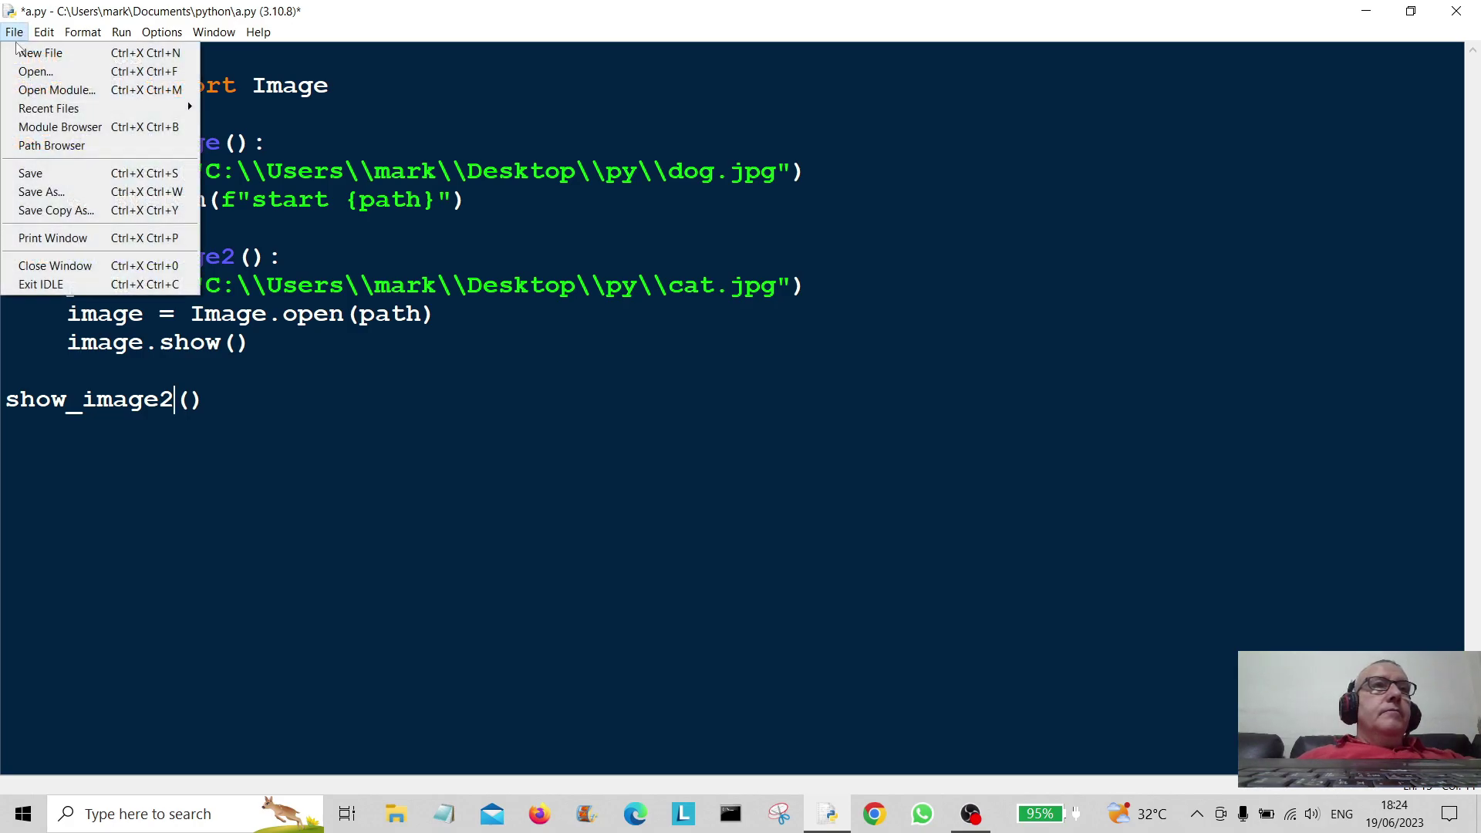
{"action": "left_click", "coordinate": [37, 173]}
Run the script, view the cat photo in Photos, then close it.
{"action": "left_click", "coordinate": [121, 32]}
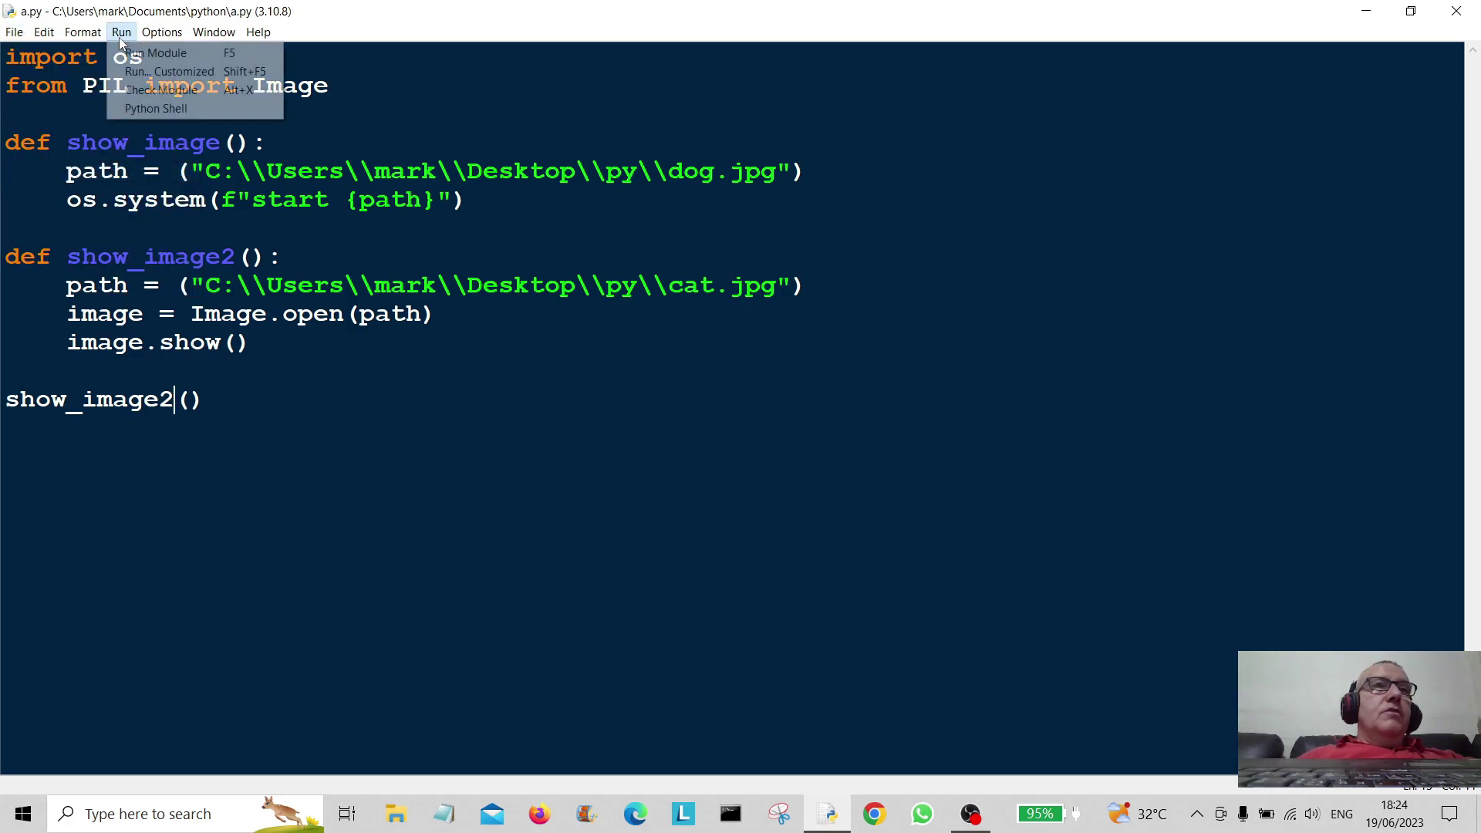
{"action": "left_click", "coordinate": [155, 54]}
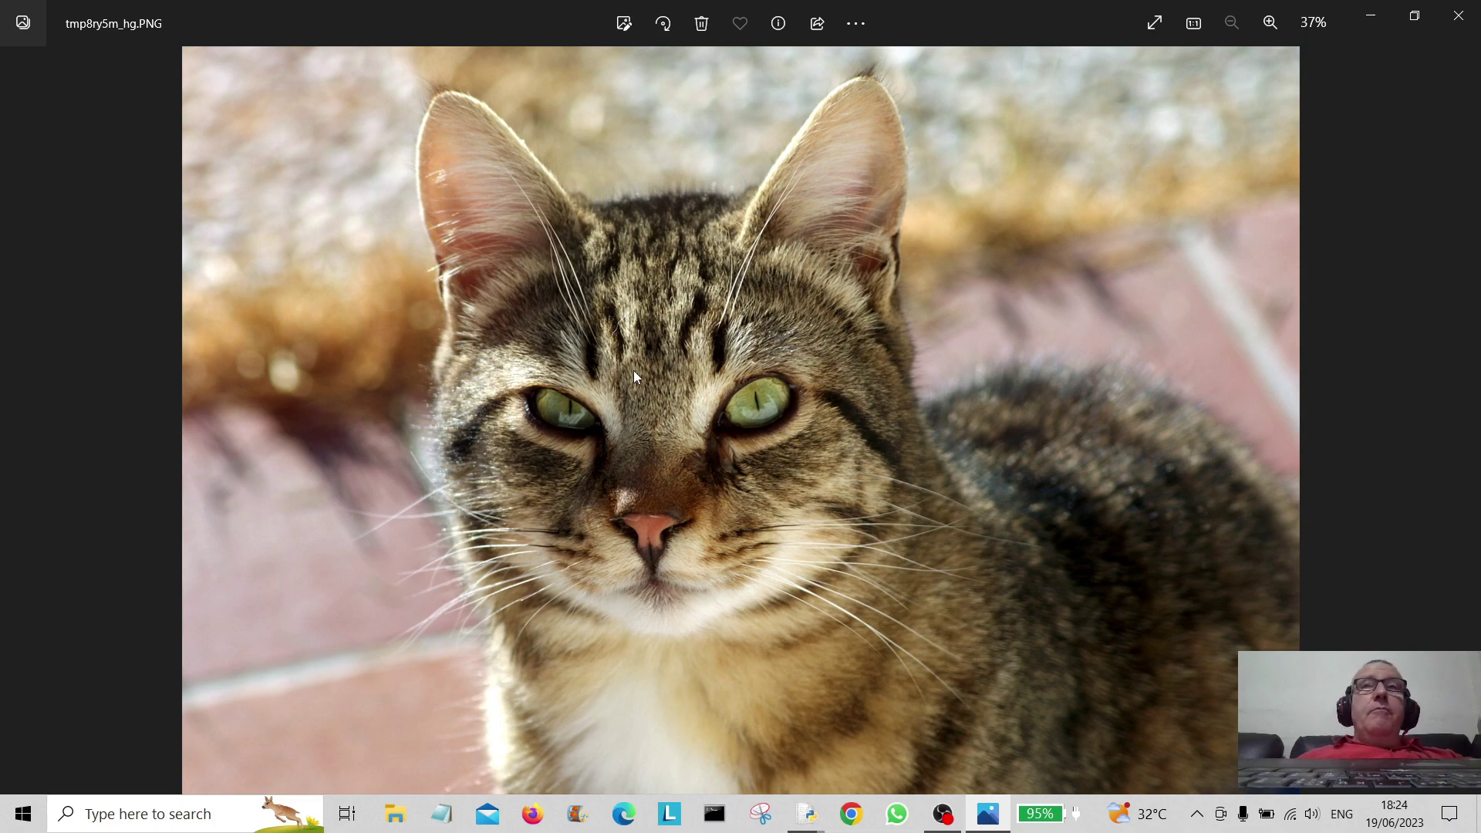
{"action": "left_click", "coordinate": [1458, 15]}
{"action": "left_click", "coordinate": [857, 40]}
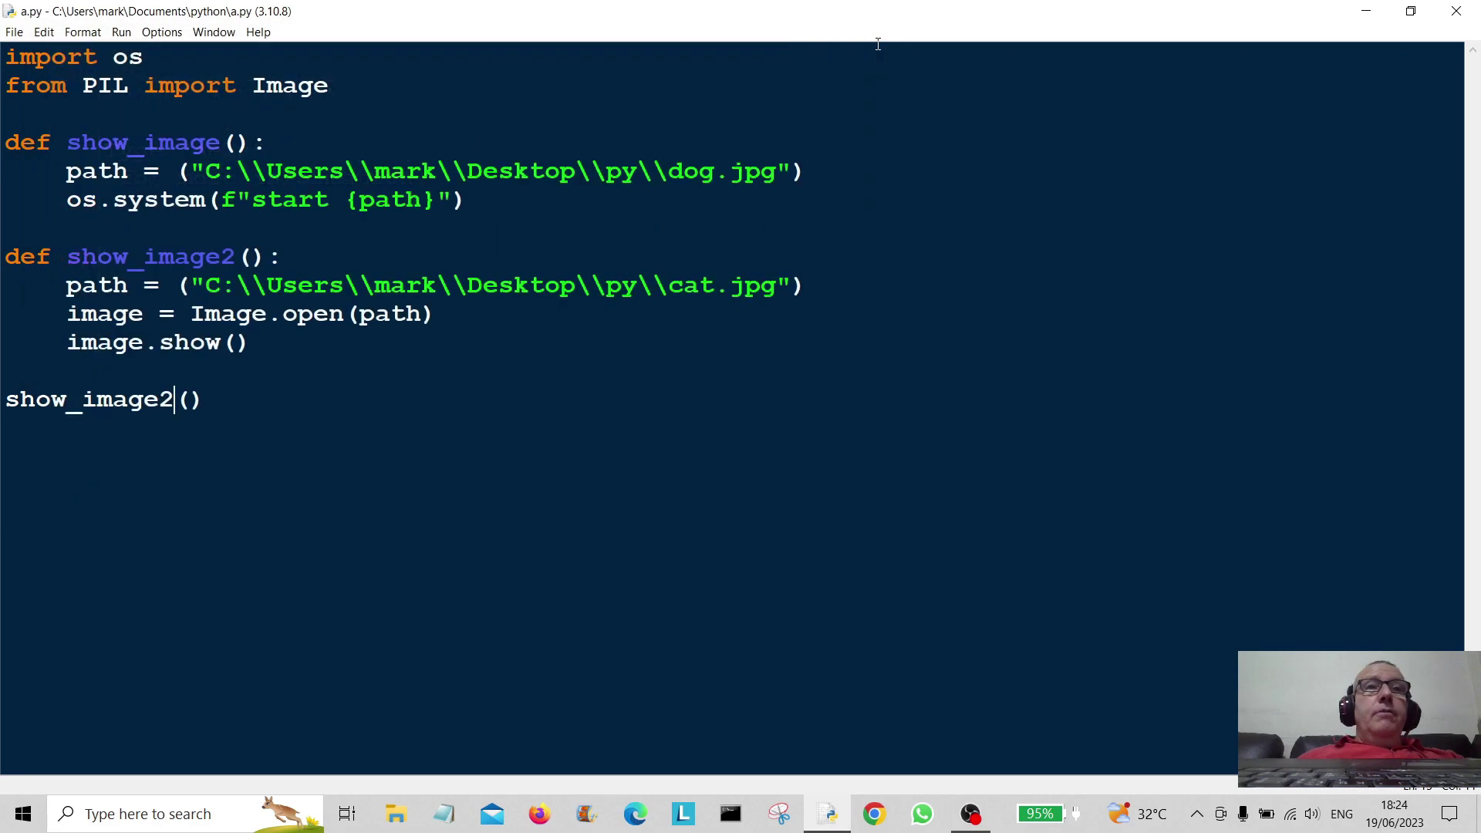